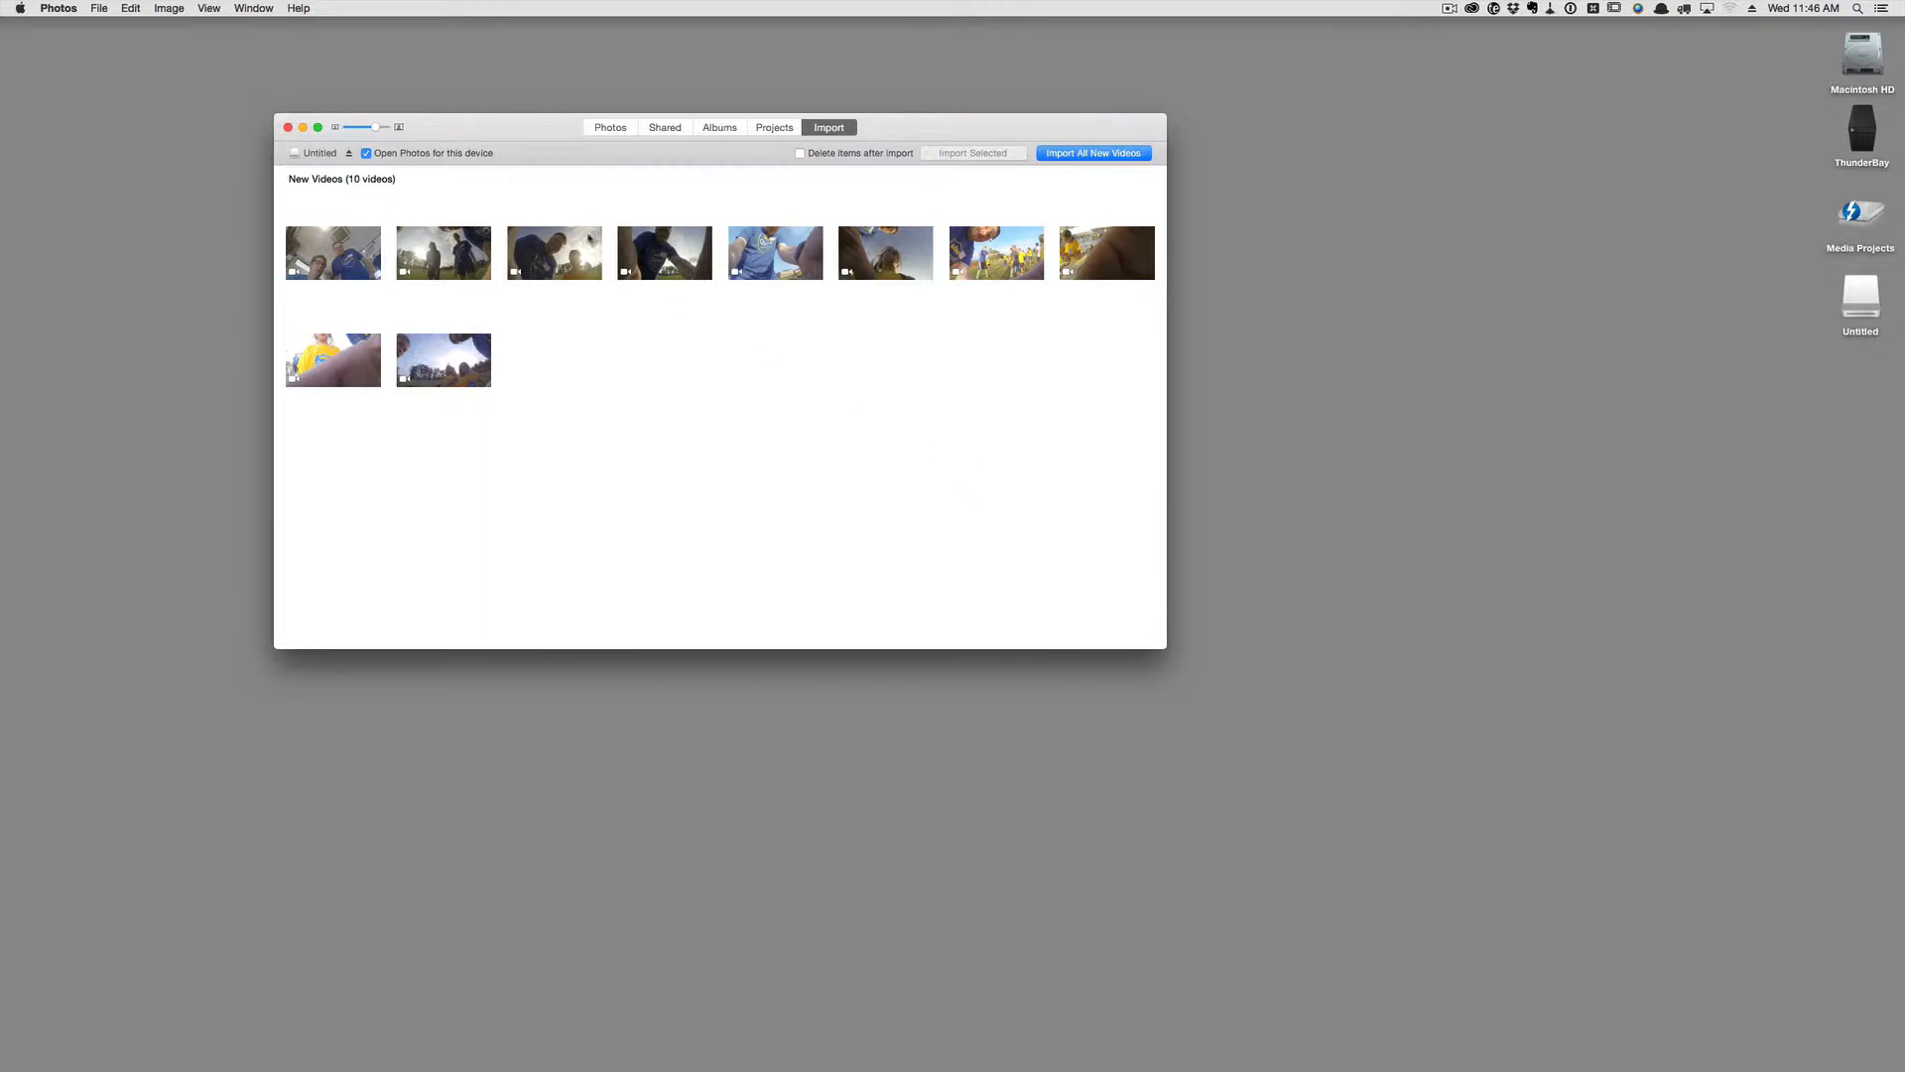
- Turn off automatic opening of Photos for the Untitled device and launch Image Capture
left_click(366, 154)
key("alt+space")
type("image")
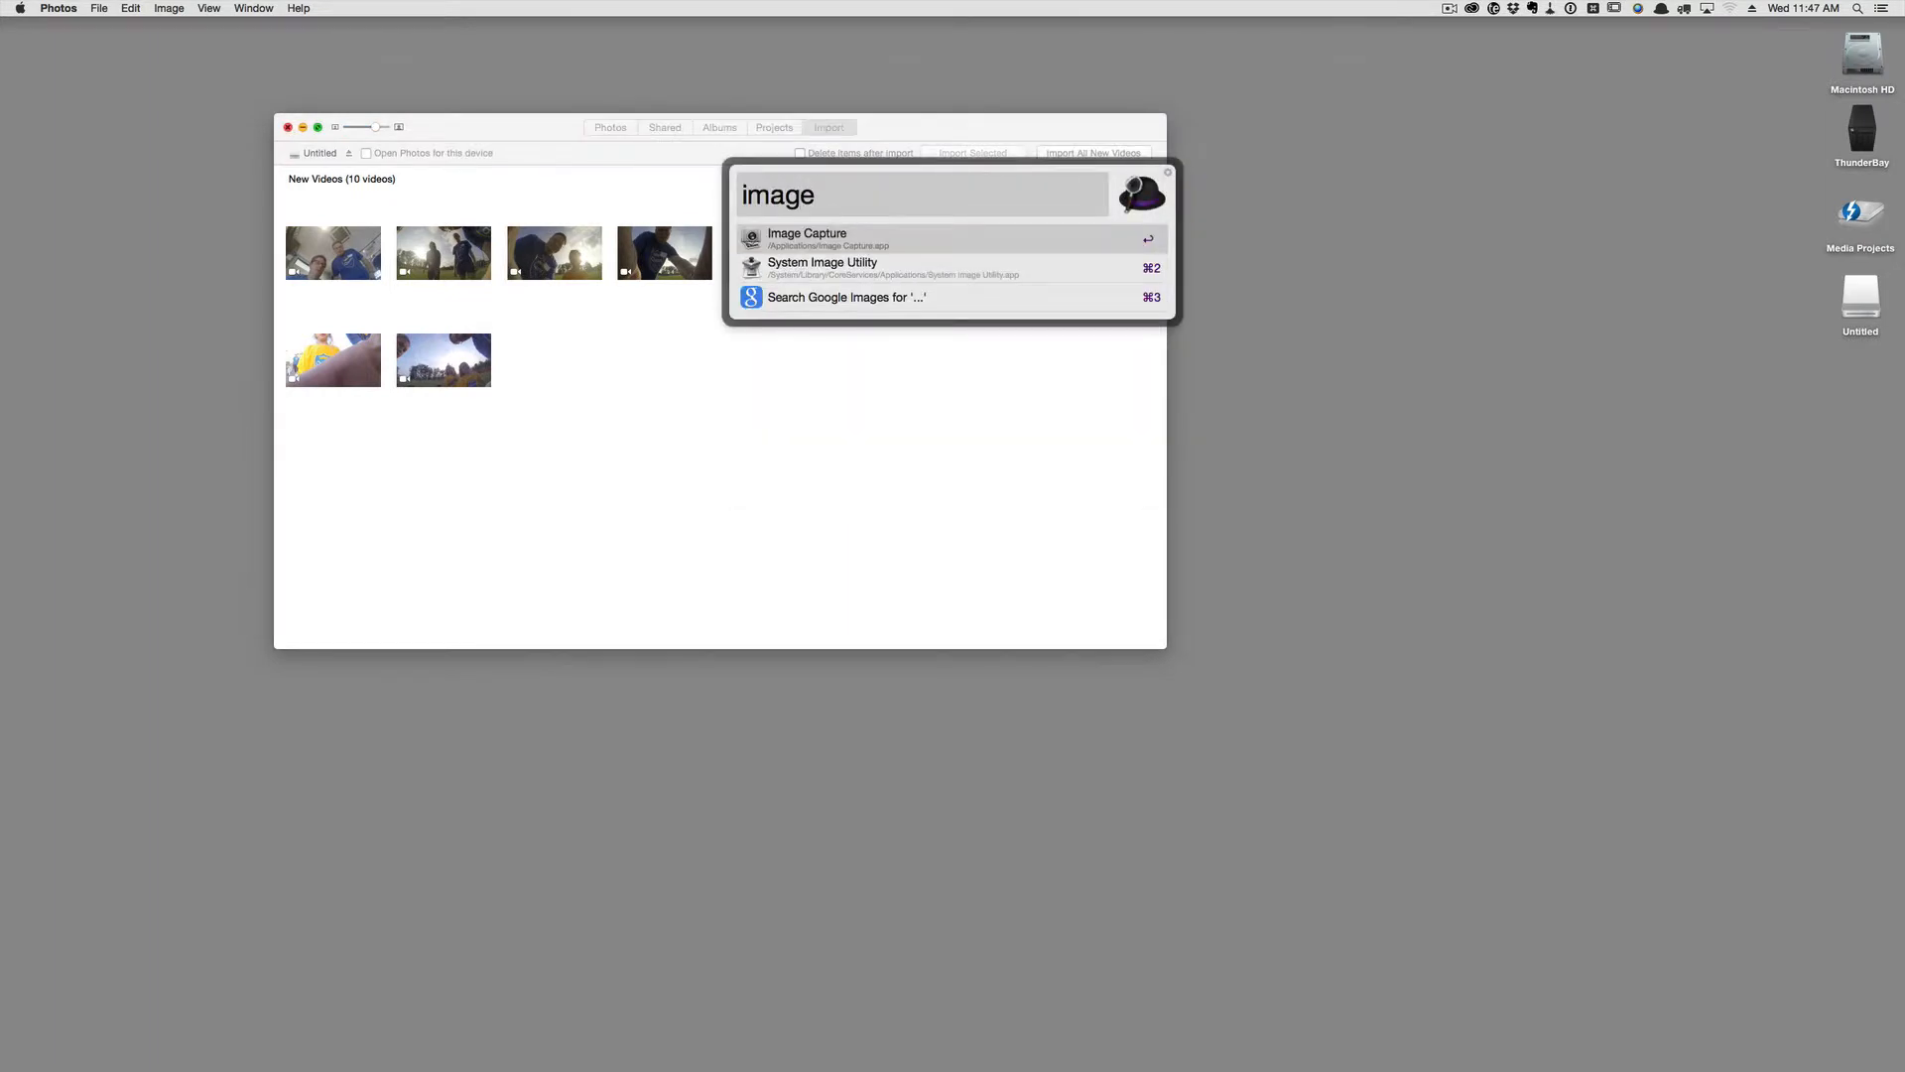
key("Return")
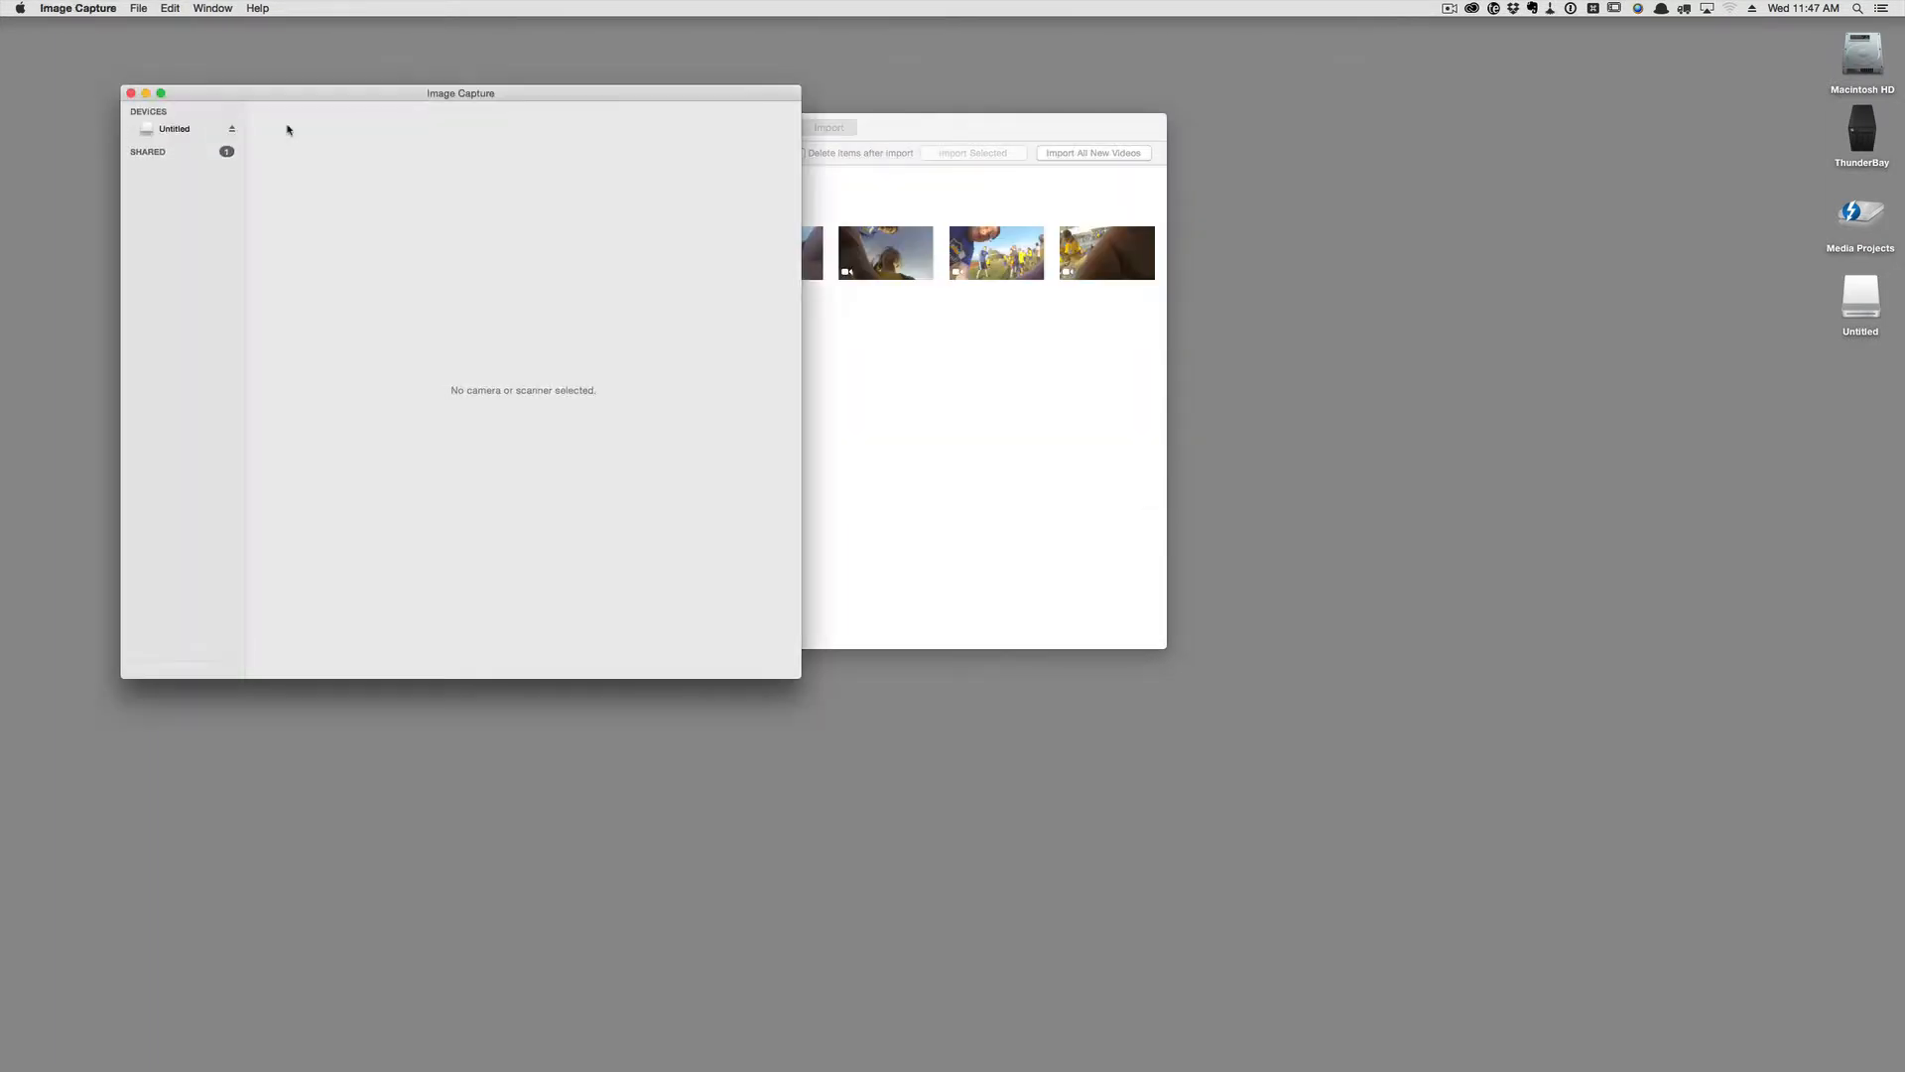
- Show the Untitled device's connection options and keep No application as what connecting this camera opens
left_click(175, 130)
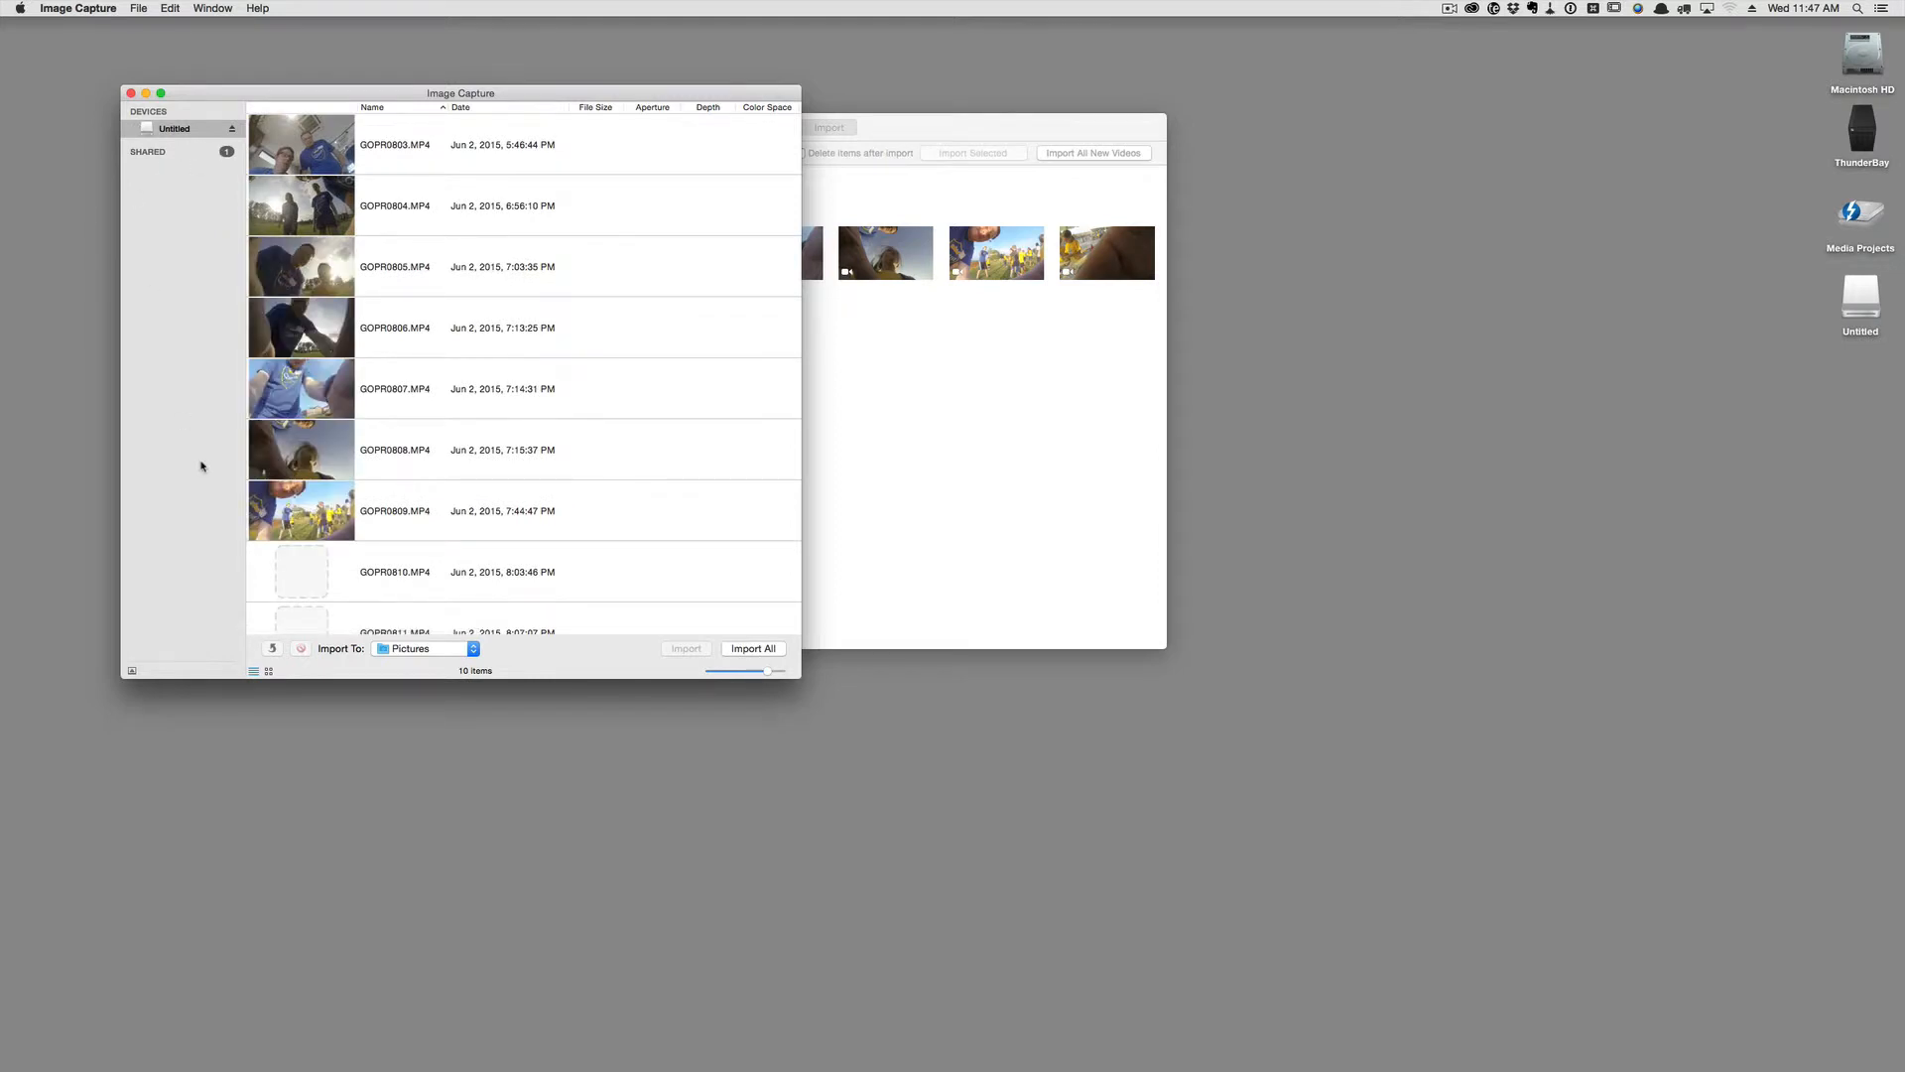
left_click(132, 672)
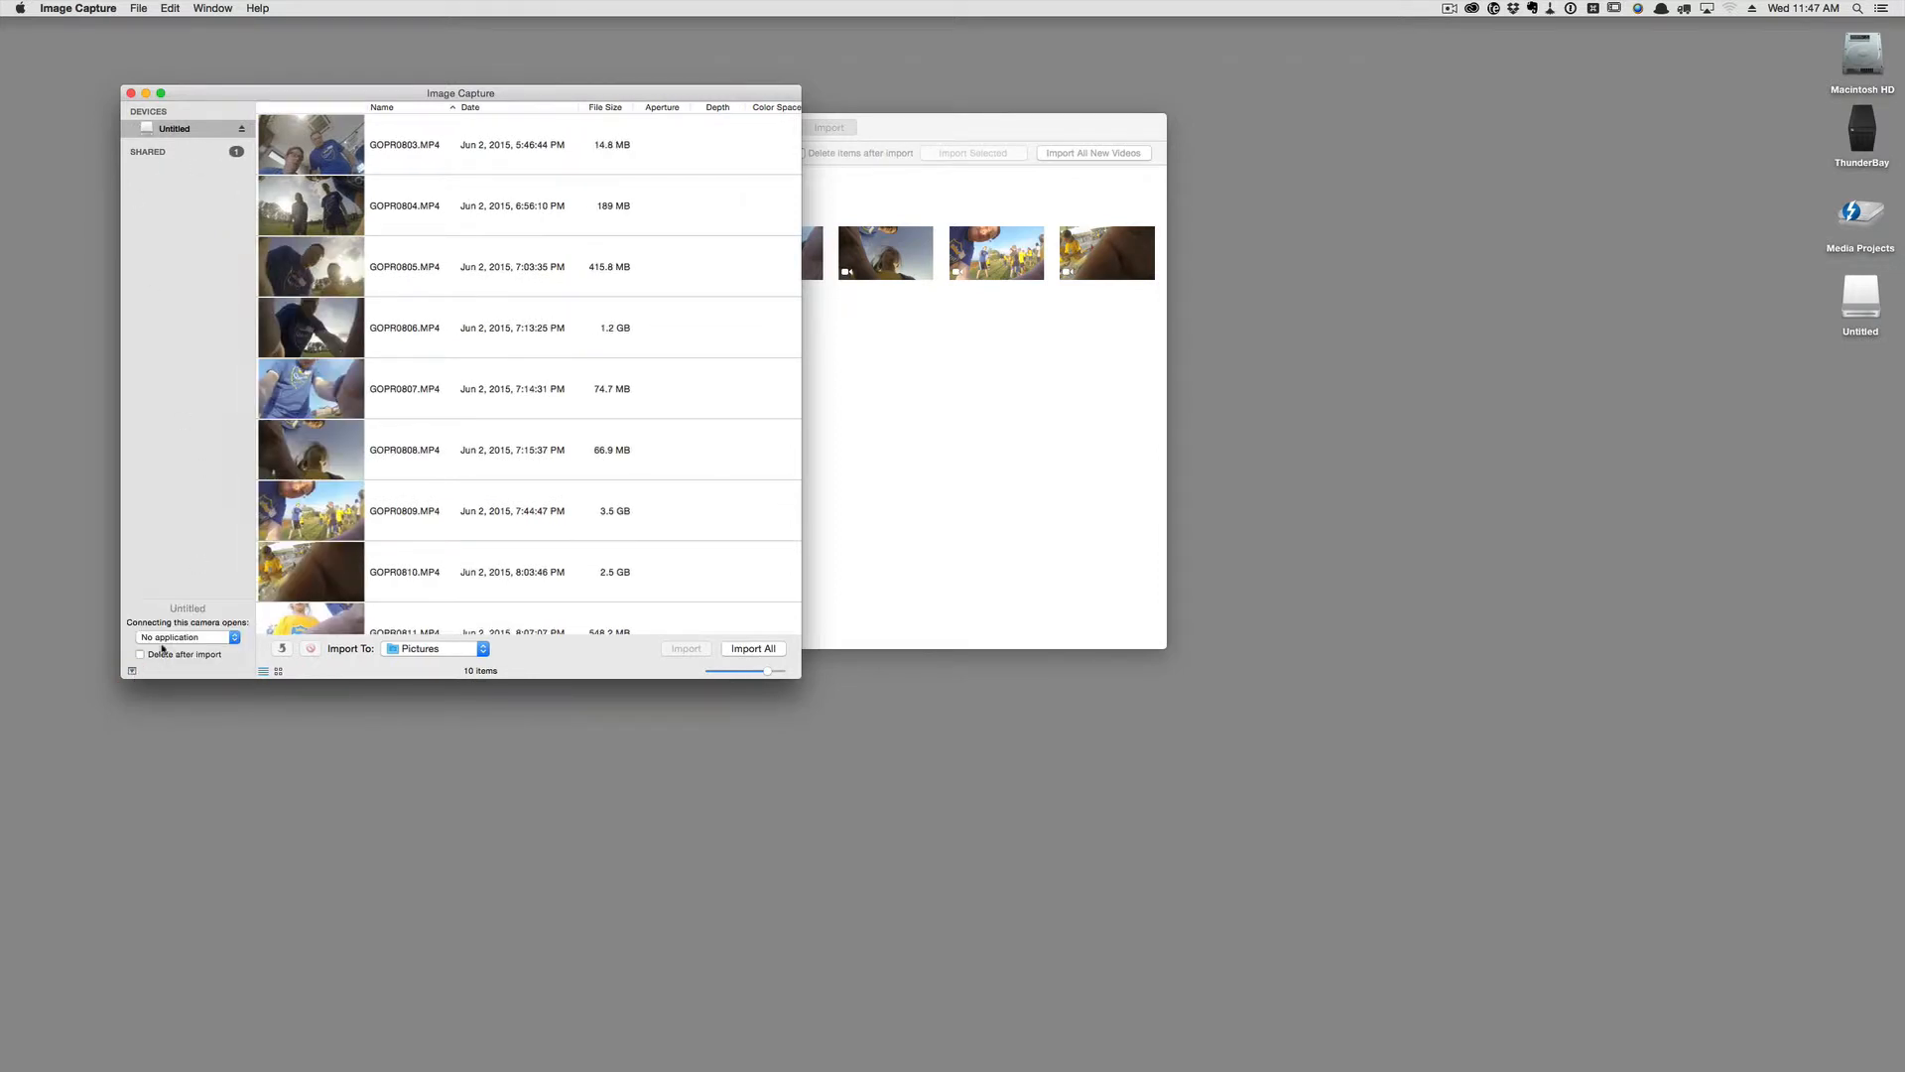
left_click(185, 637)
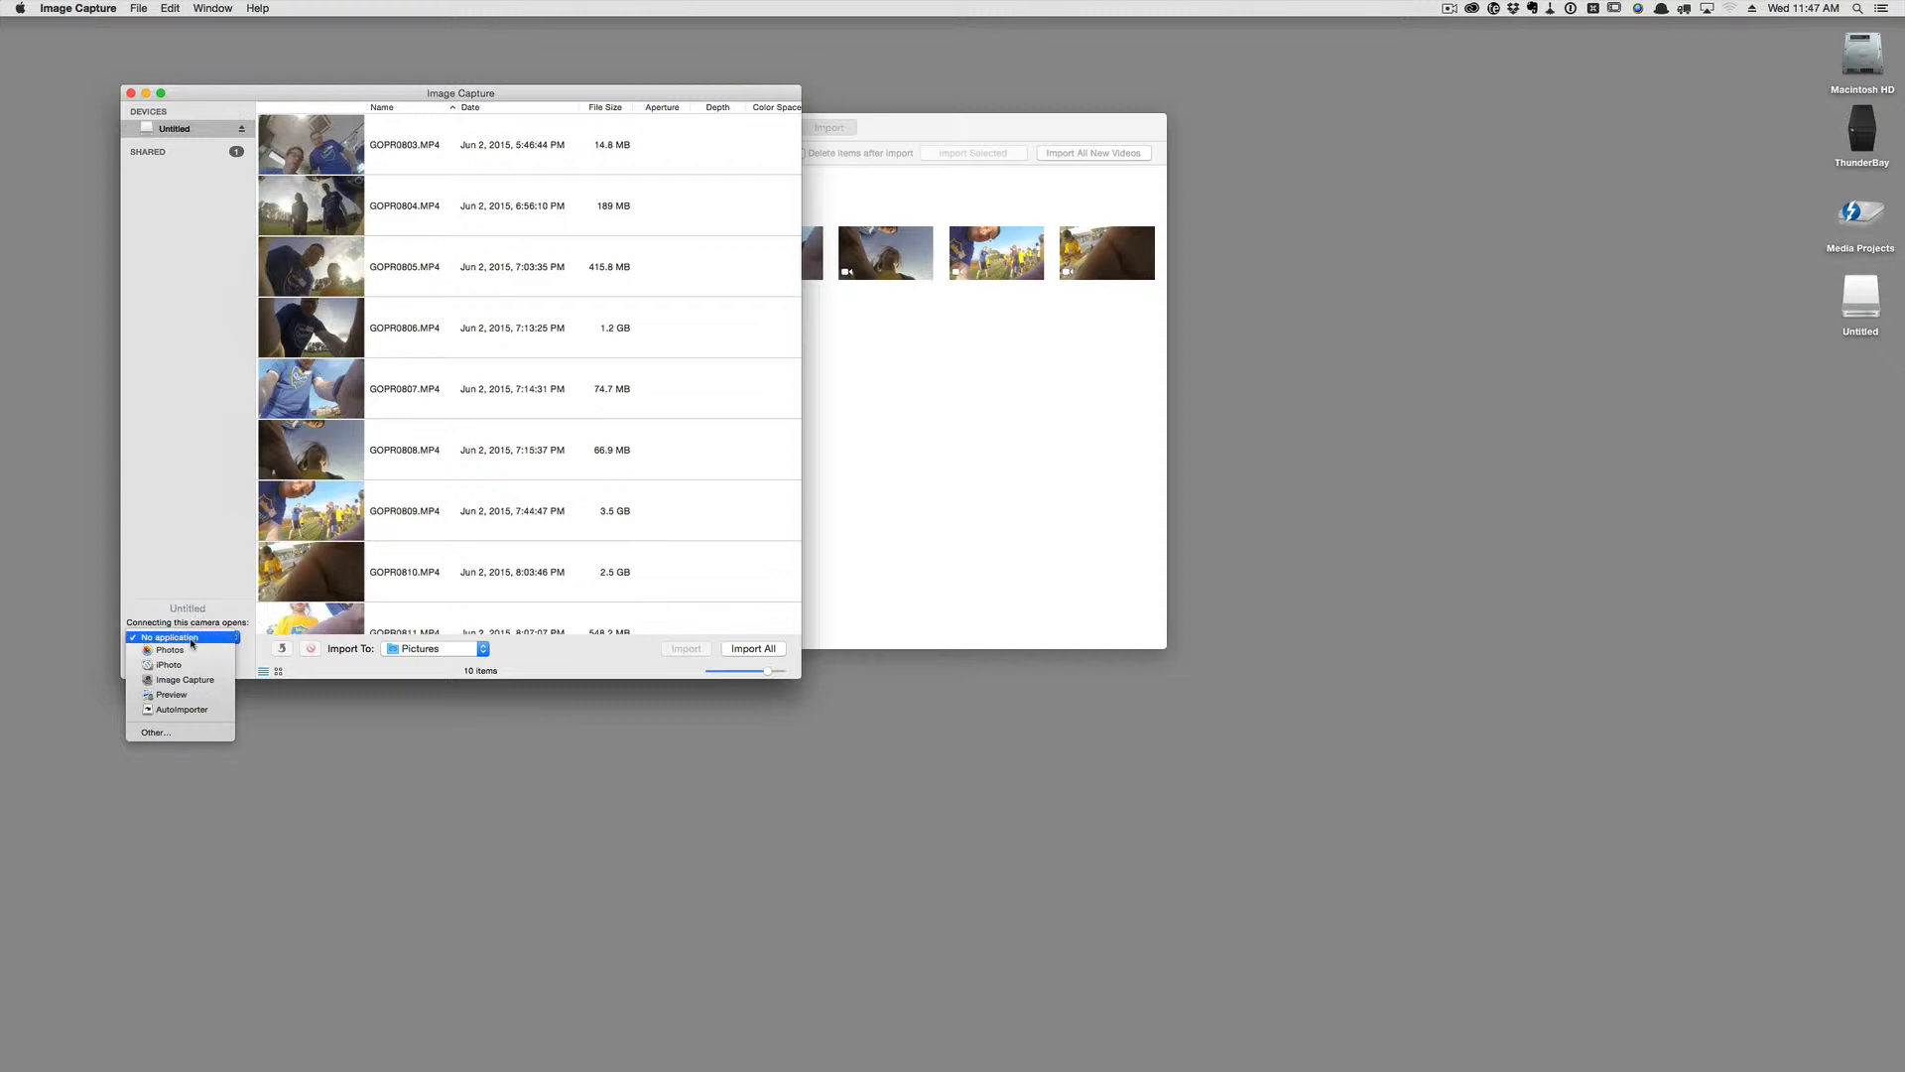
left_click(191, 640)
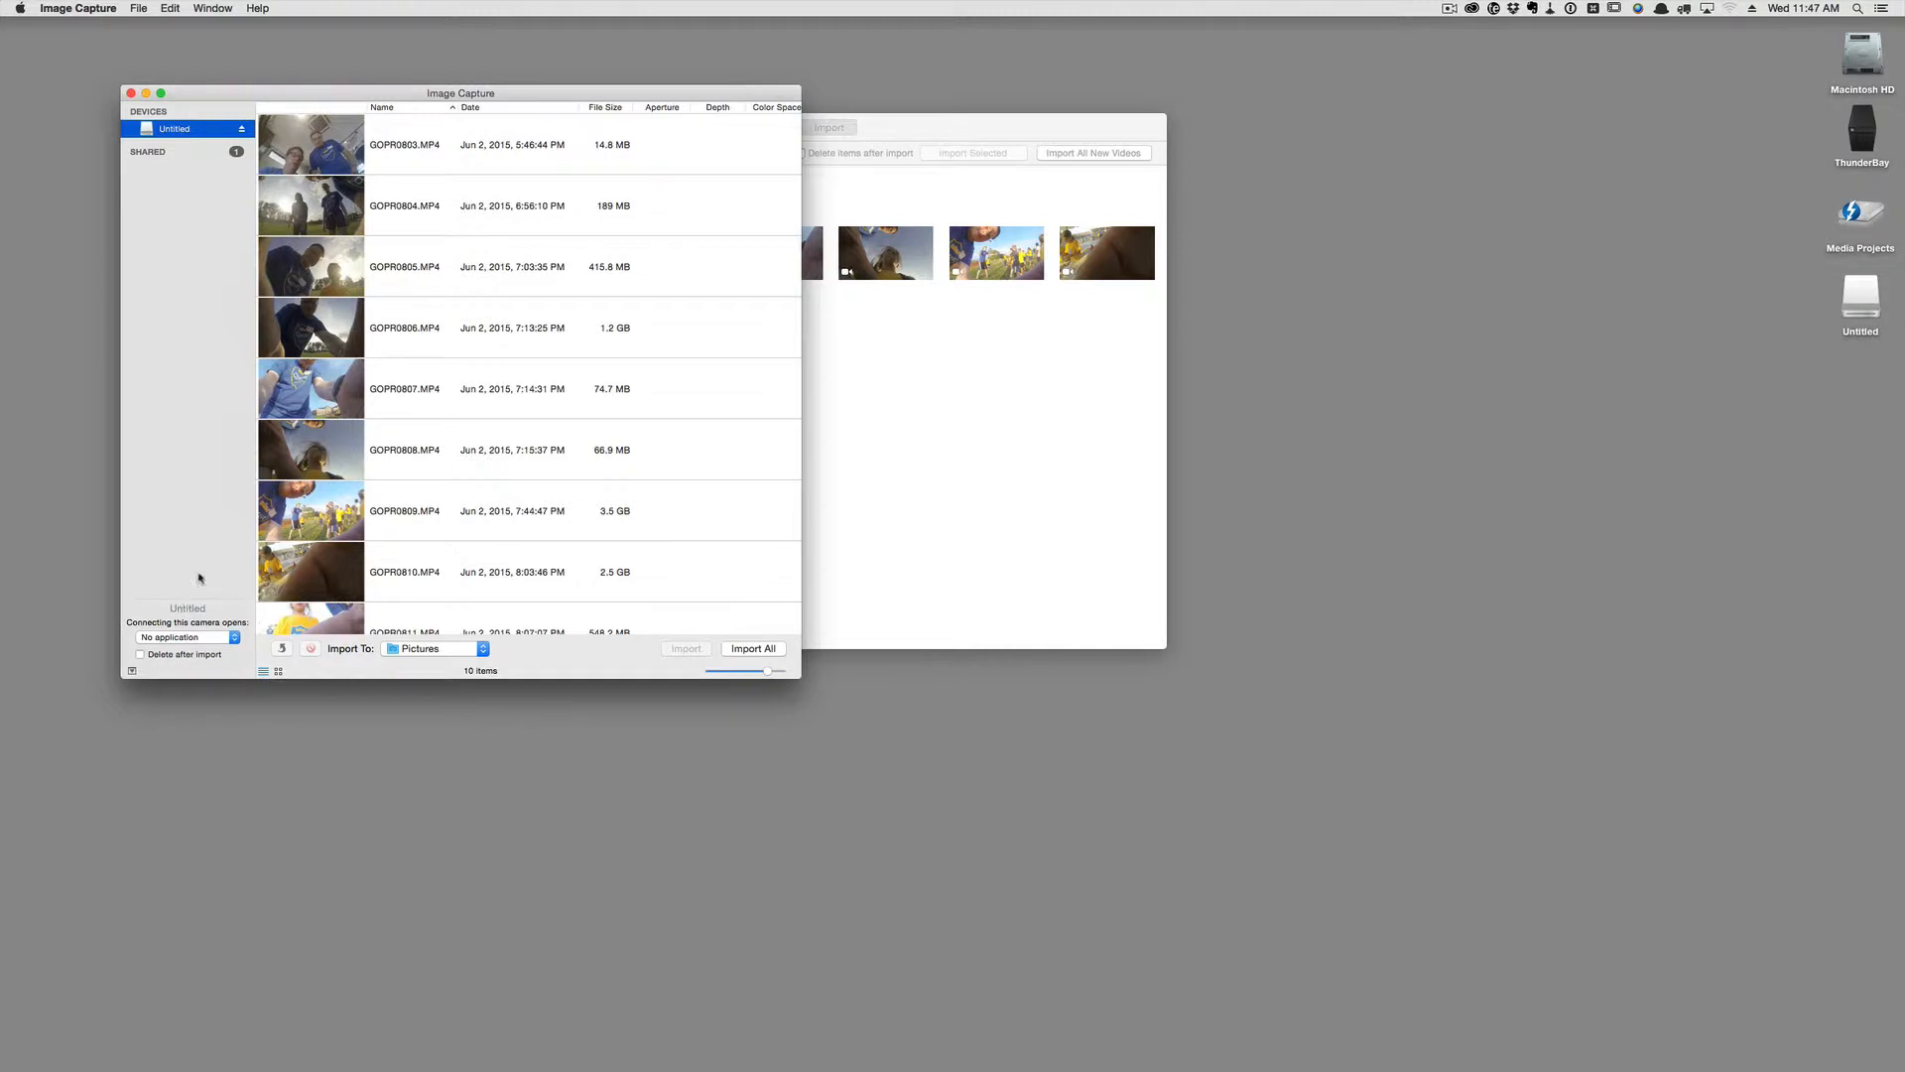
- Quit Image Capture and close the Photos window
left_click(843, 490)
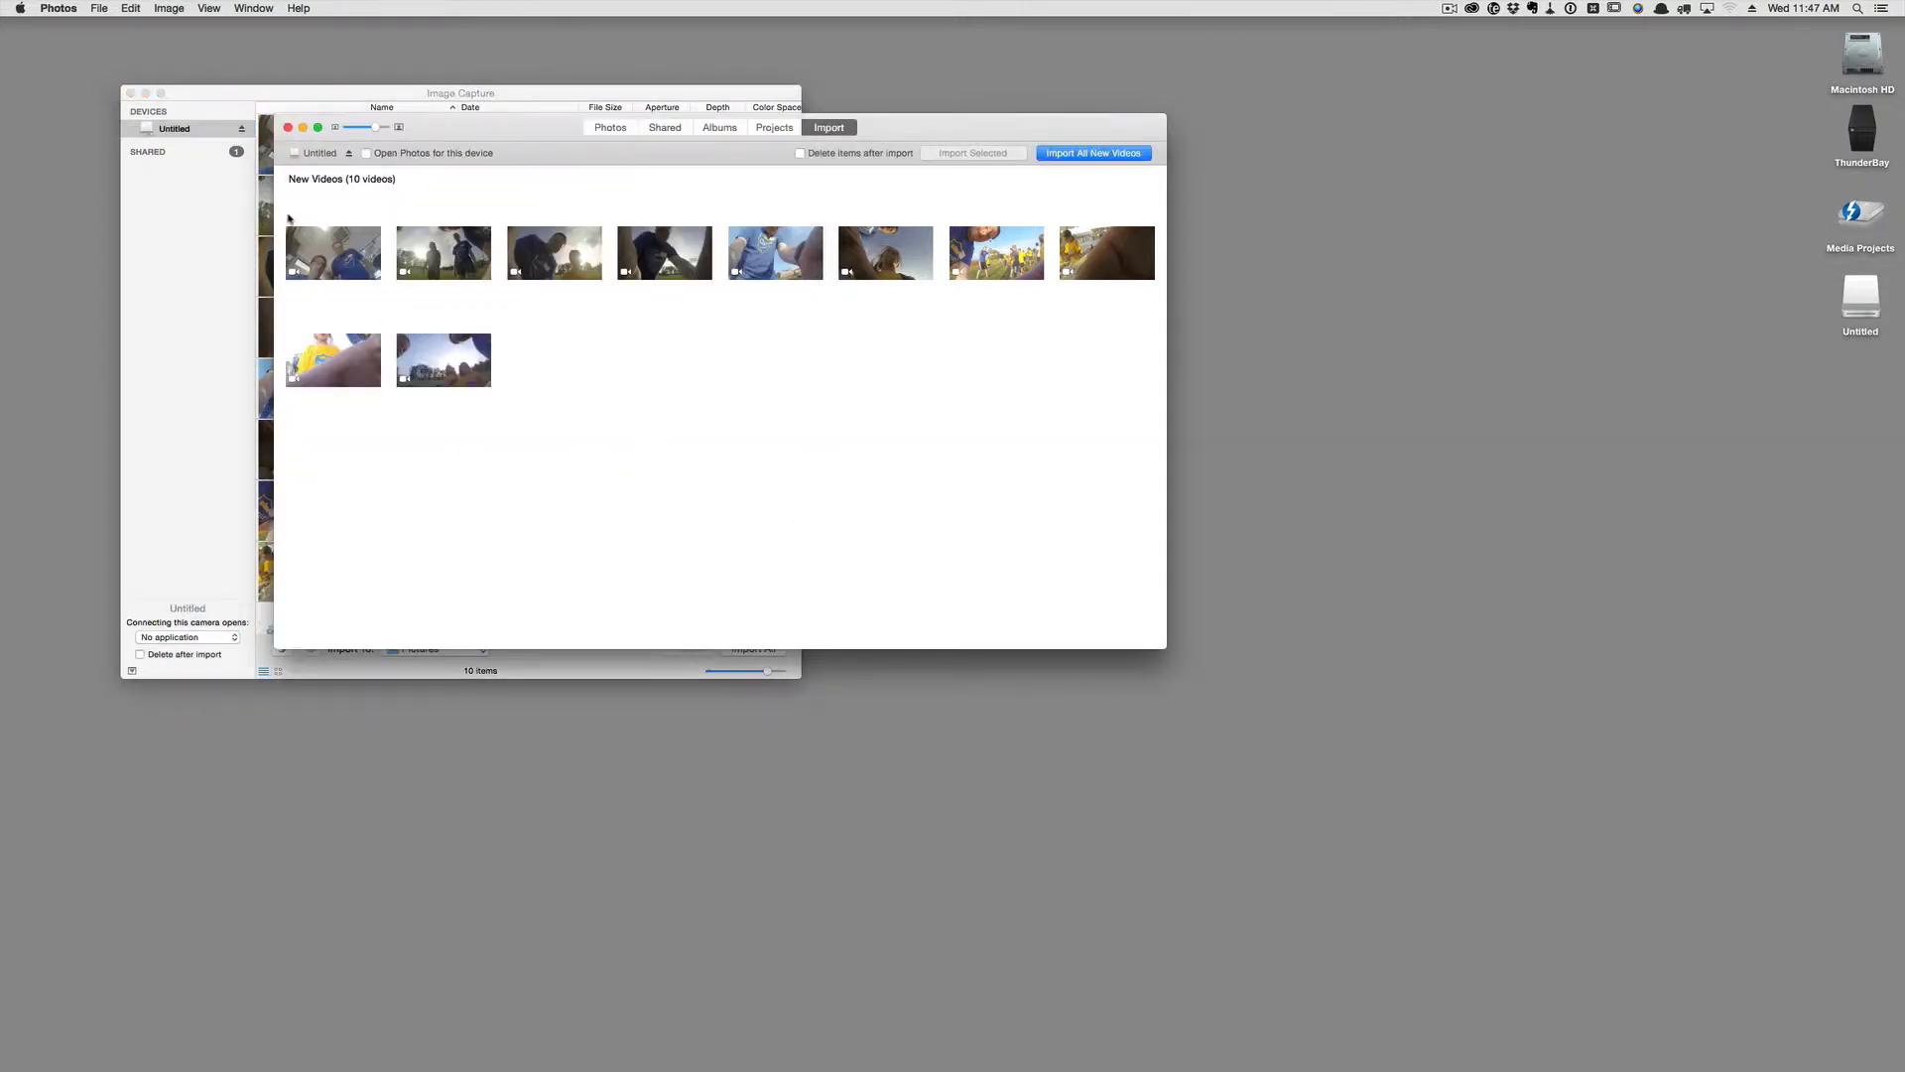
left_click(208, 347)
key("super+q")
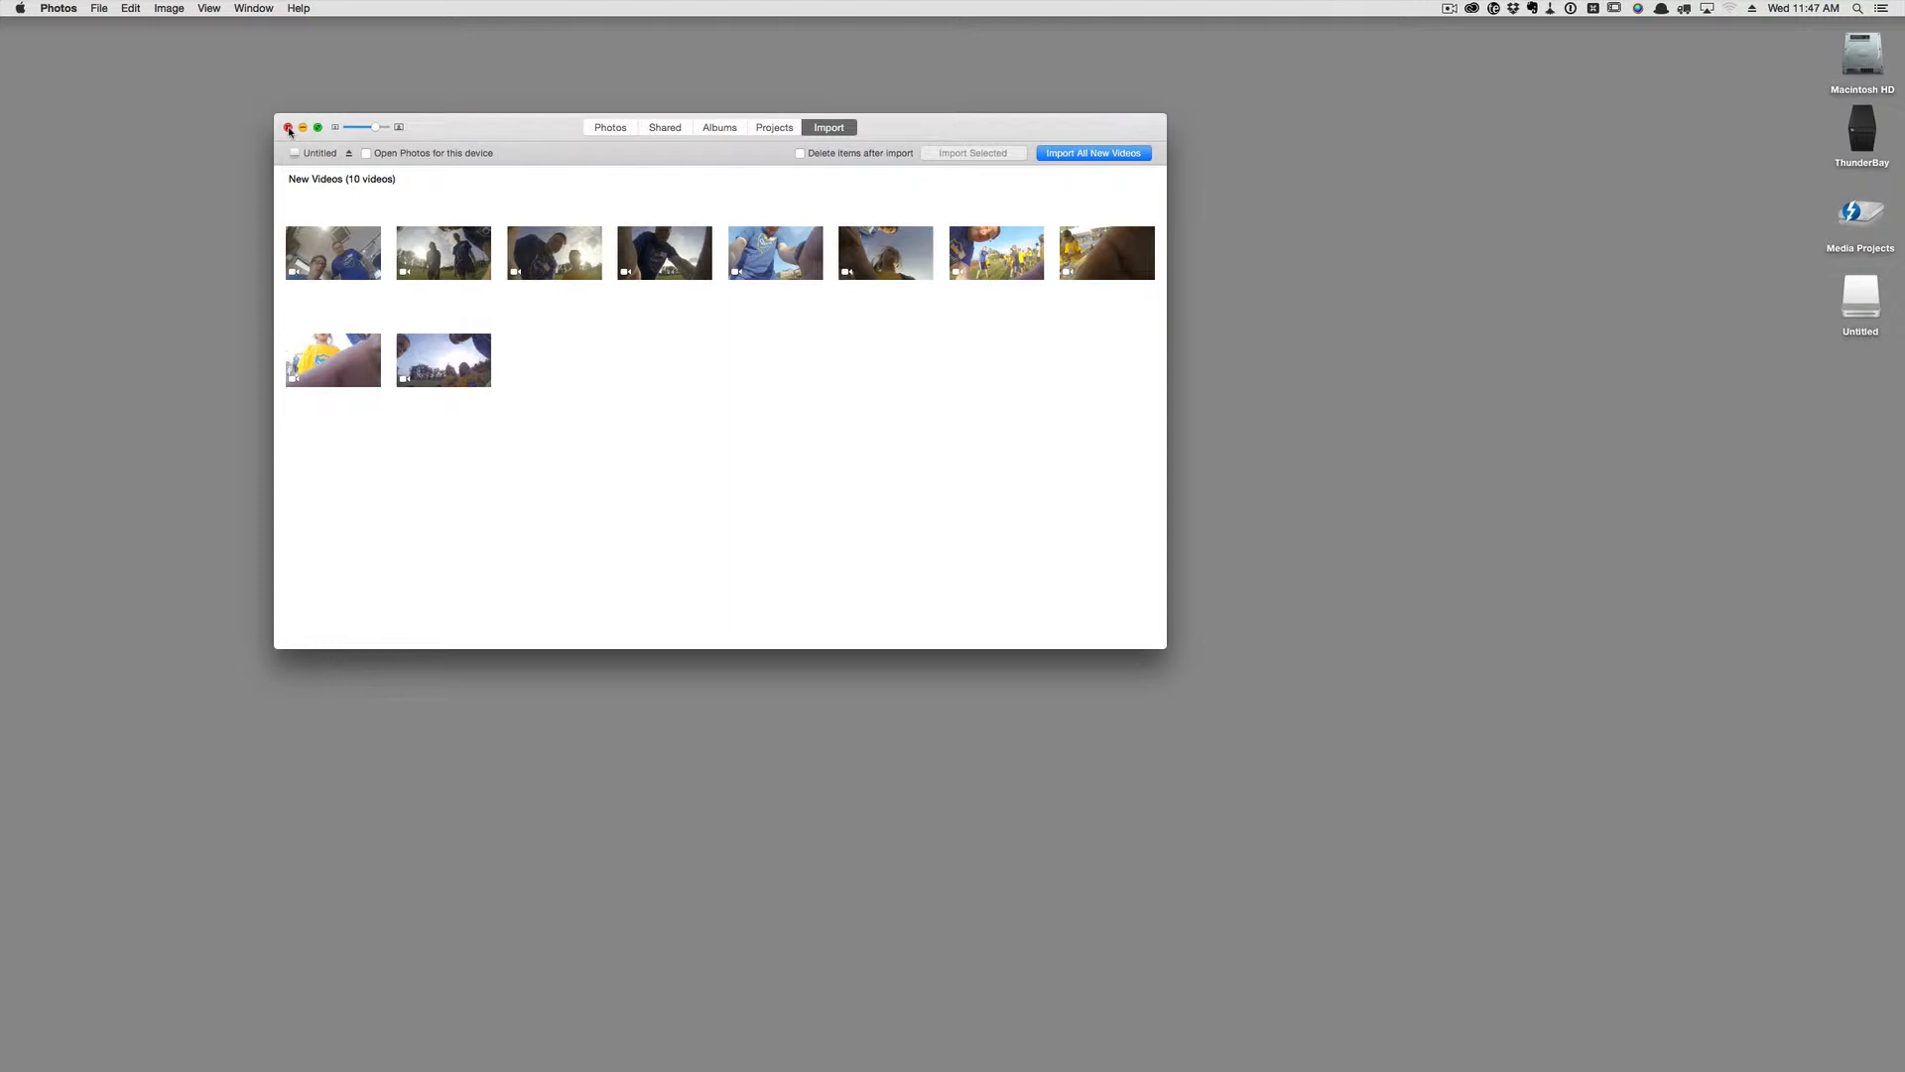
left_click(287, 128)
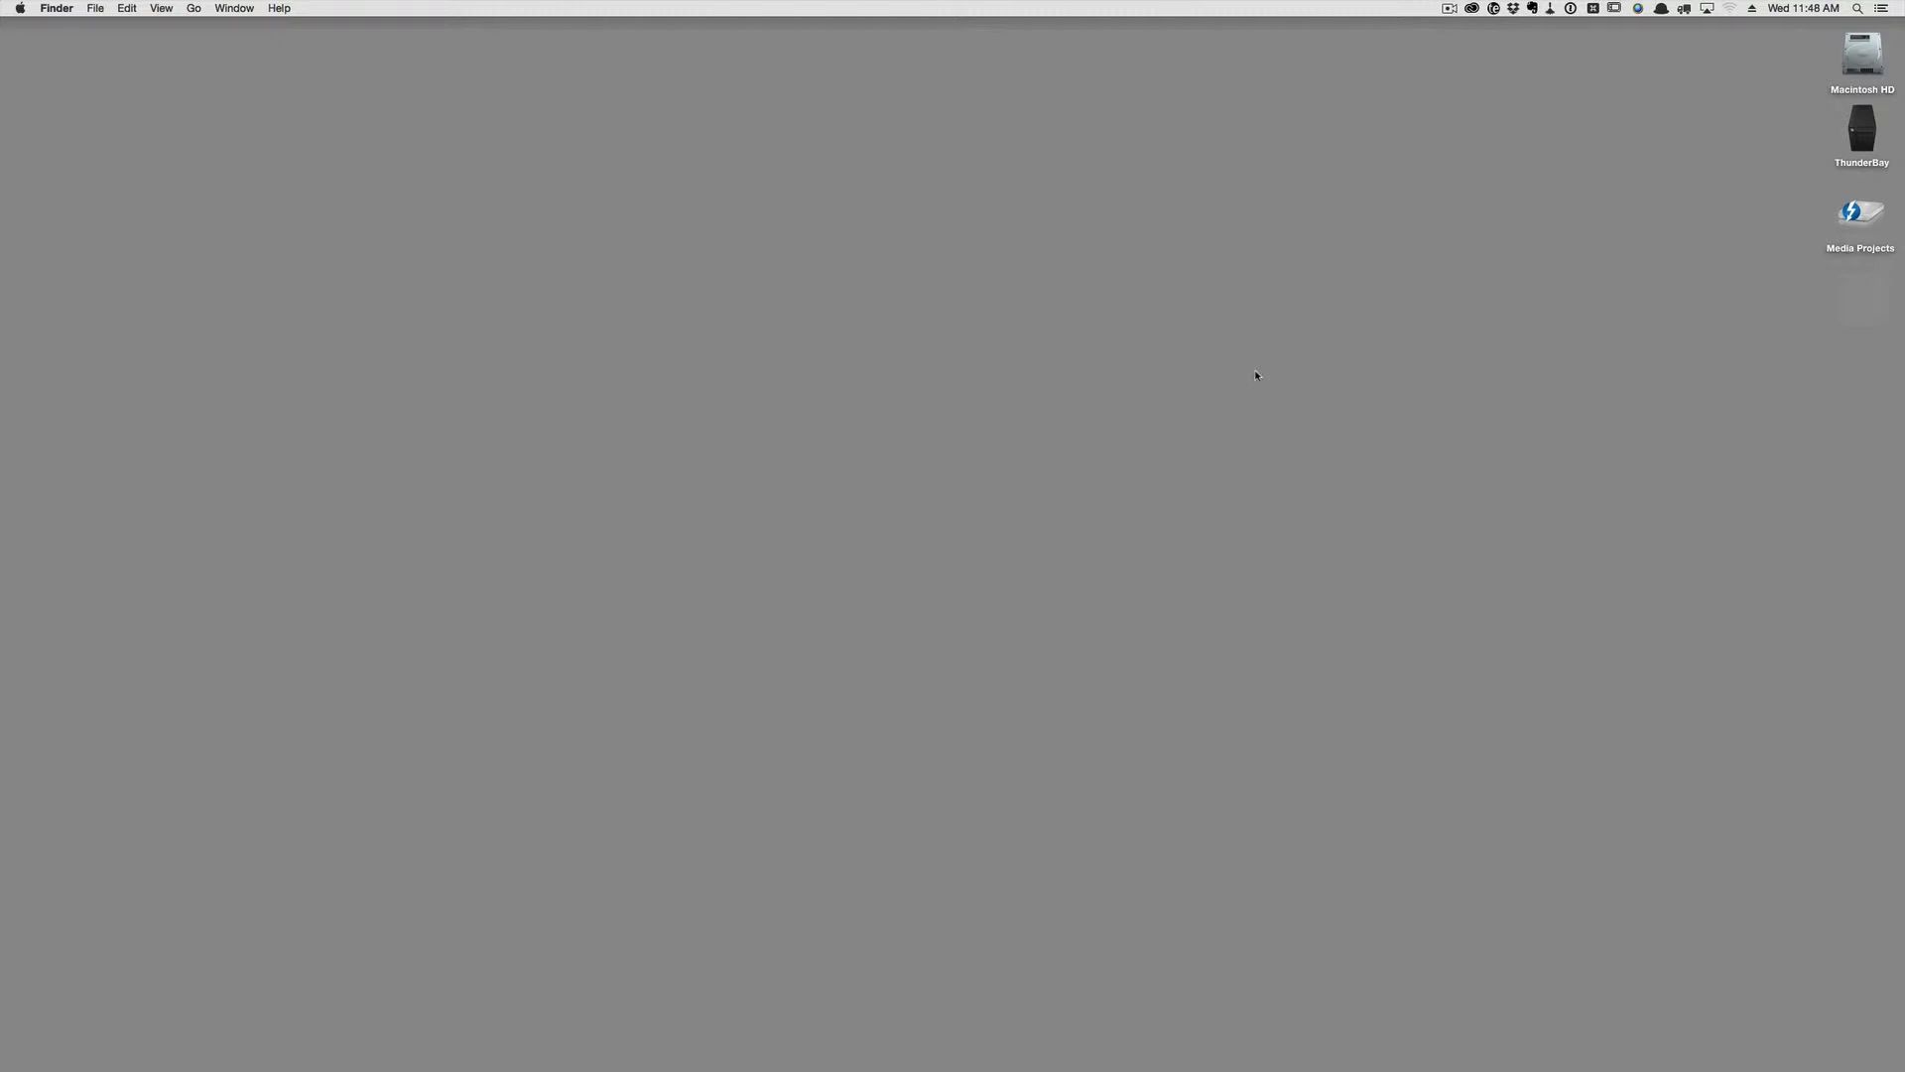
- Switch to Safari and look over the Keyboard Maestro product page
mouse_move(1046, 1057)
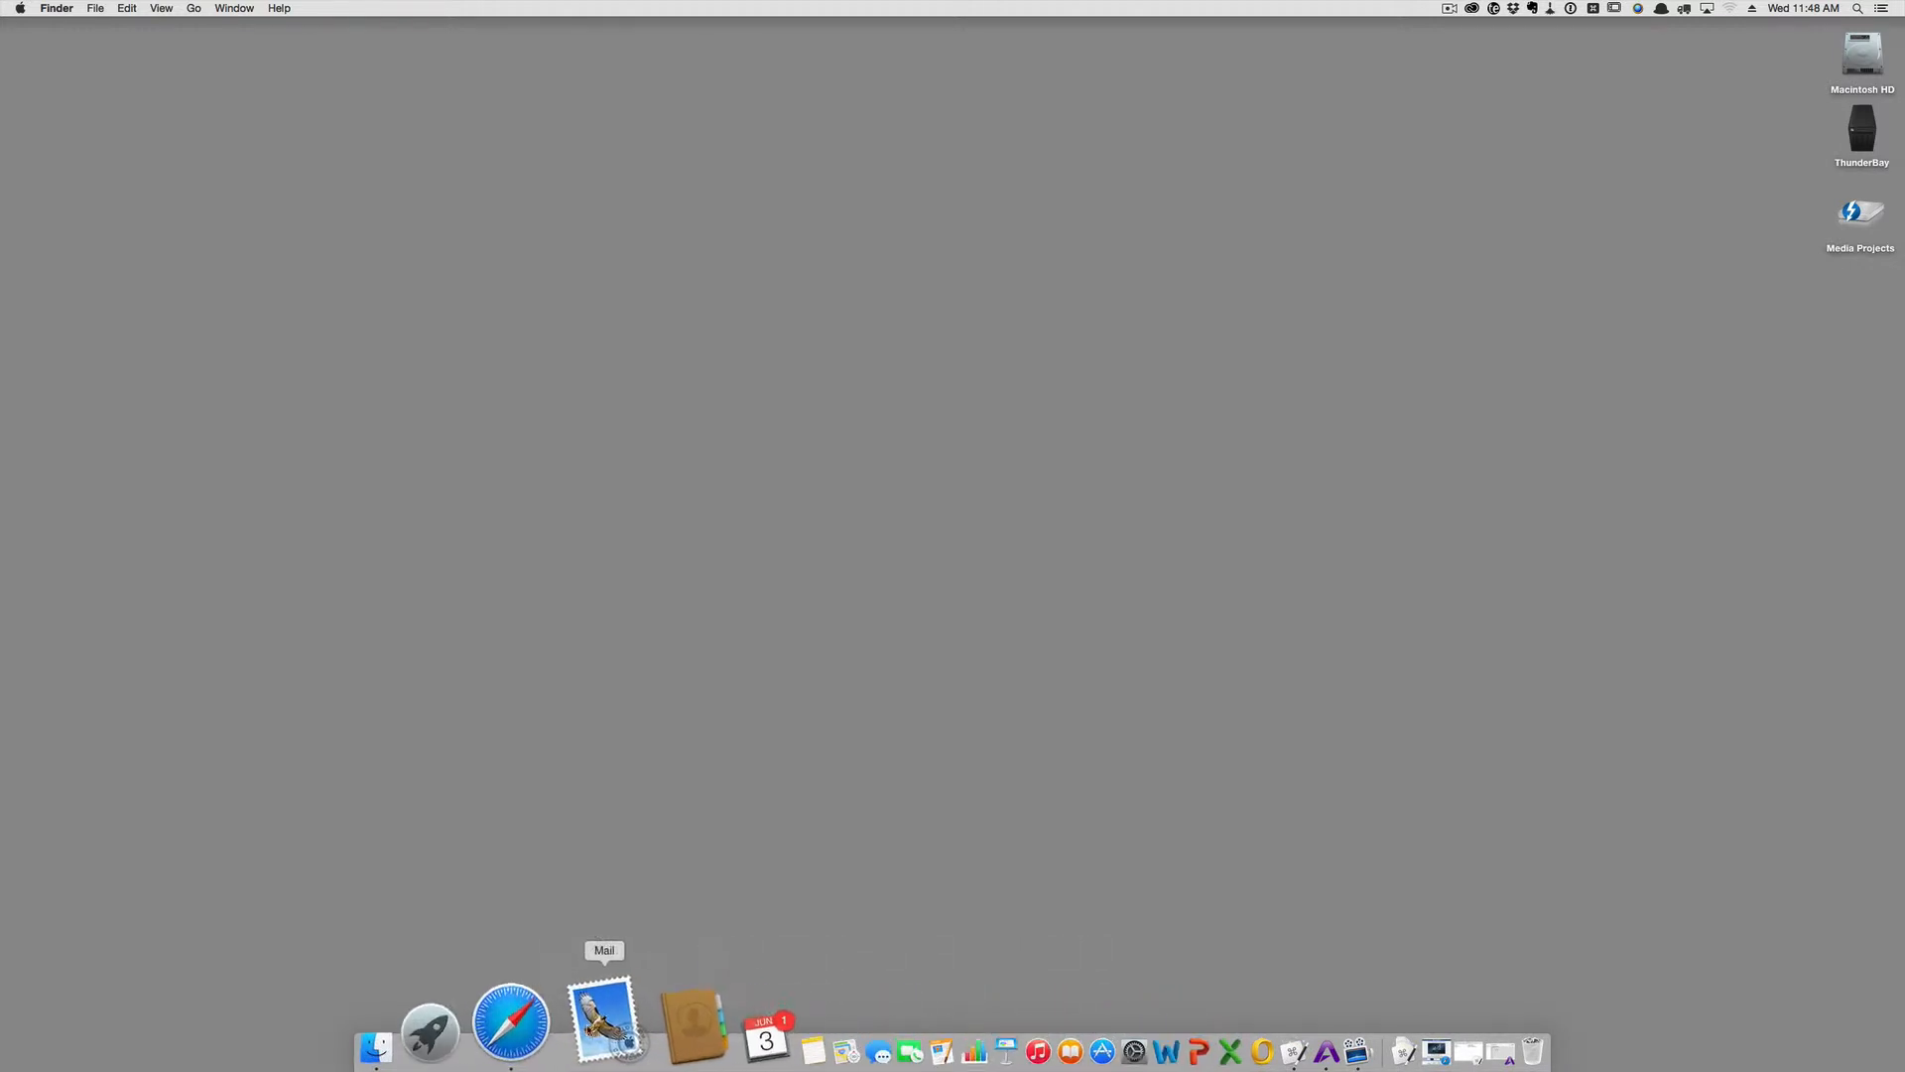
left_click(566, 1027)
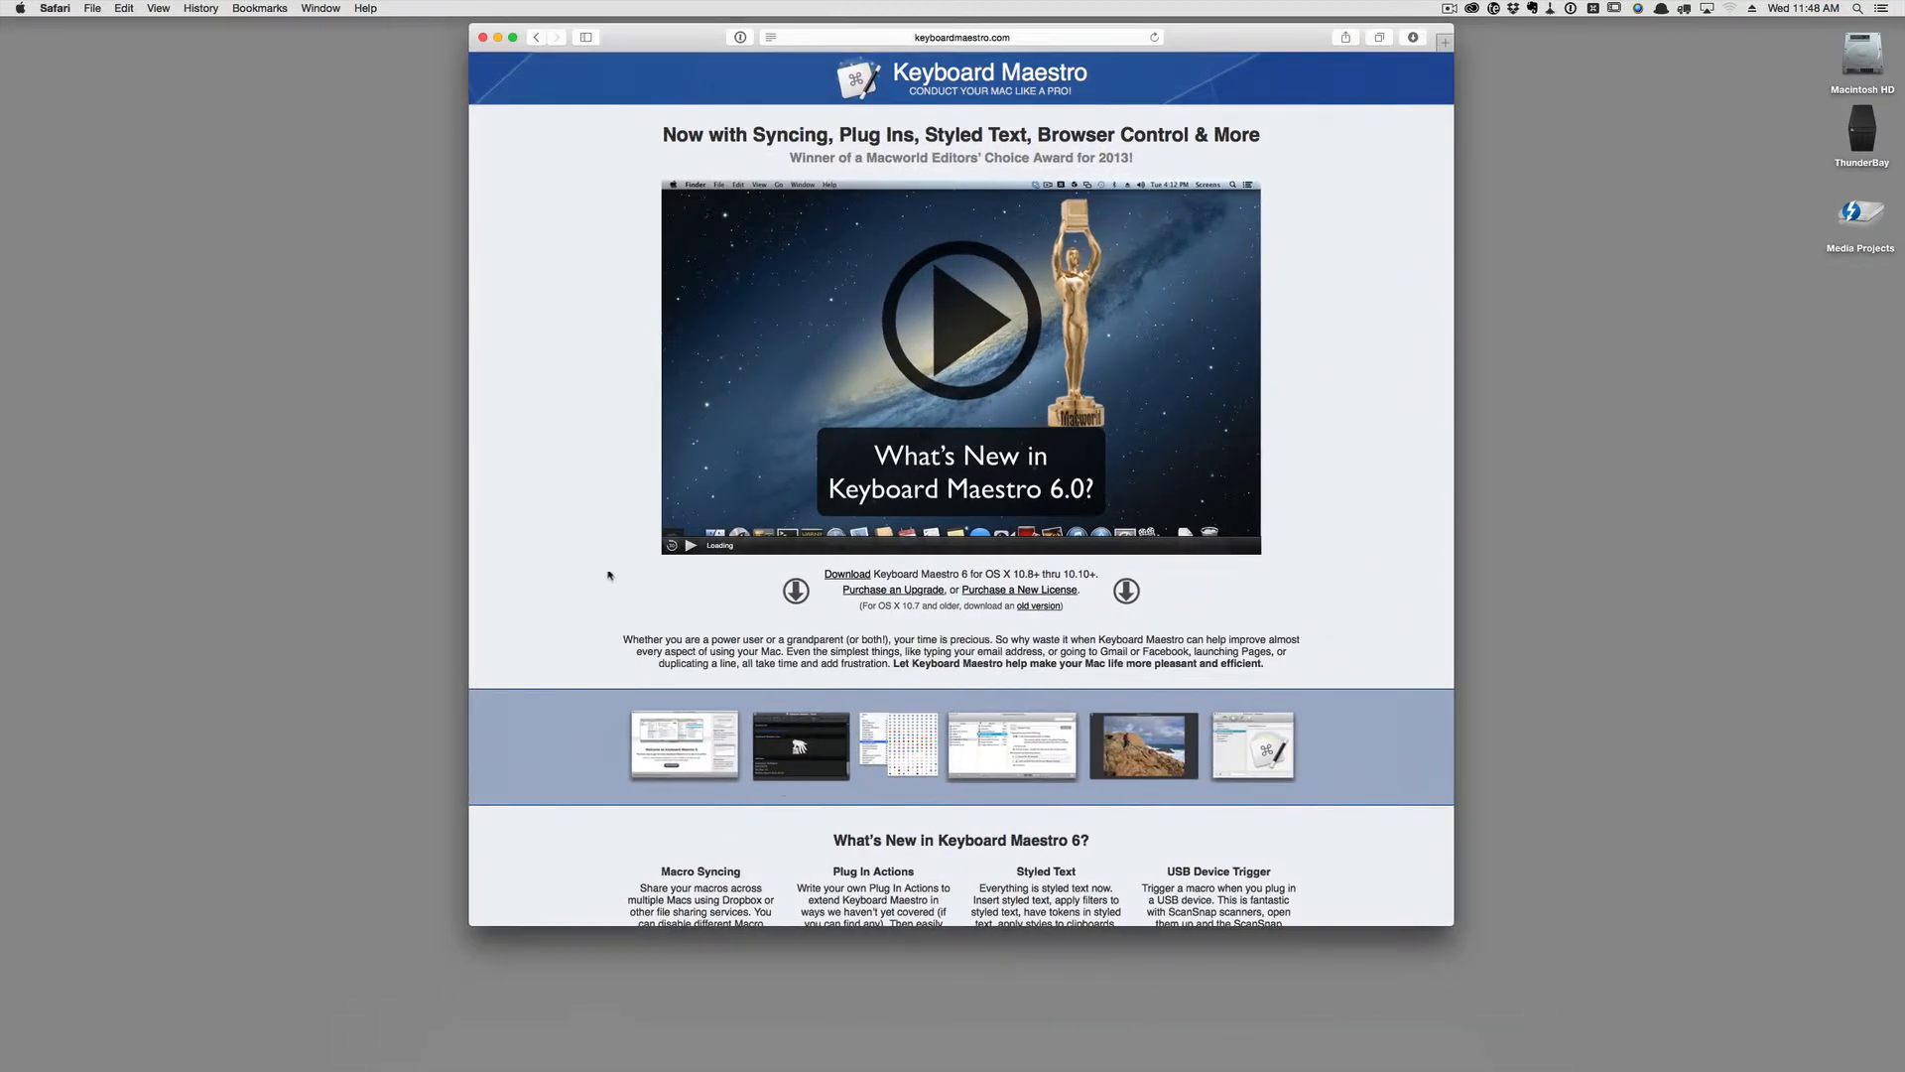
scroll(589, 581, "down", 5)
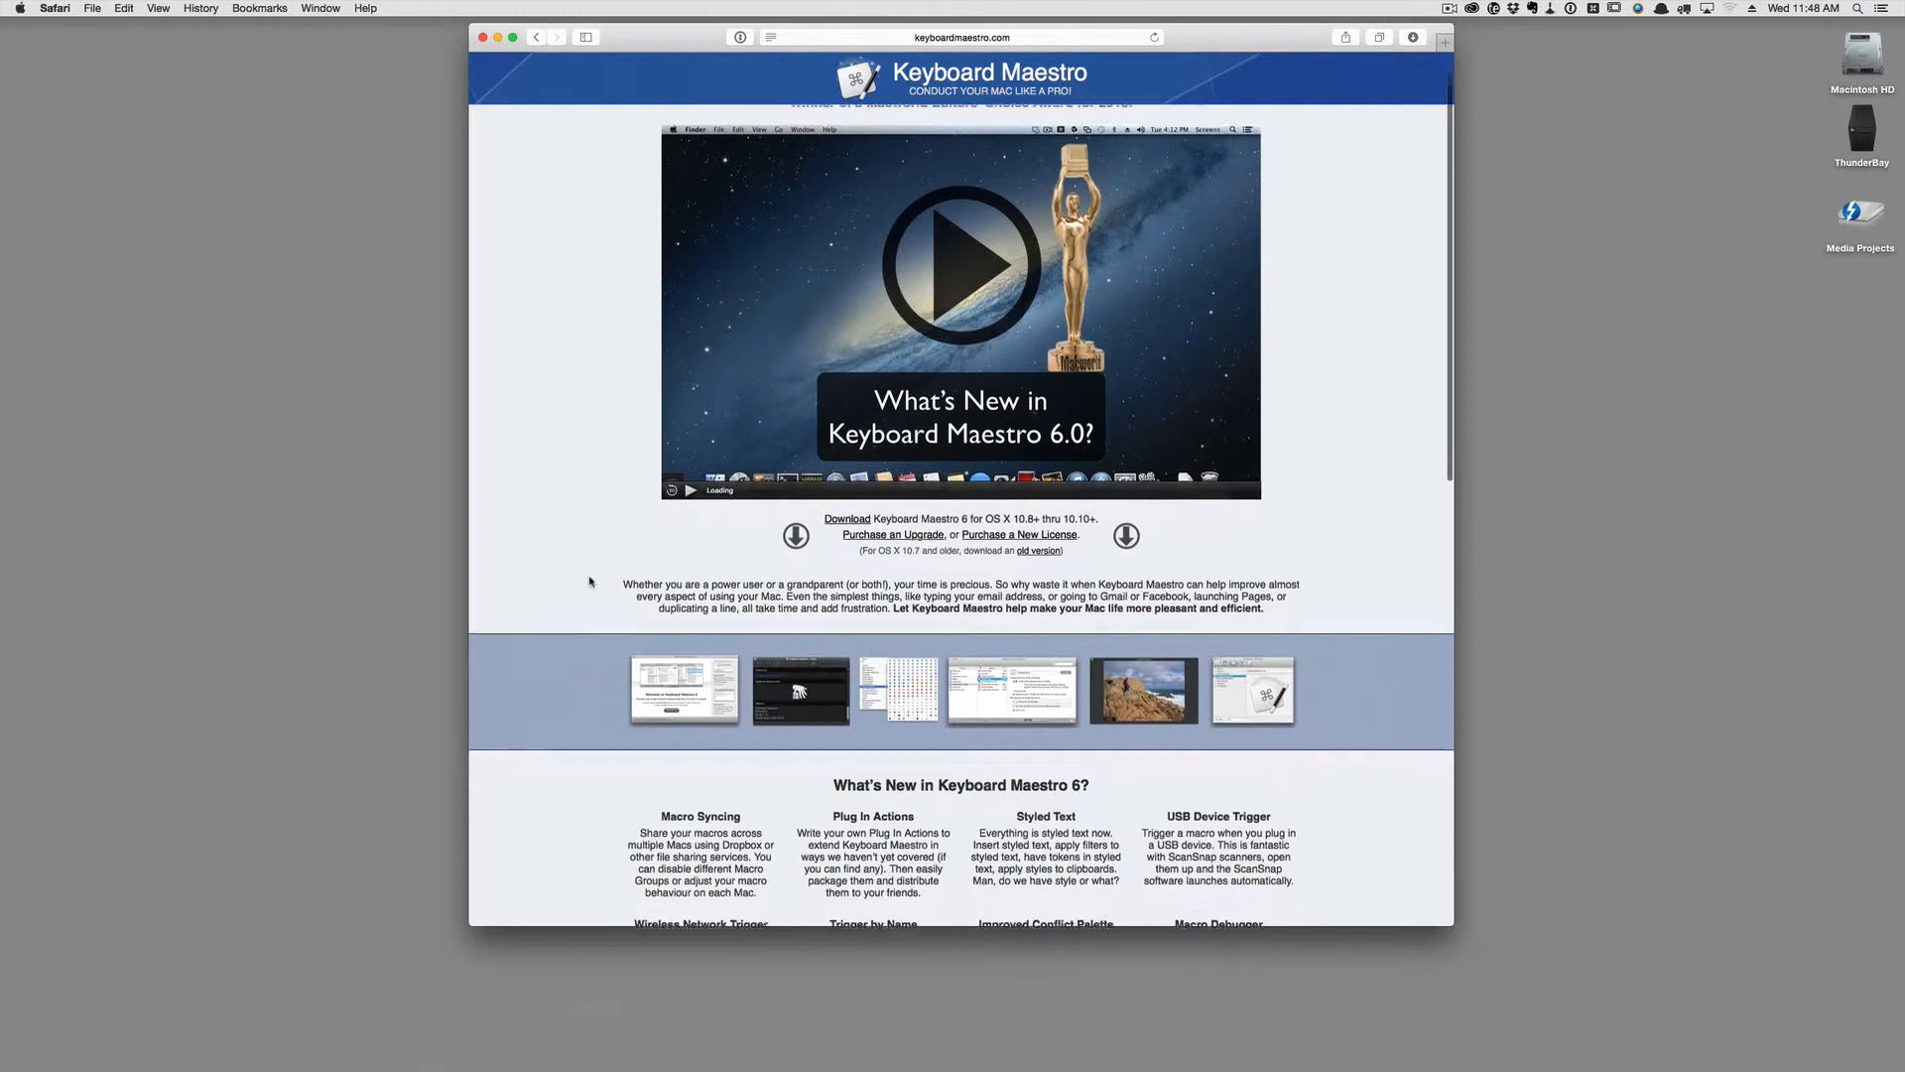
scroll(589, 581, "up", 5)
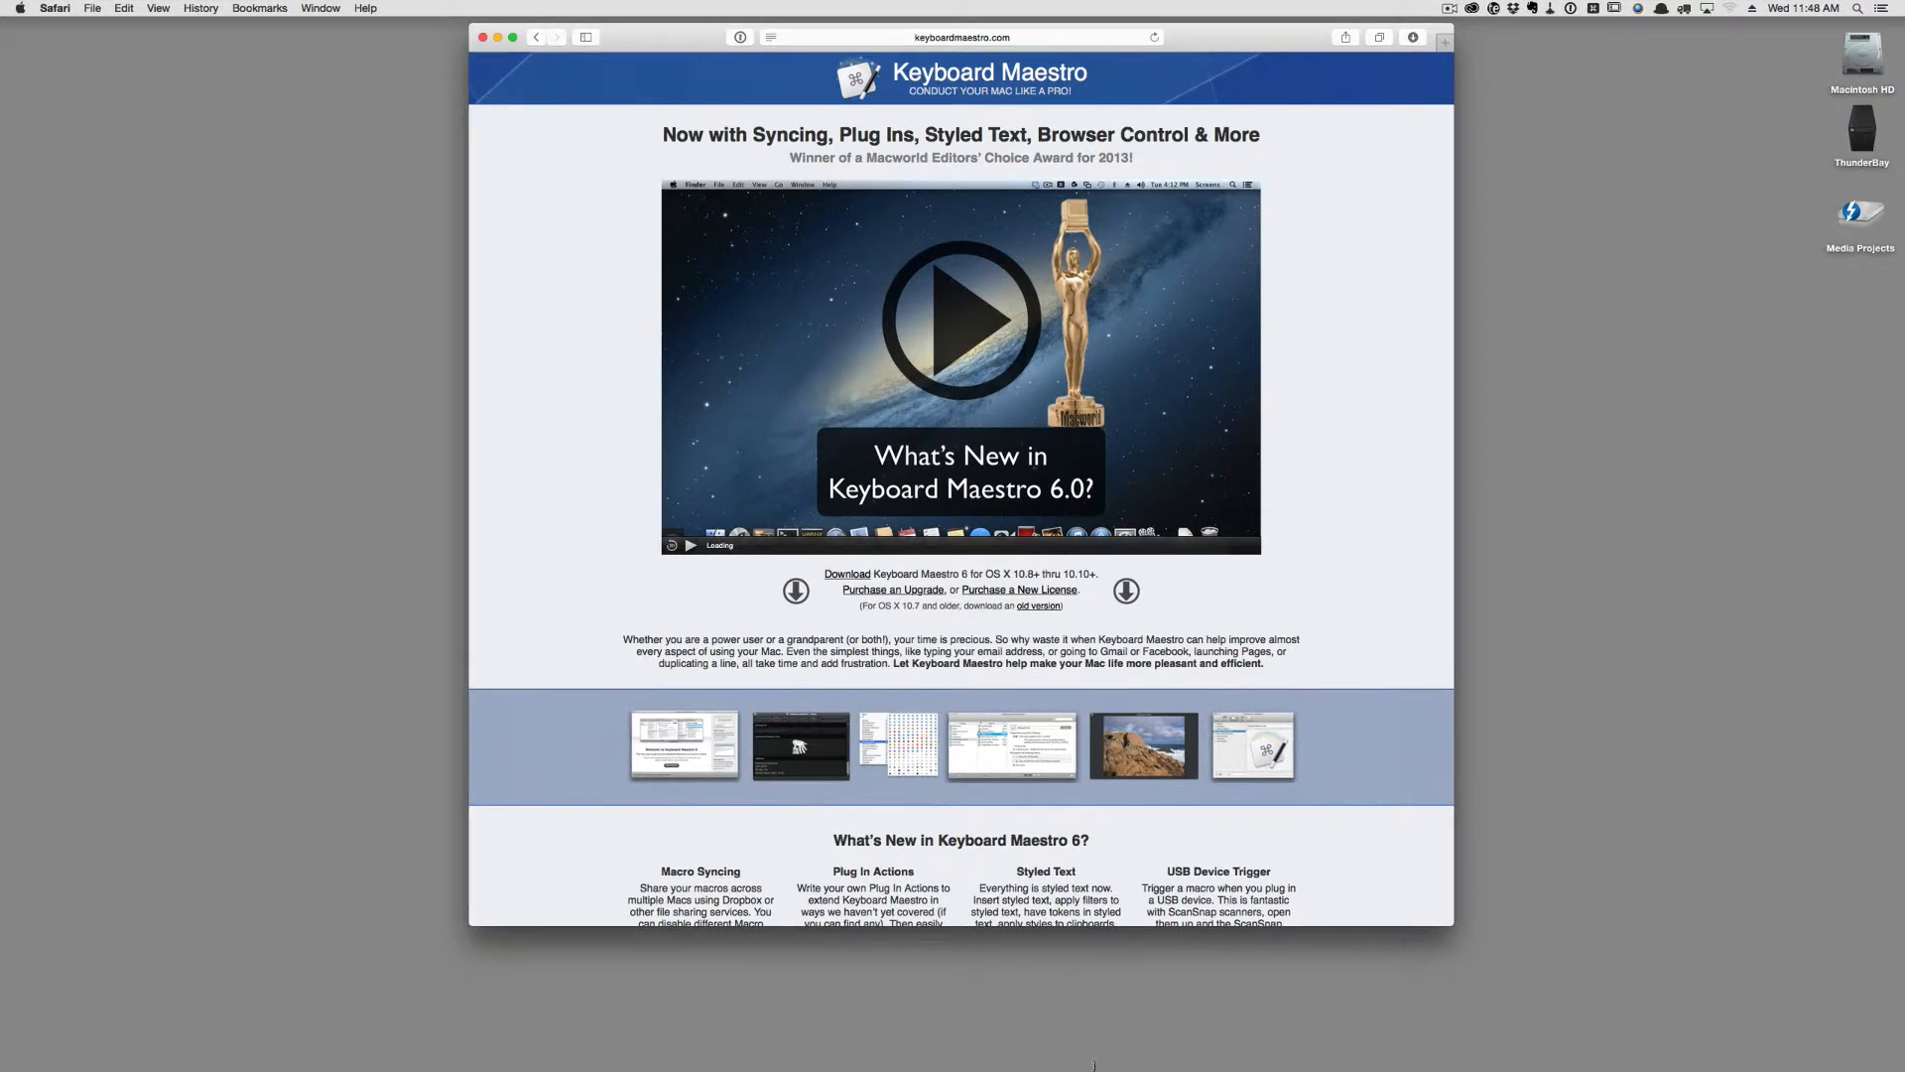
- Switch to Keyboard Maestro, minimize the Safari window and reposition the macro editor window on the desktop
mouse_move(1141, 1067)
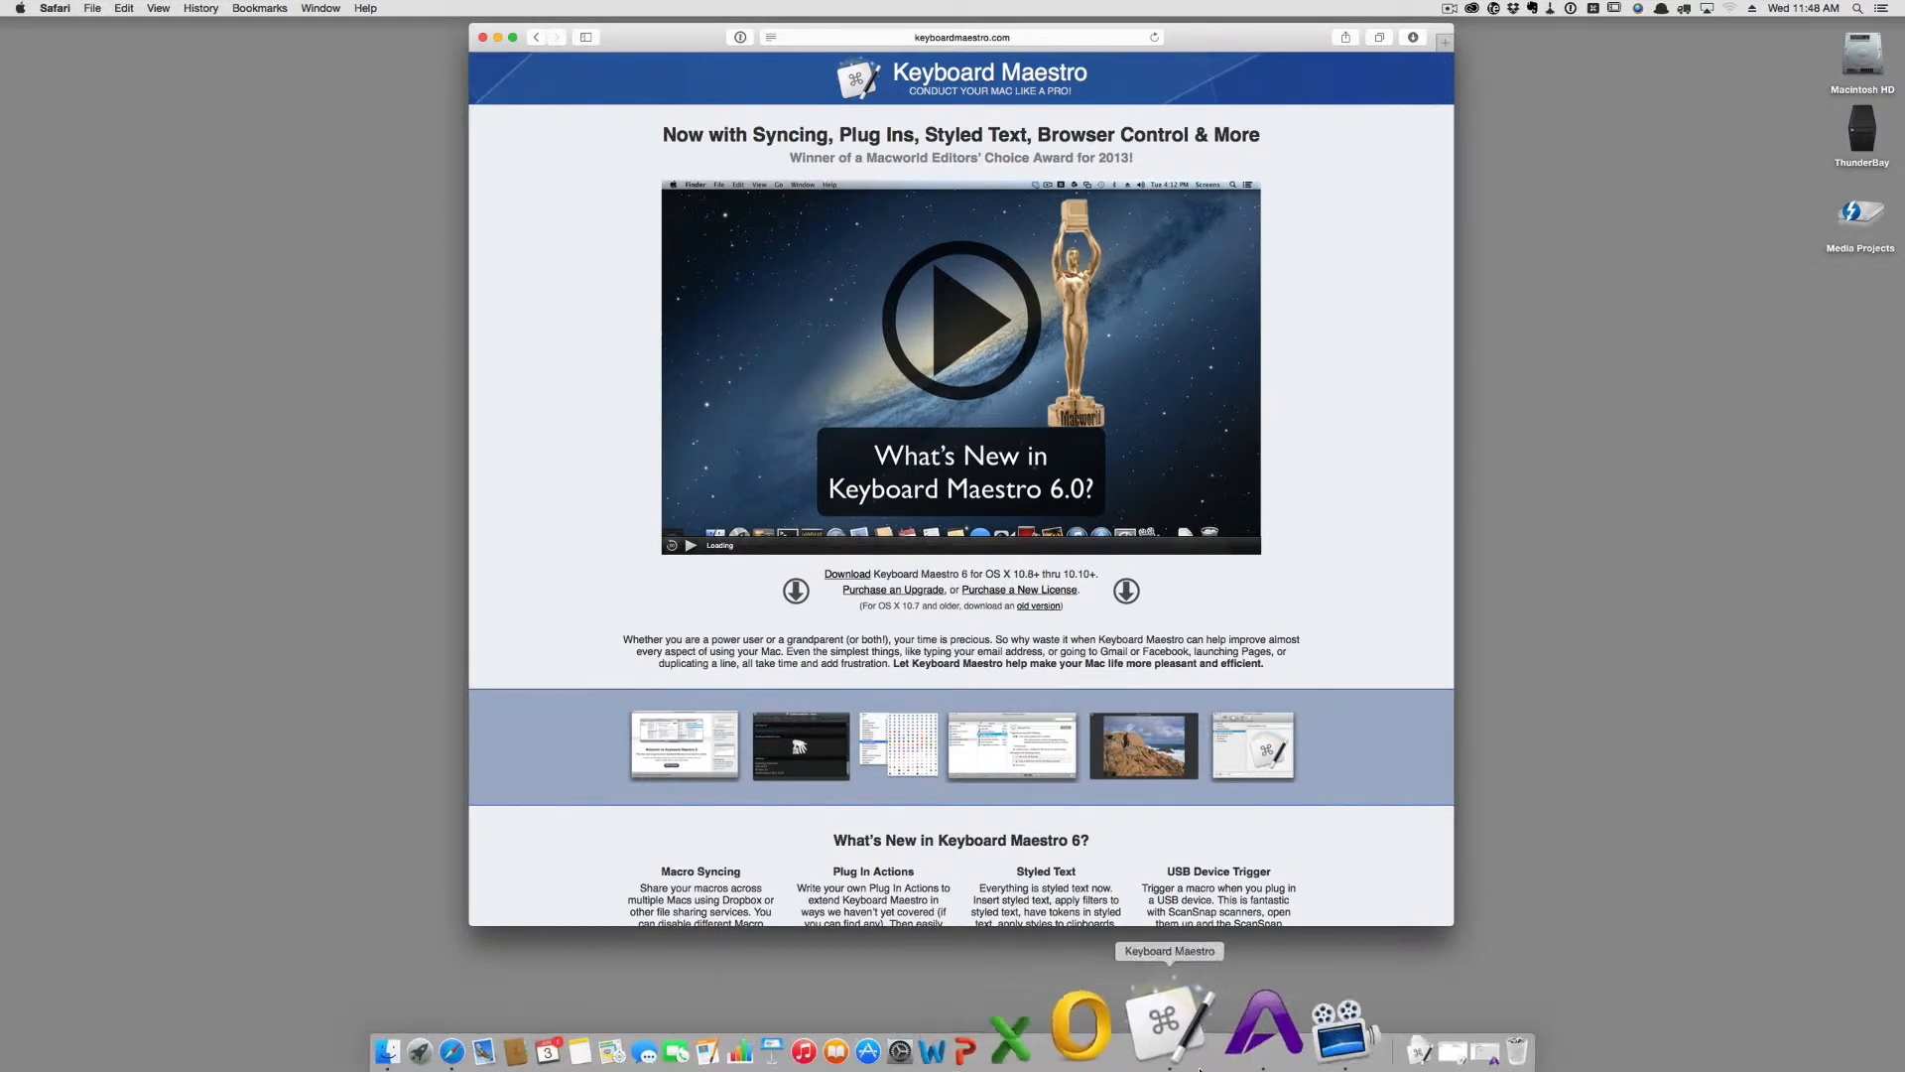
left_click(1126, 1026)
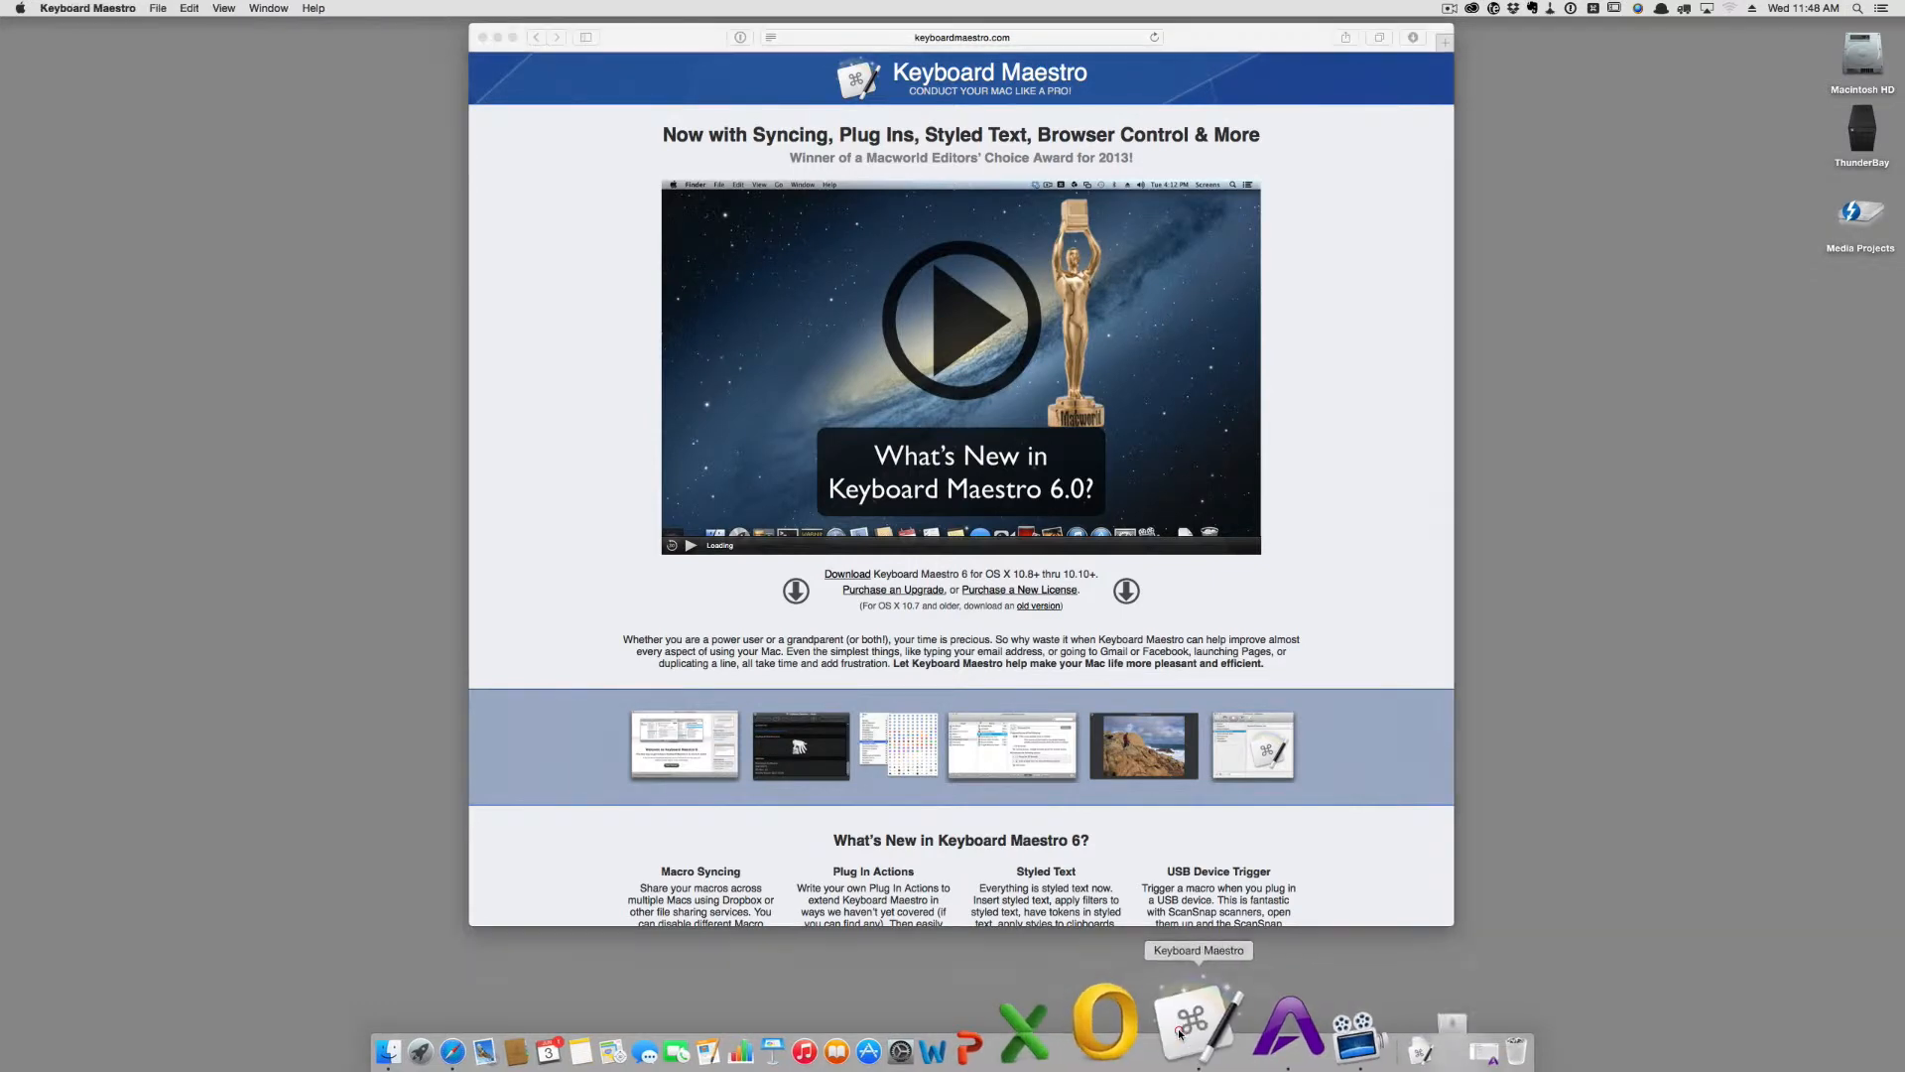
left_click(498, 36)
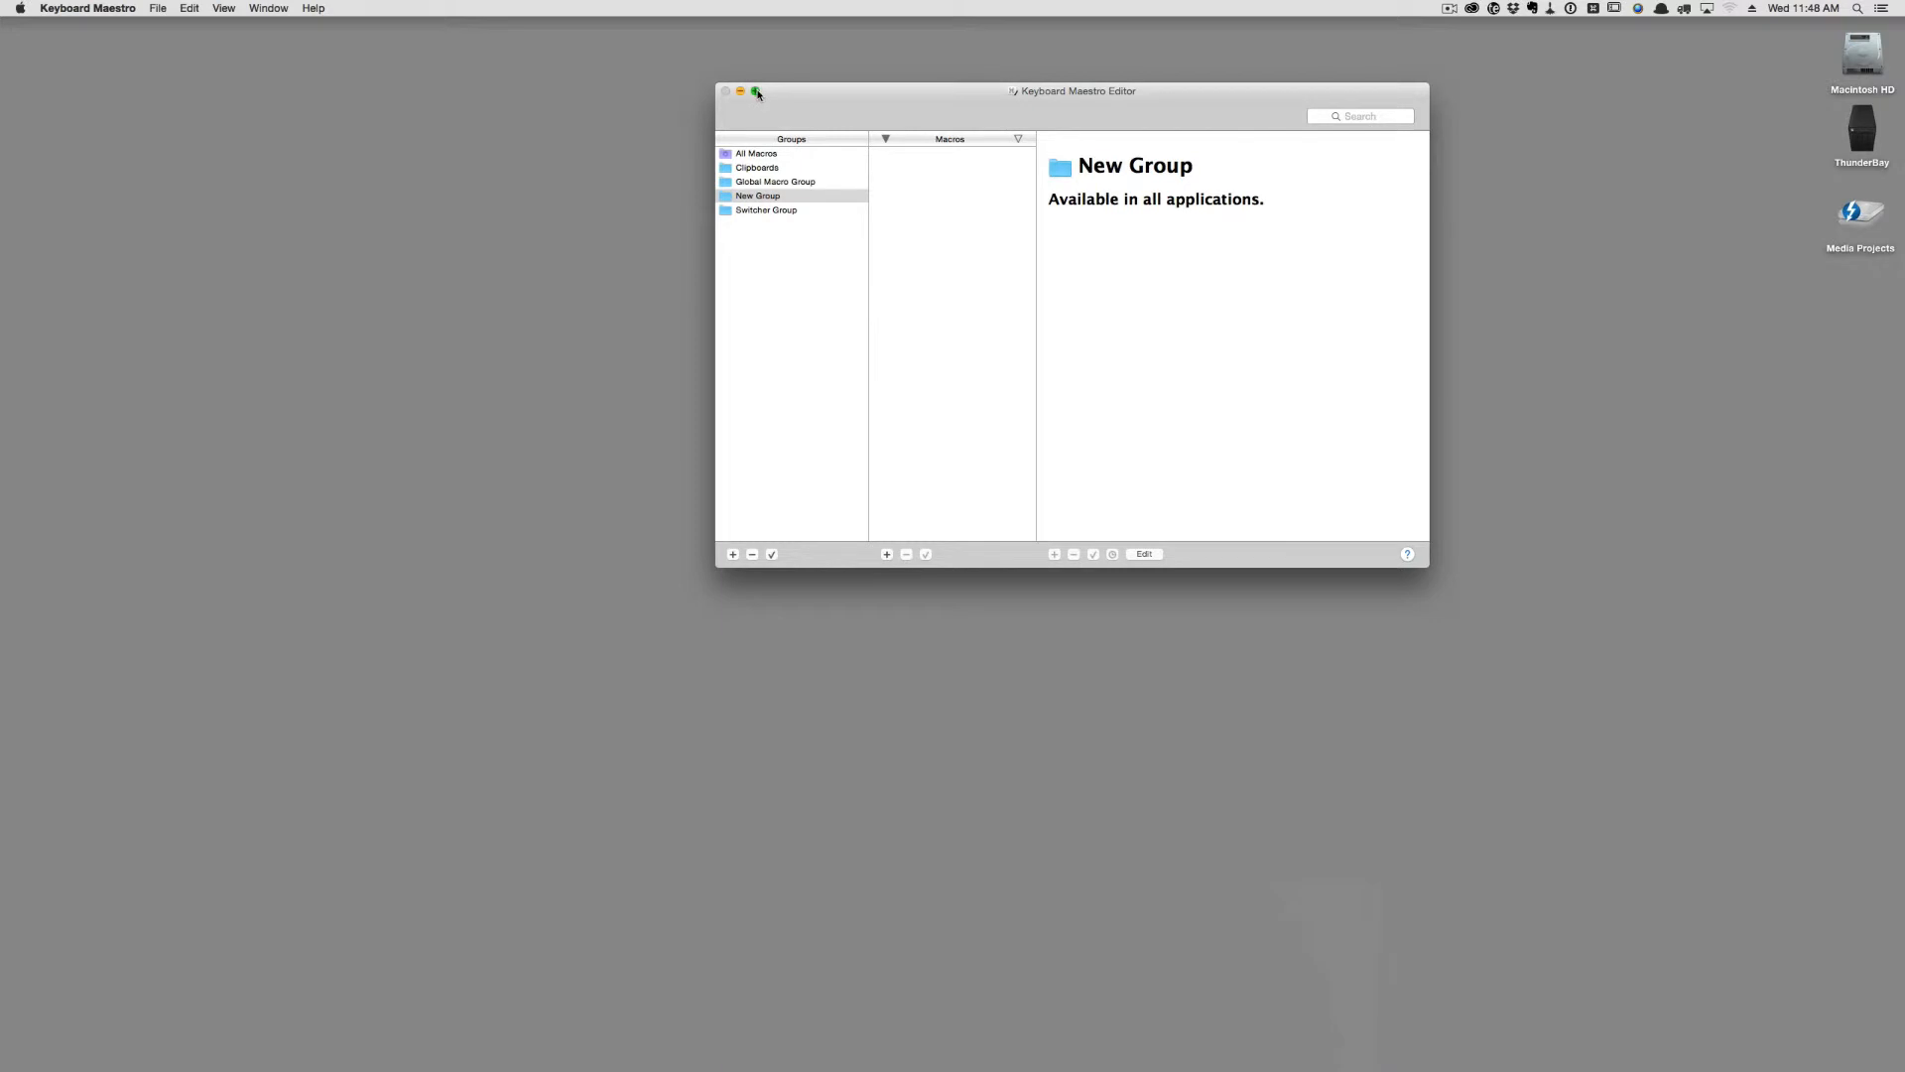
left_click_drag(867, 105, 635, 90)
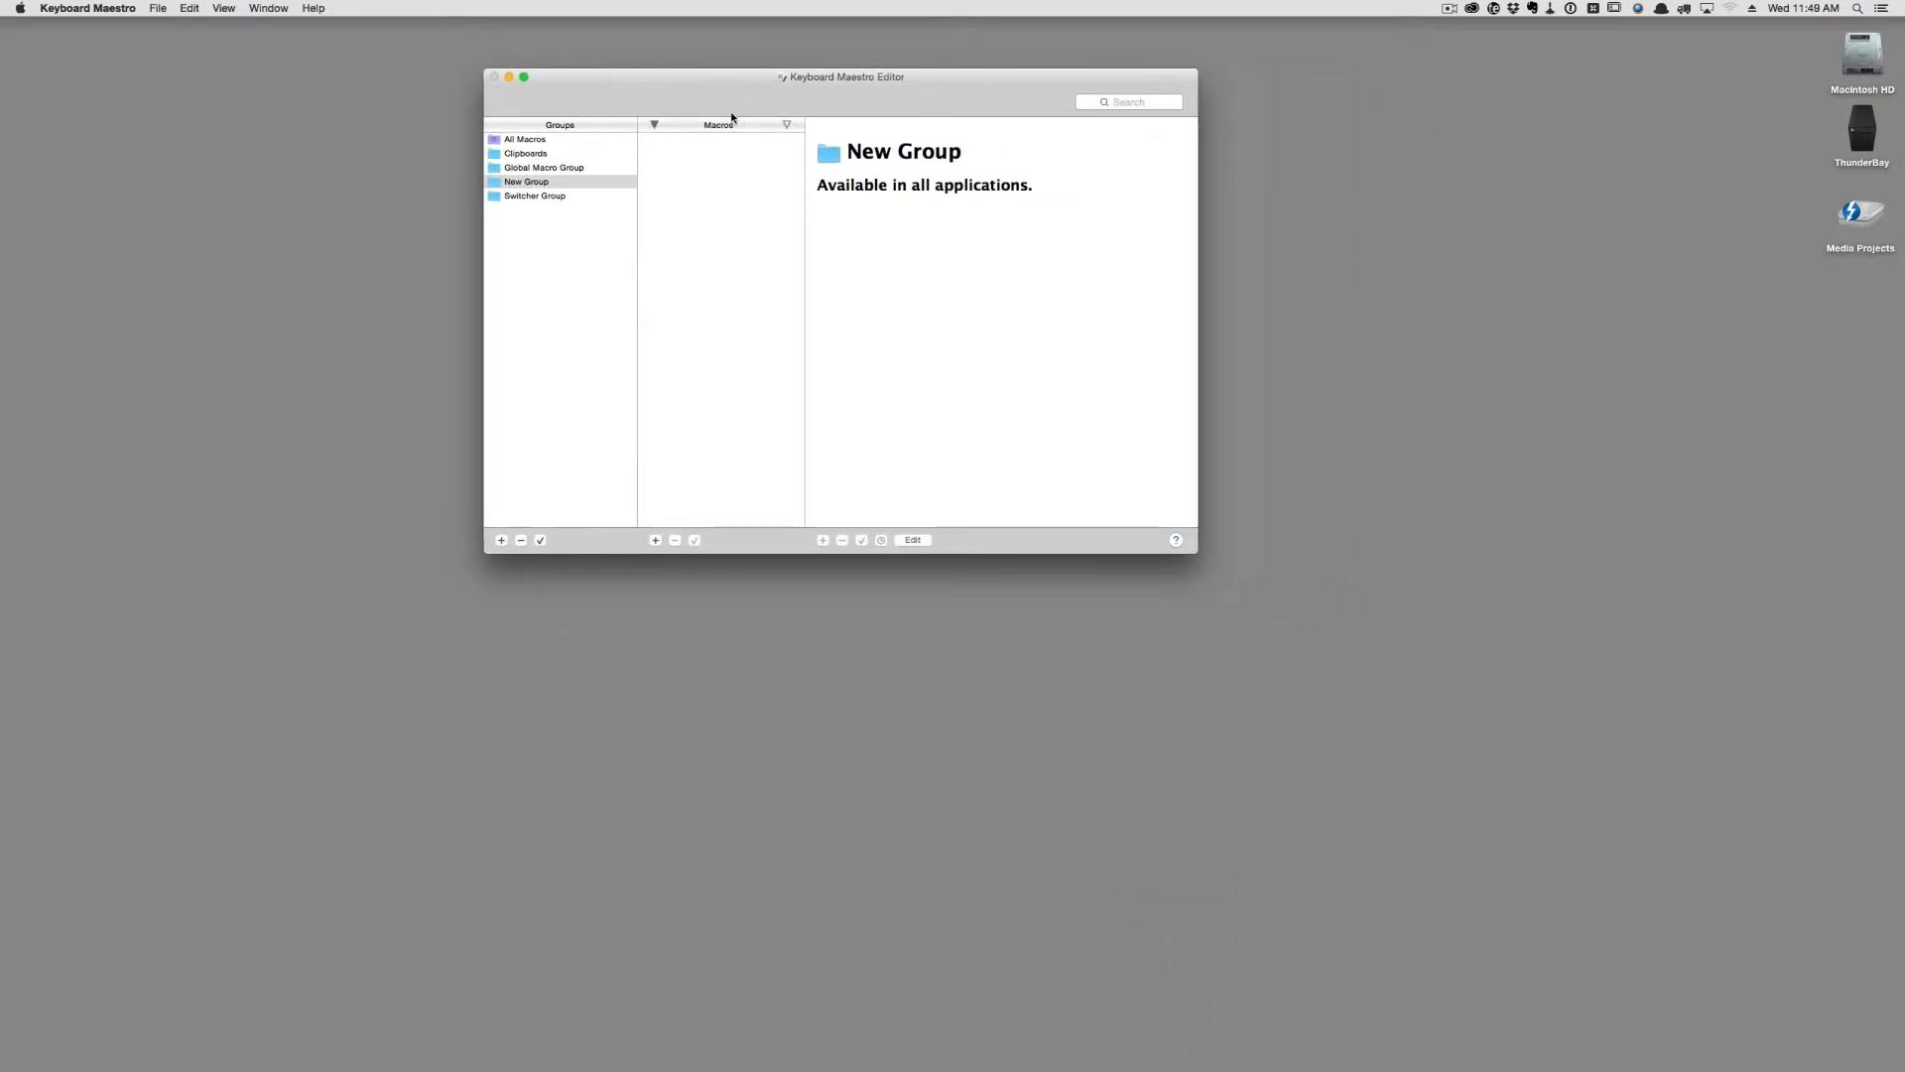
left_click(909, 272)
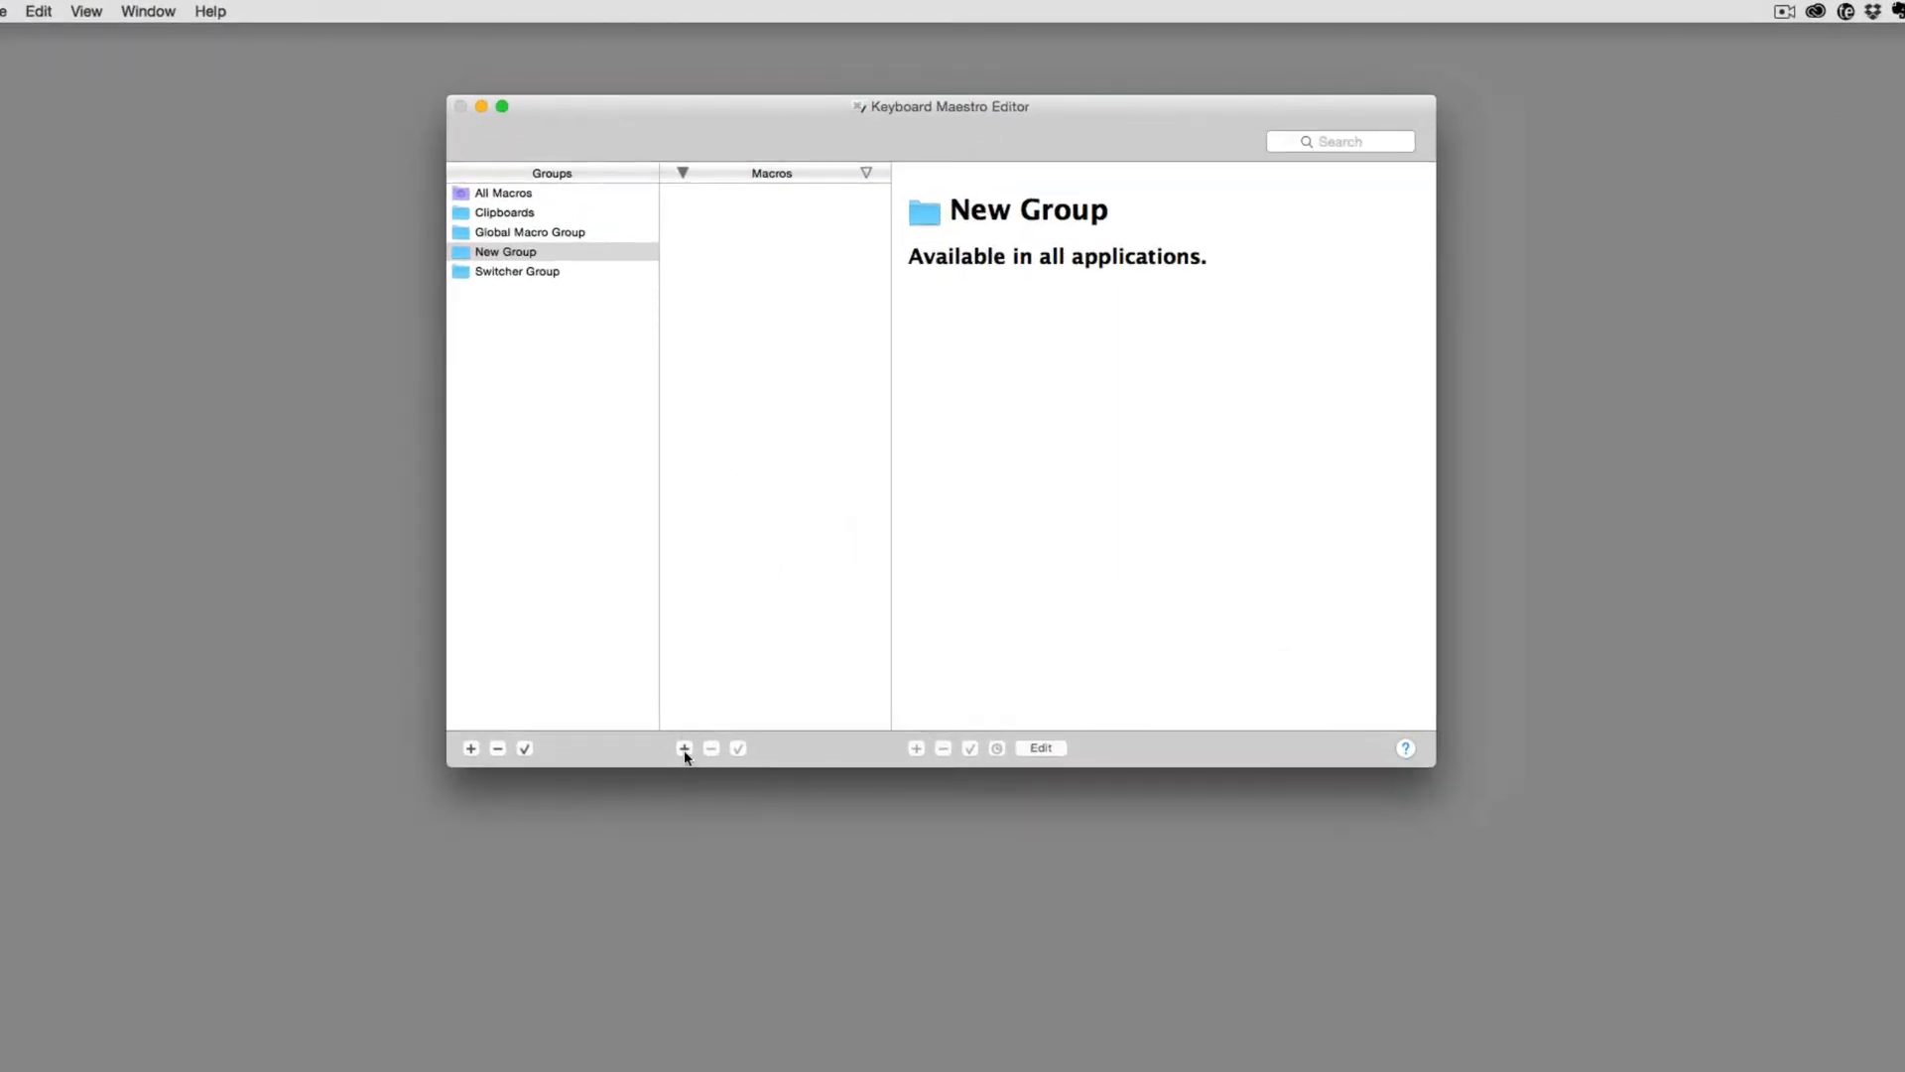
- Create a macro in New Group and name it "Quit Photos.App"
left_click(685, 750)
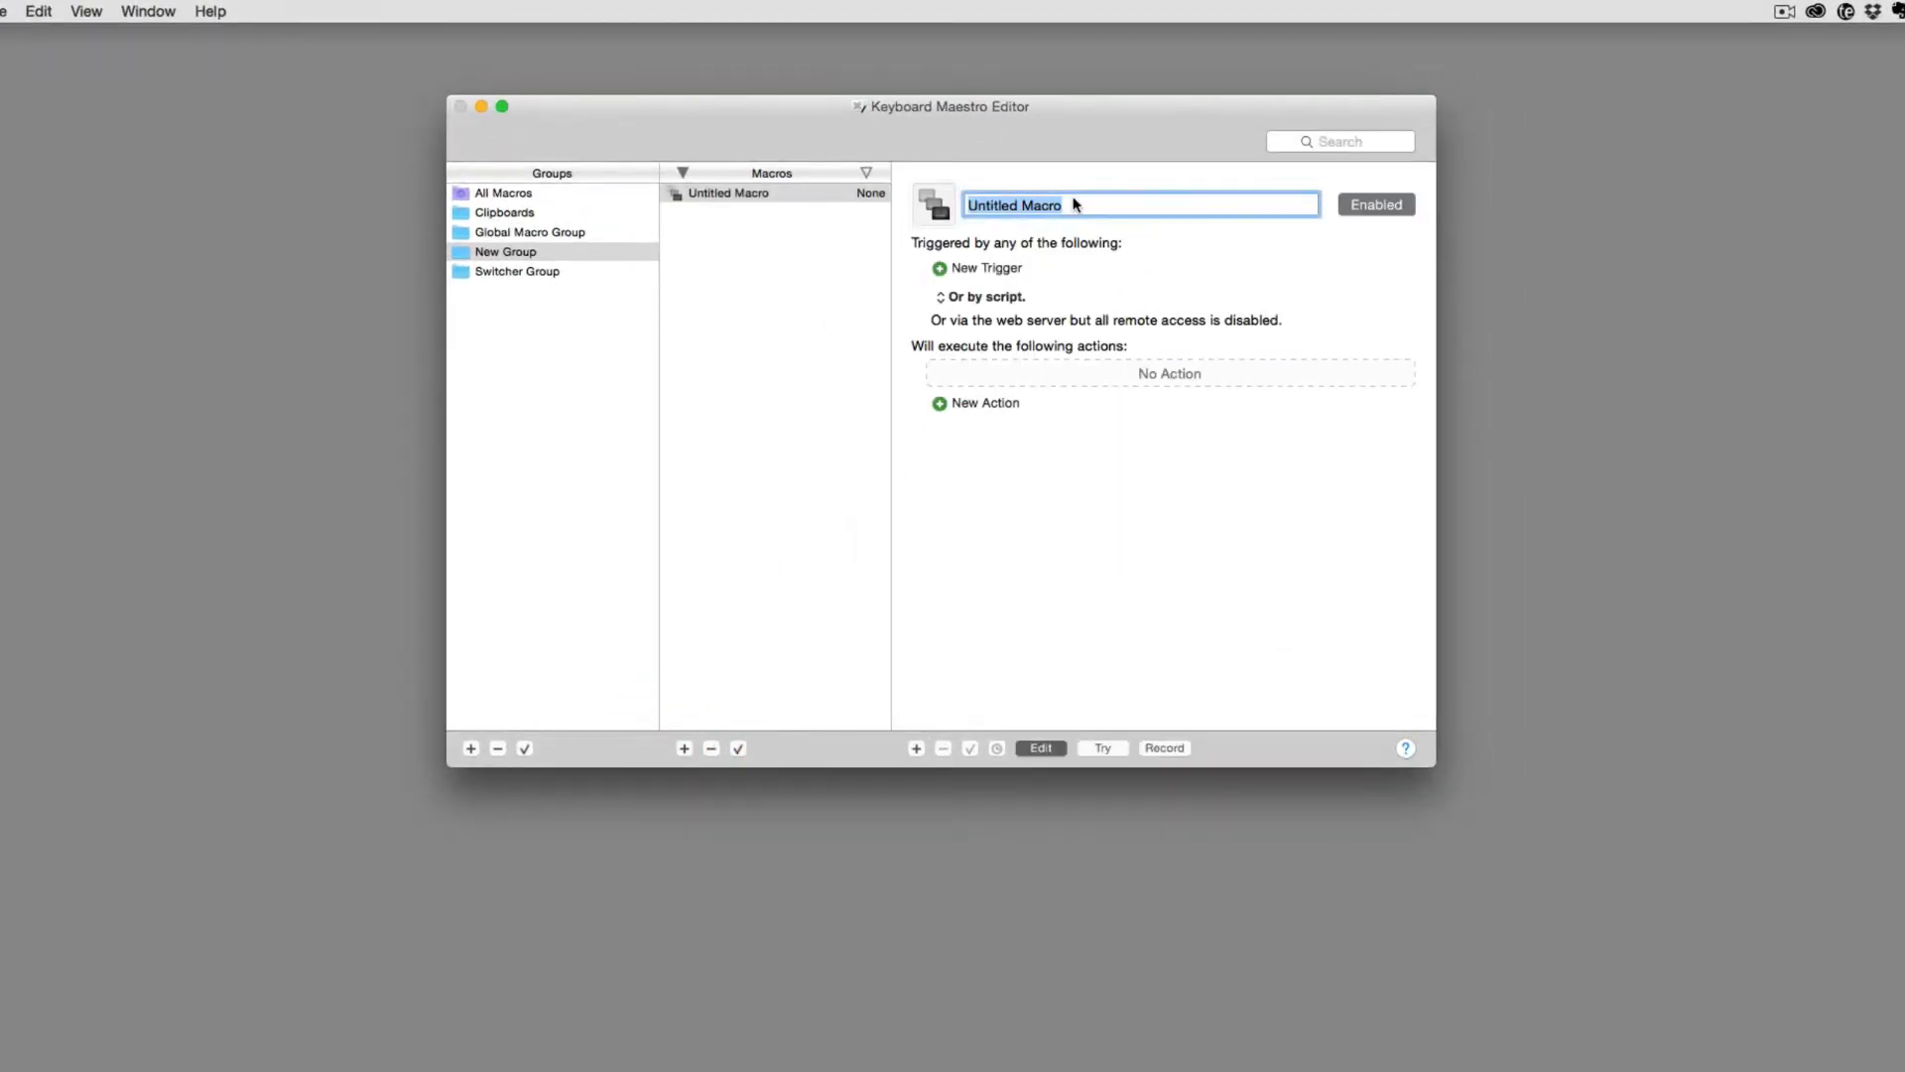
type("Quit ")
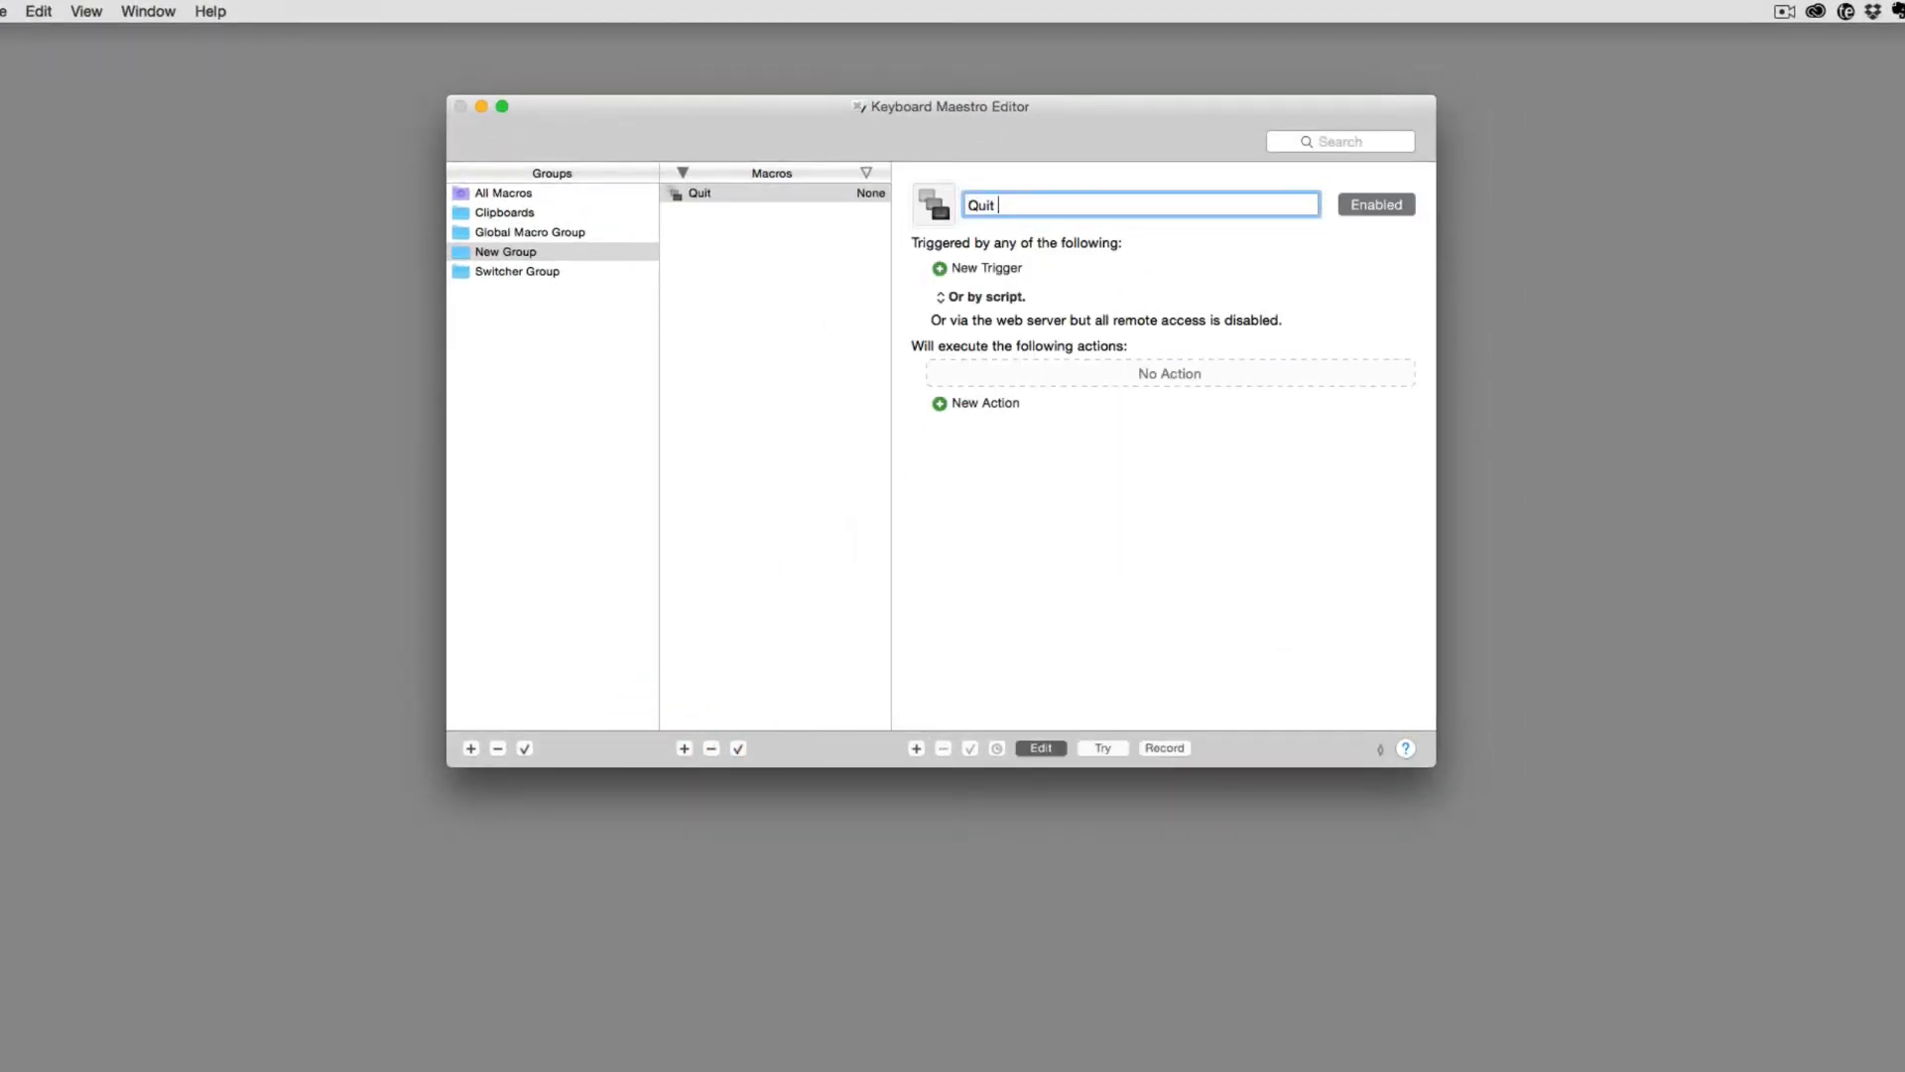
type("Photos.App")
- Add a Mounted Volume trigger to the macro that fires when any volume is mounted
left_click(939, 267)
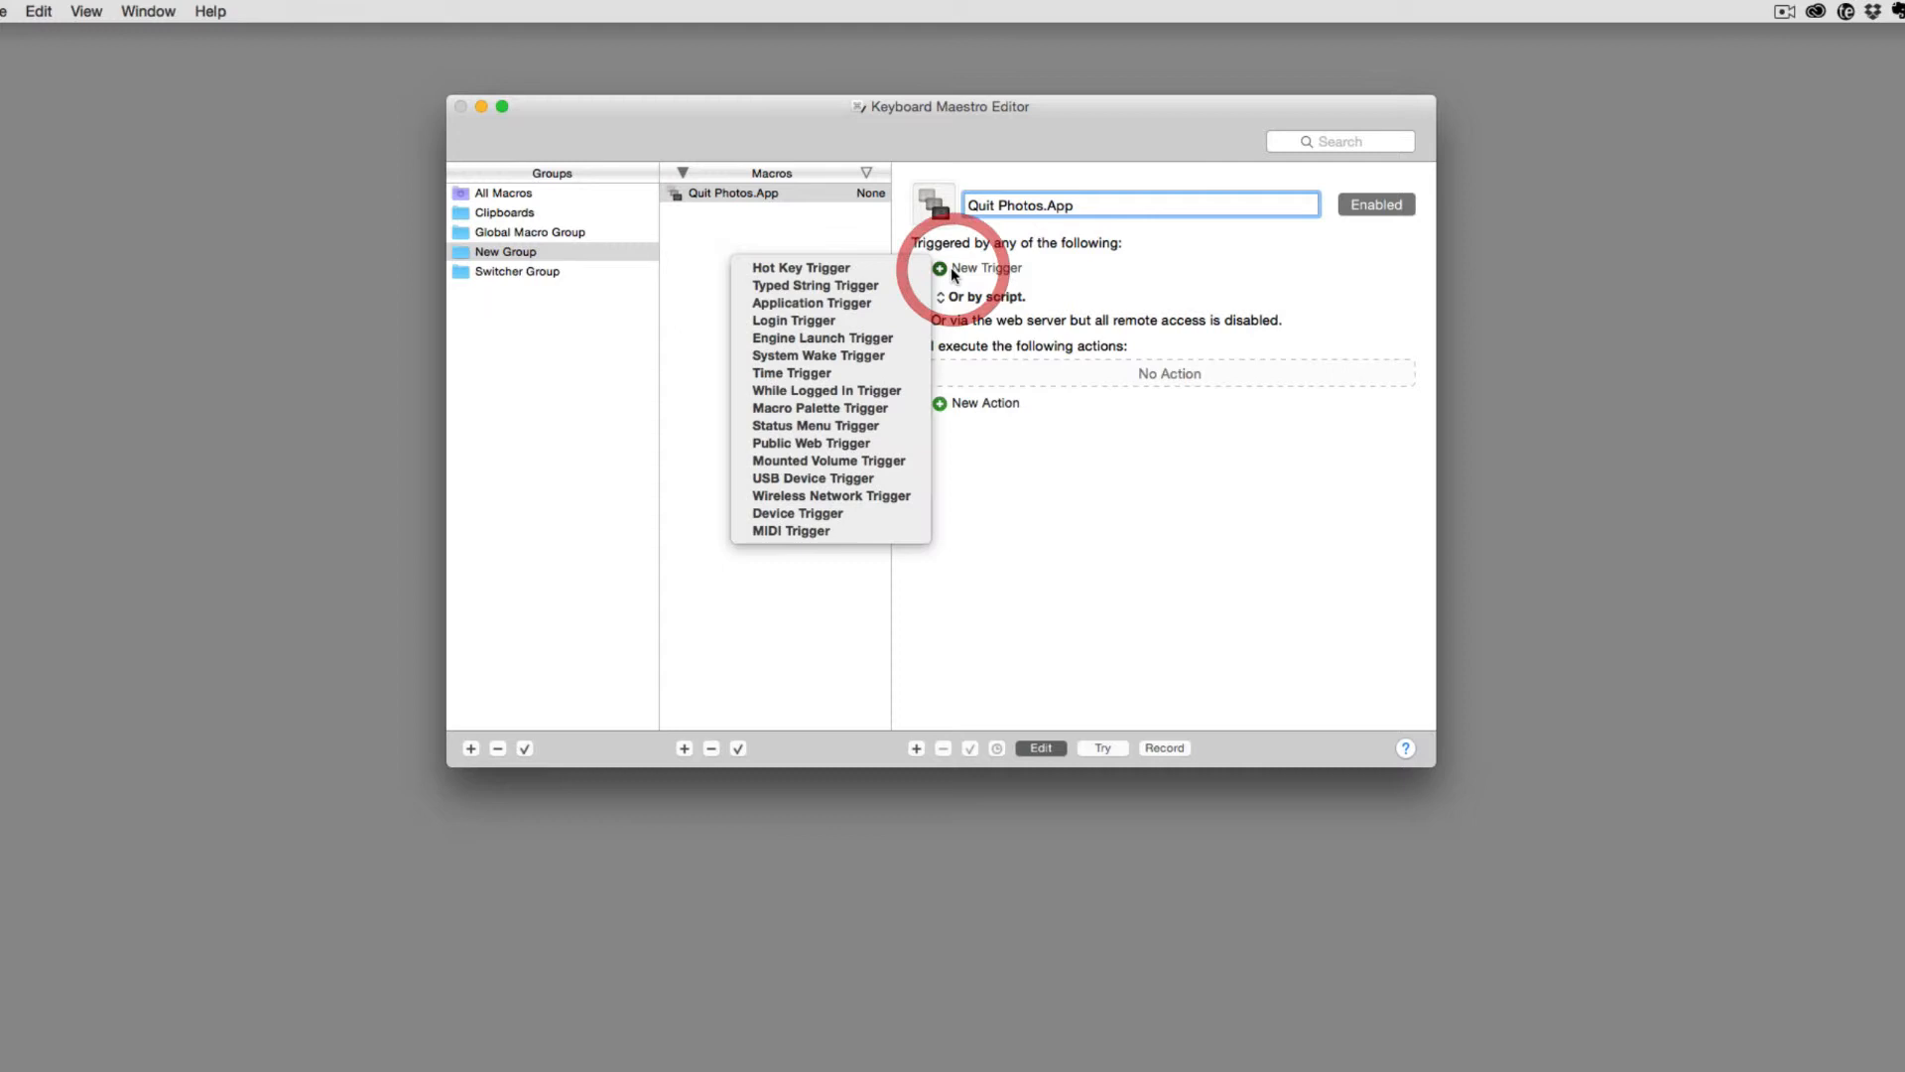
left_click(873, 462)
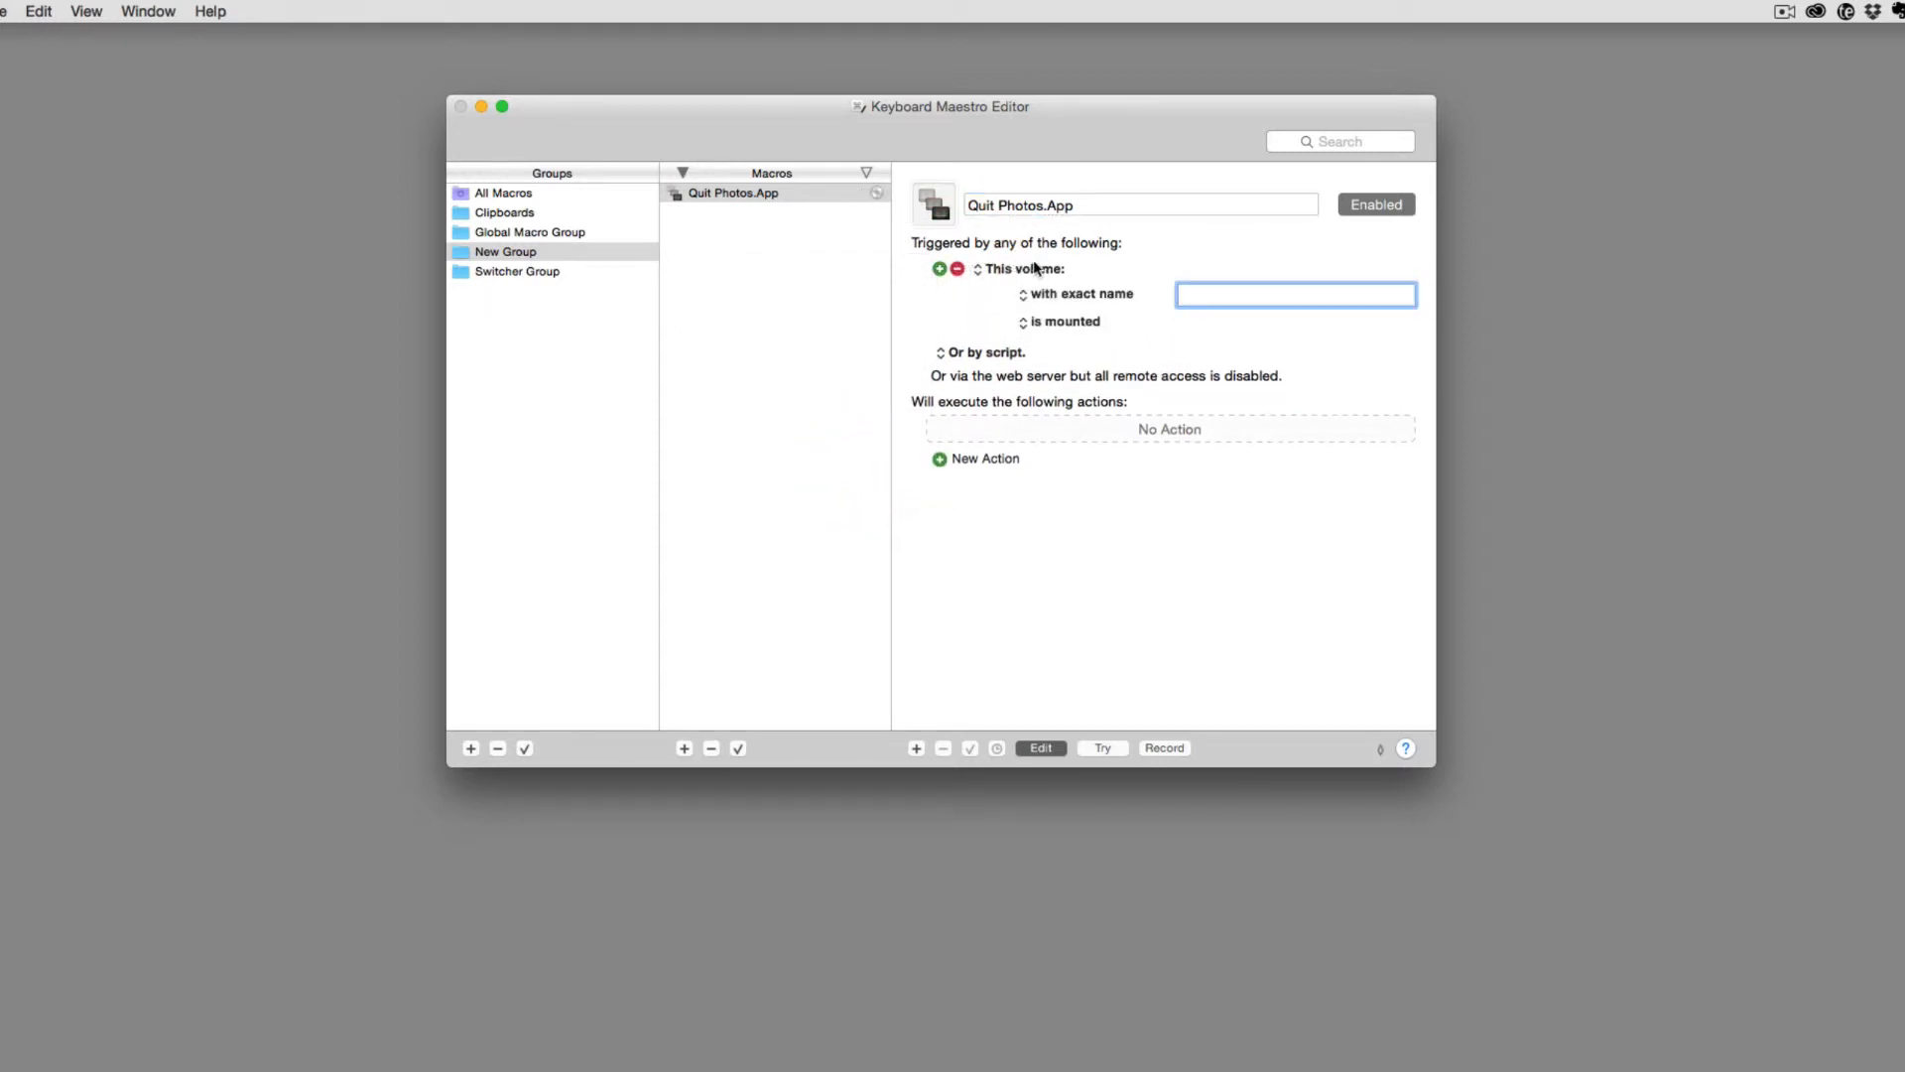
left_click(1025, 294)
left_click(1032, 270)
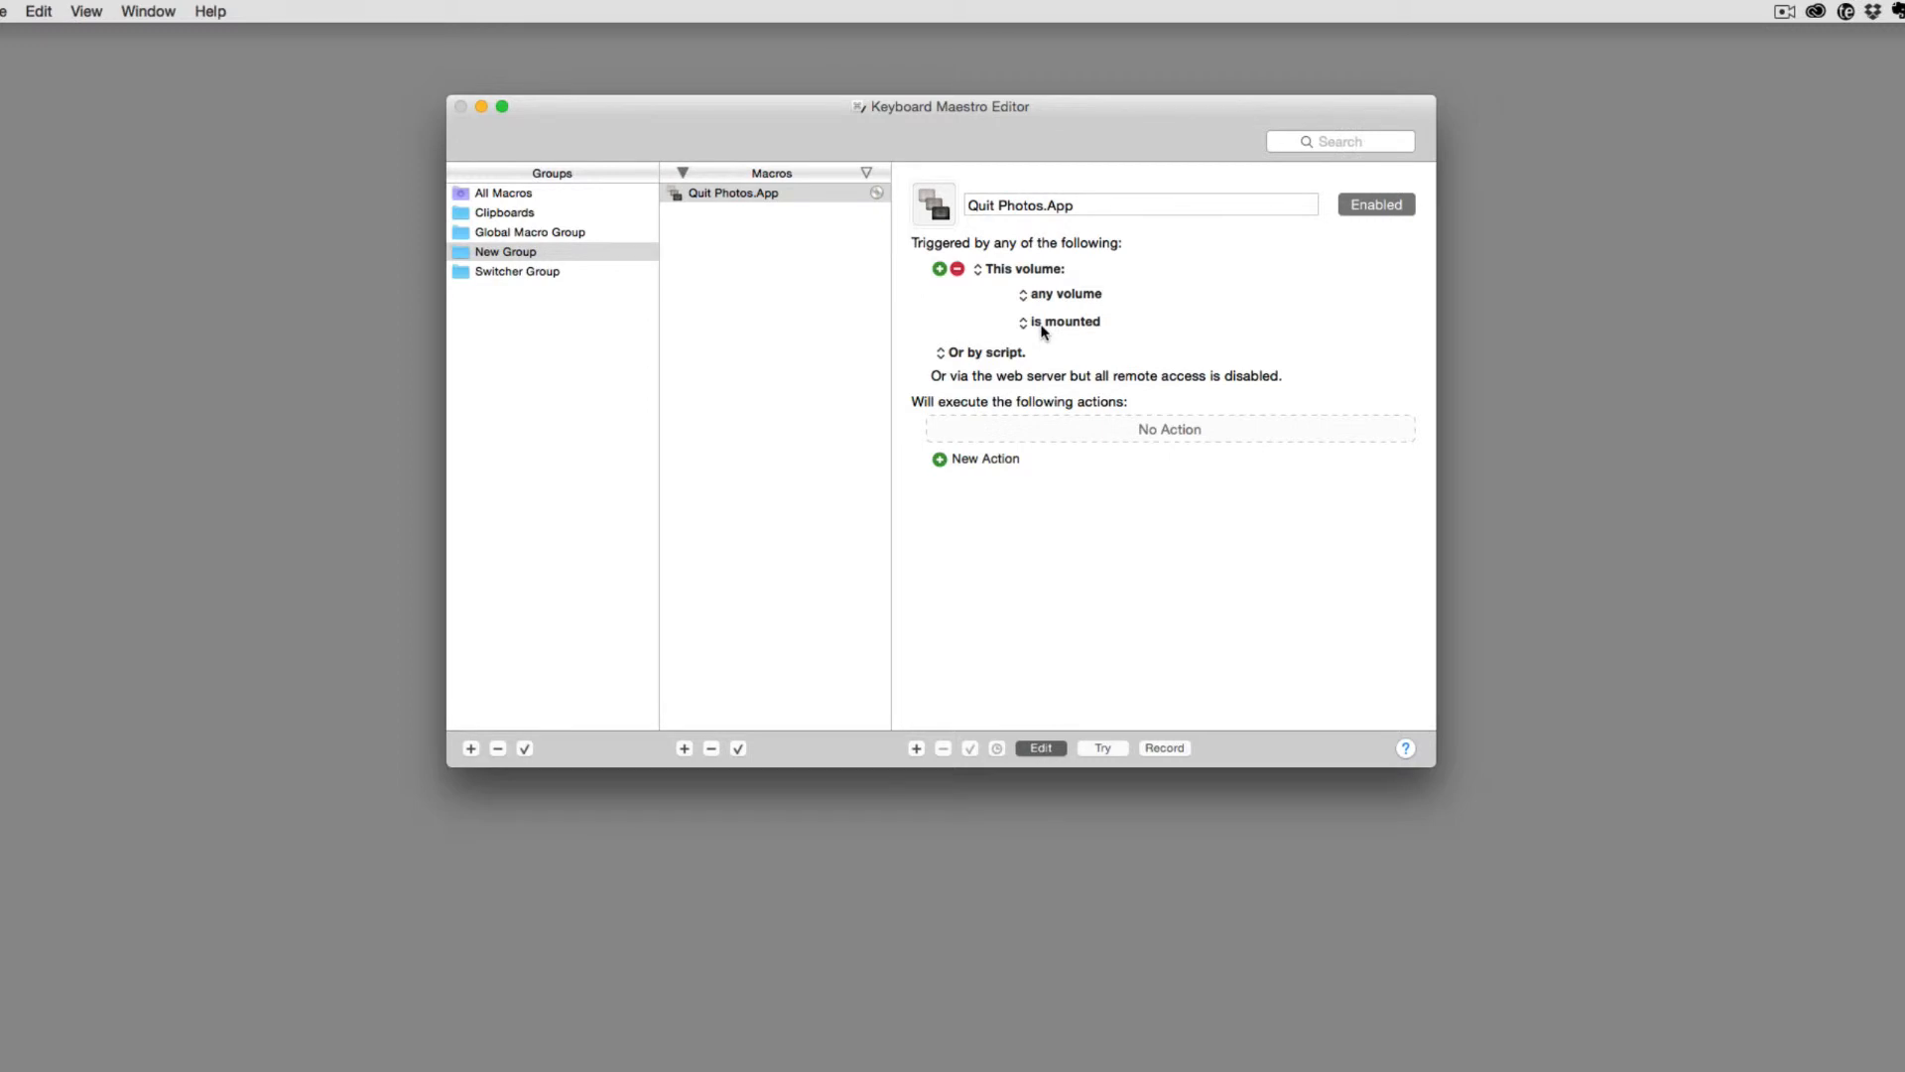
- Add a Pause Until action requiring all of the following to be true, with an Application Condition
left_click(965, 460)
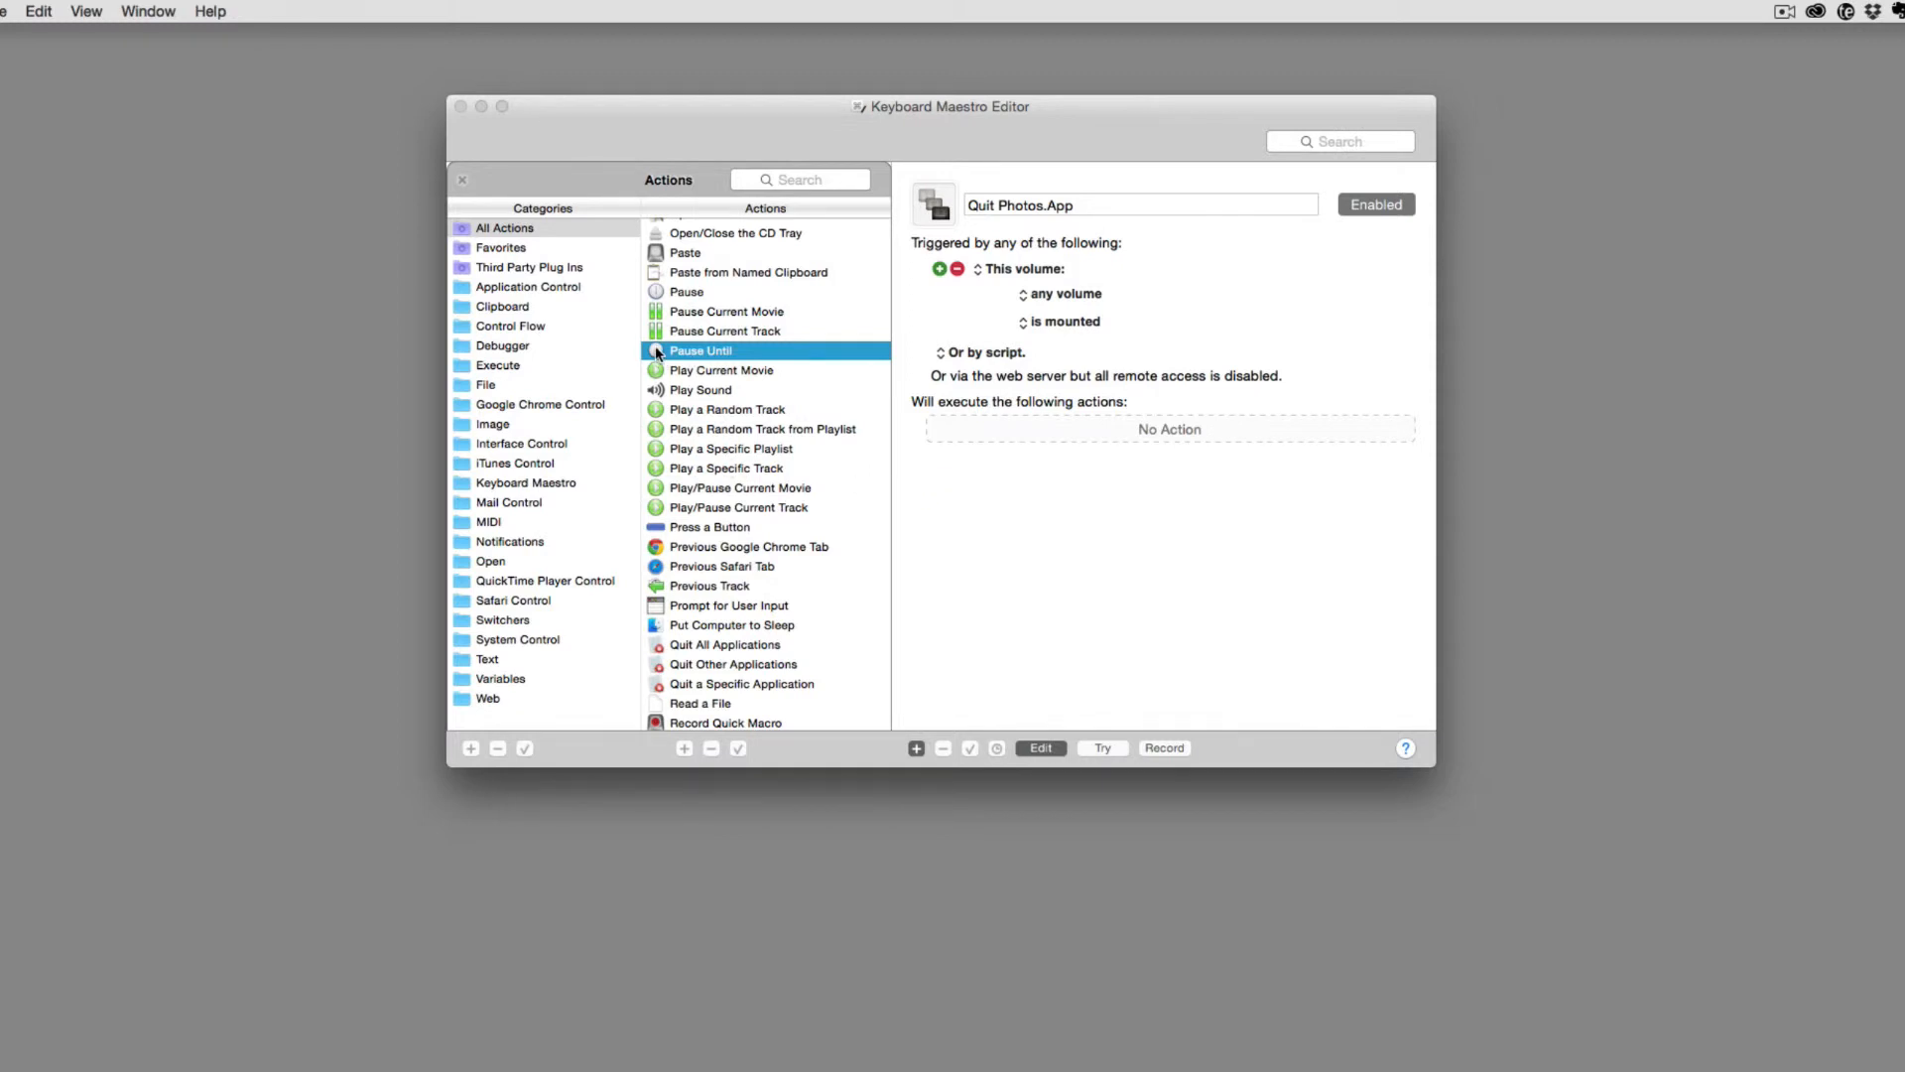
left_click_drag(657, 351, 967, 433)
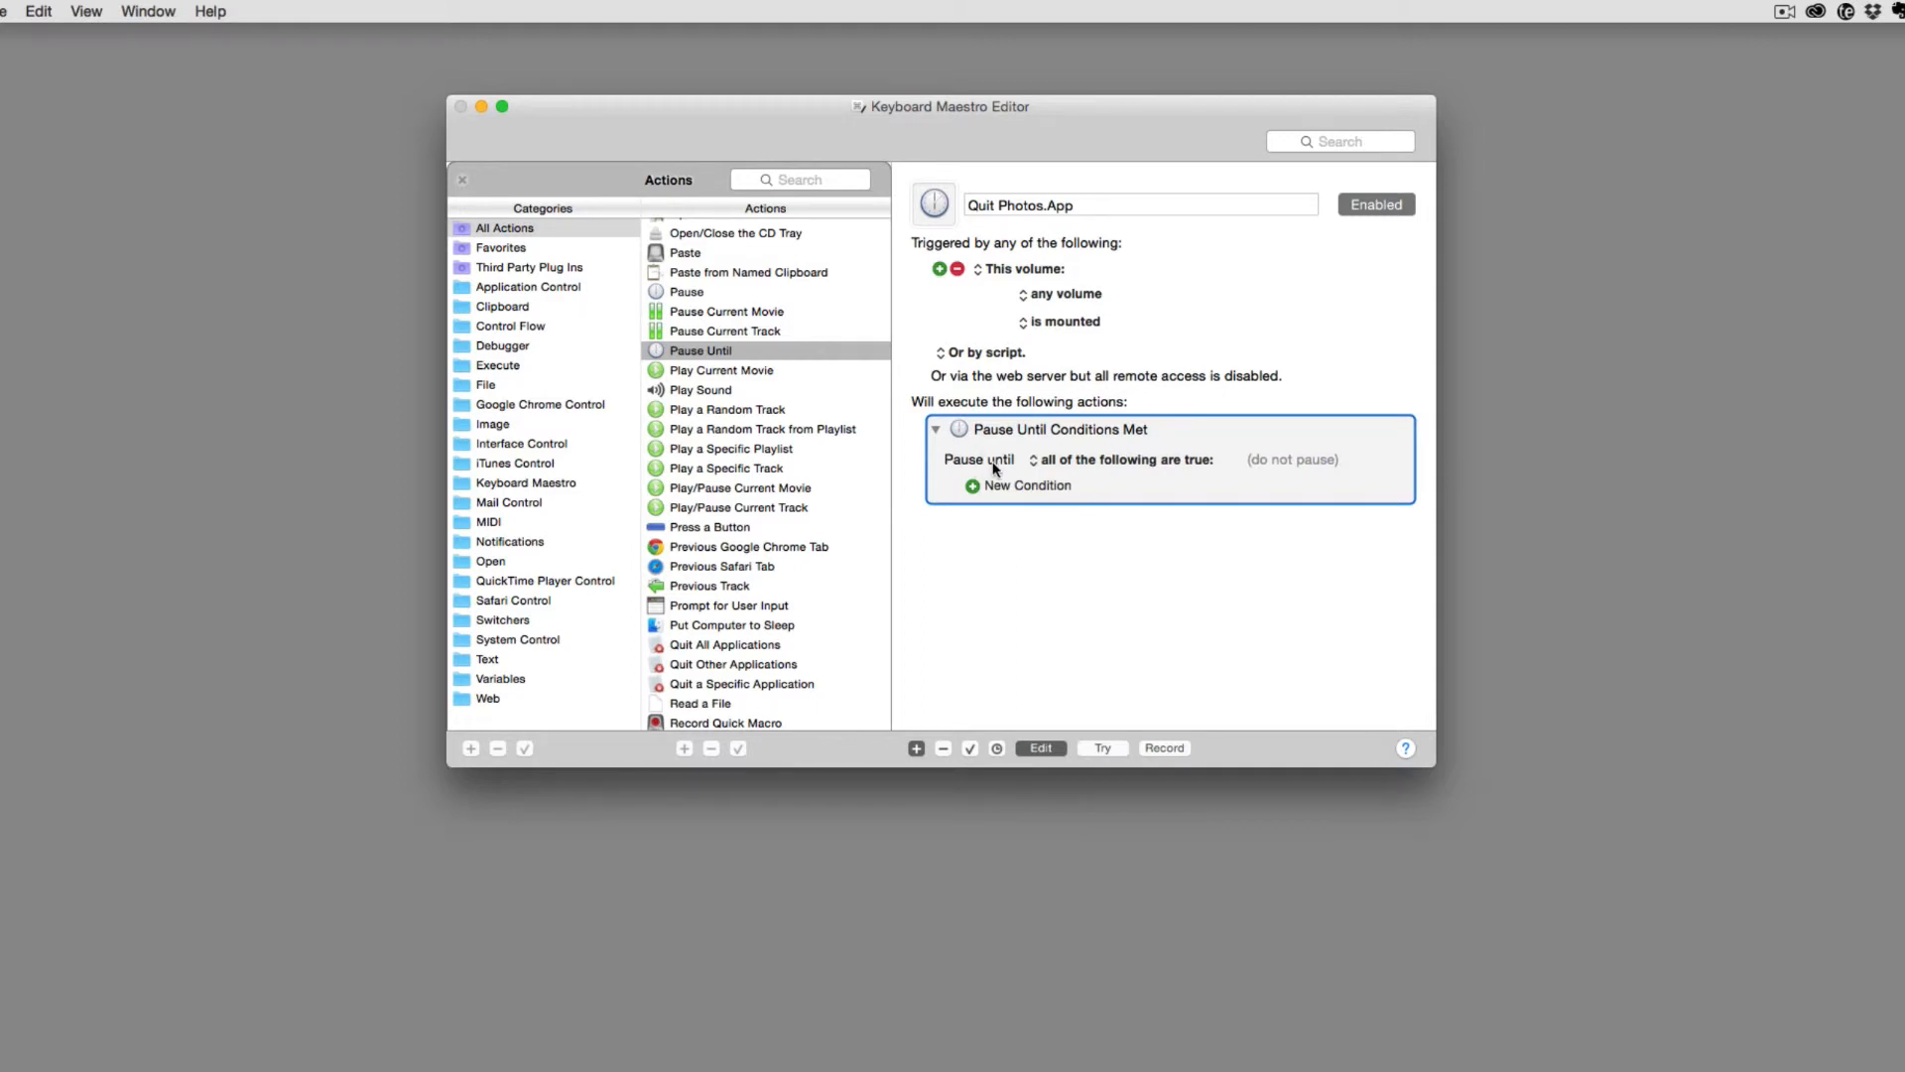
left_click(1044, 461)
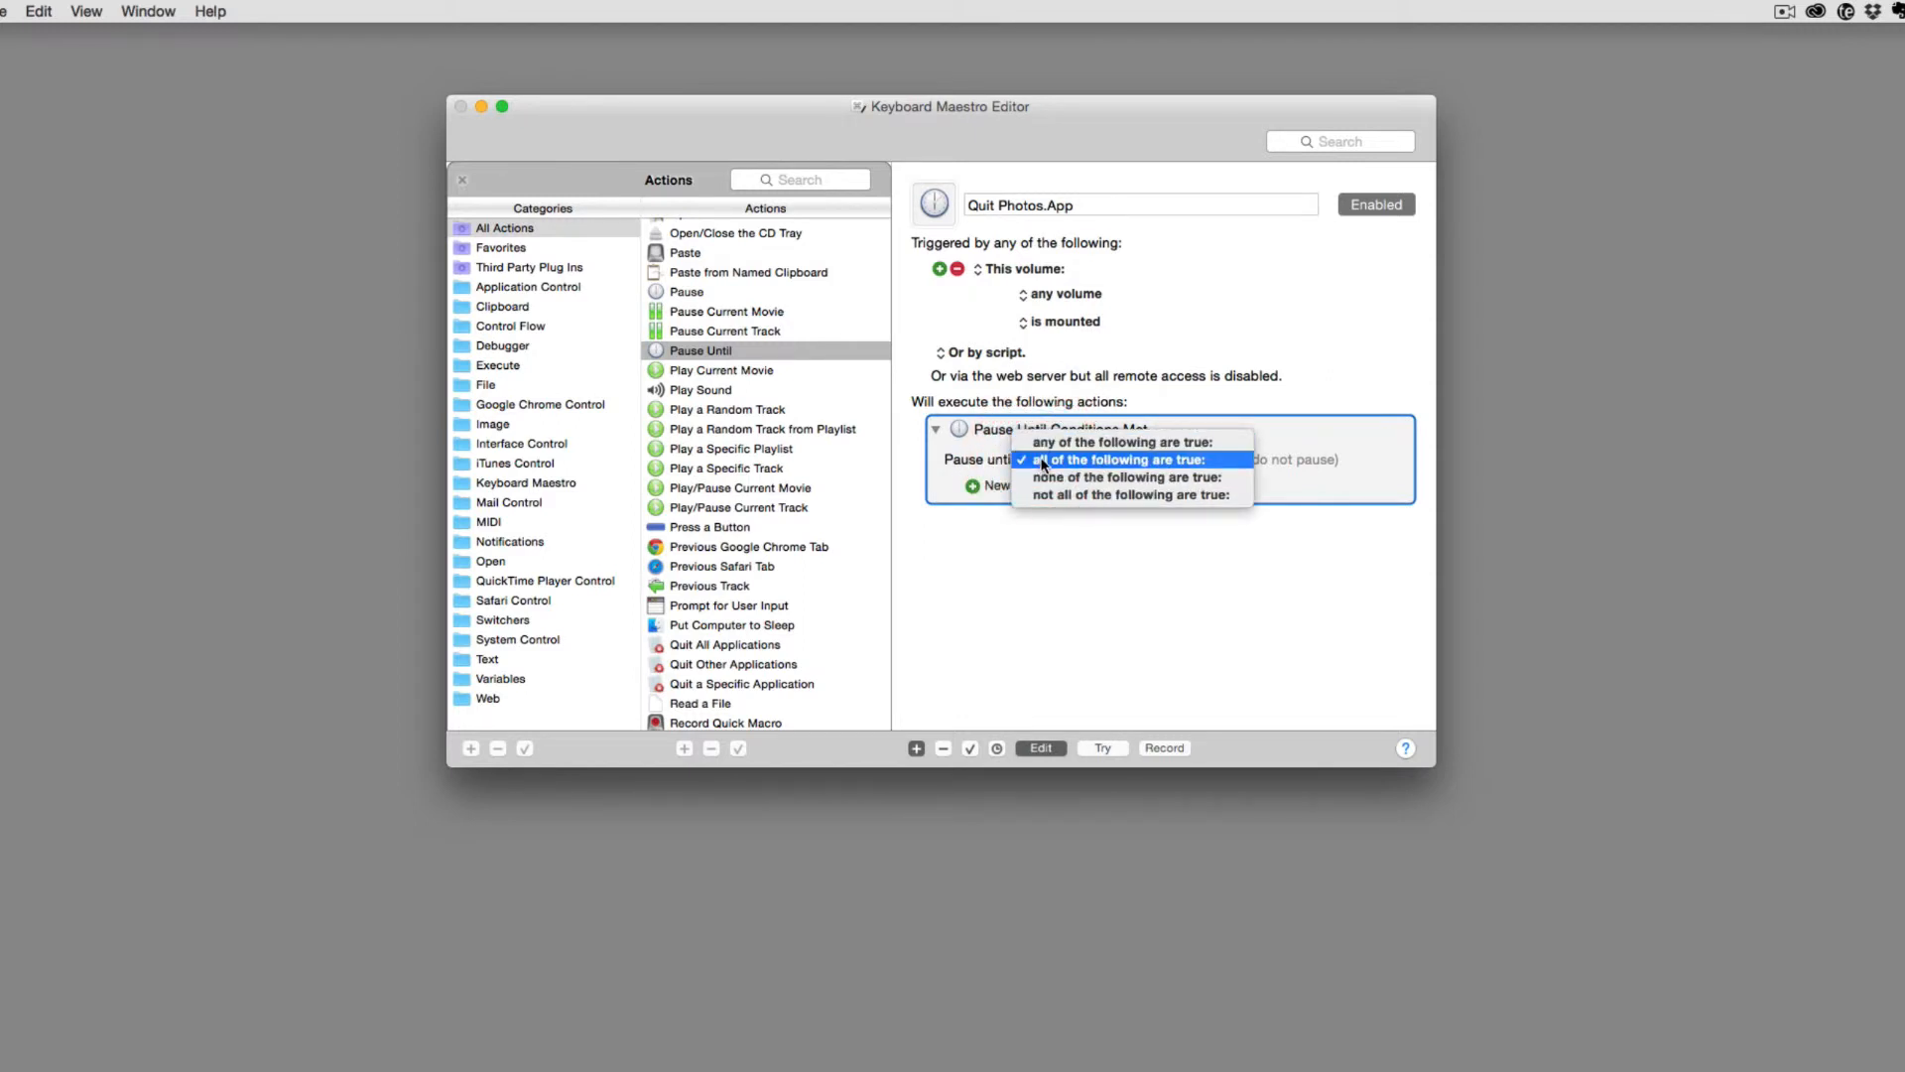
left_click(1043, 462)
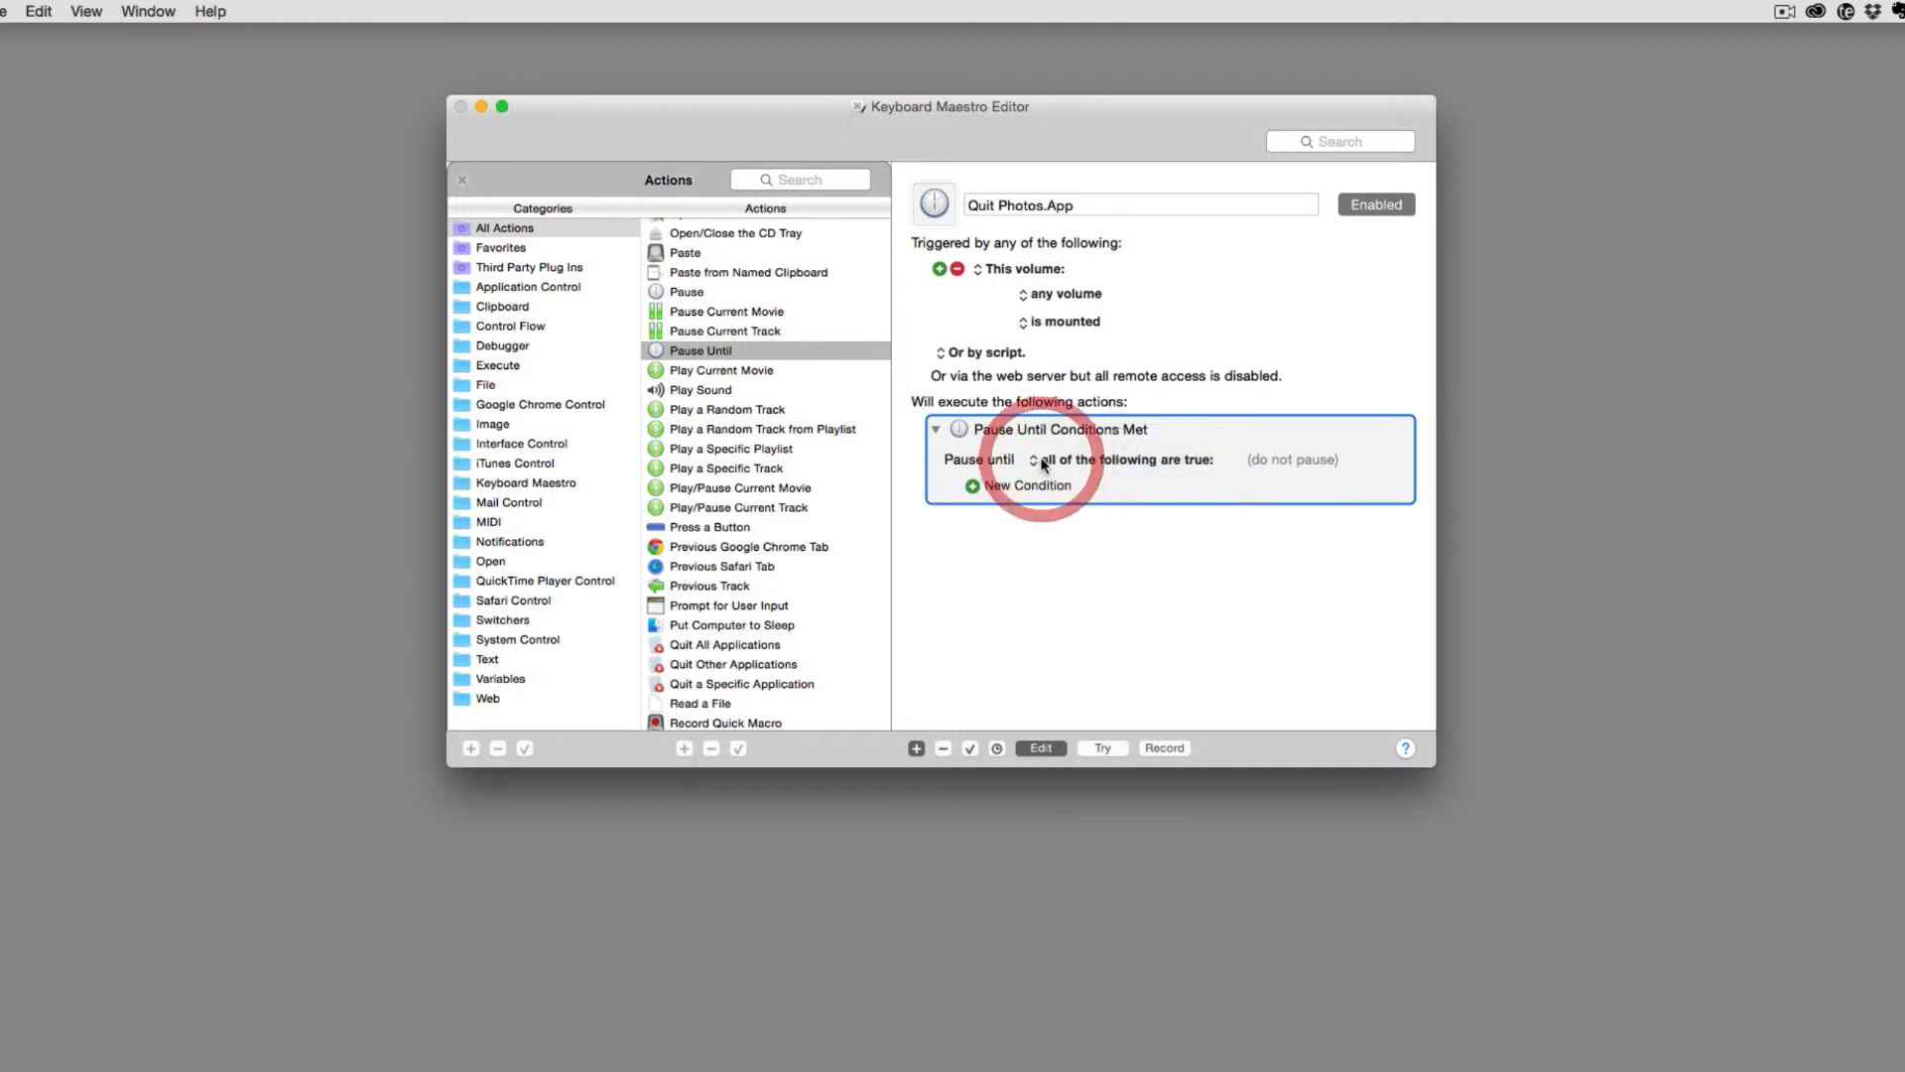
left_click(974, 487)
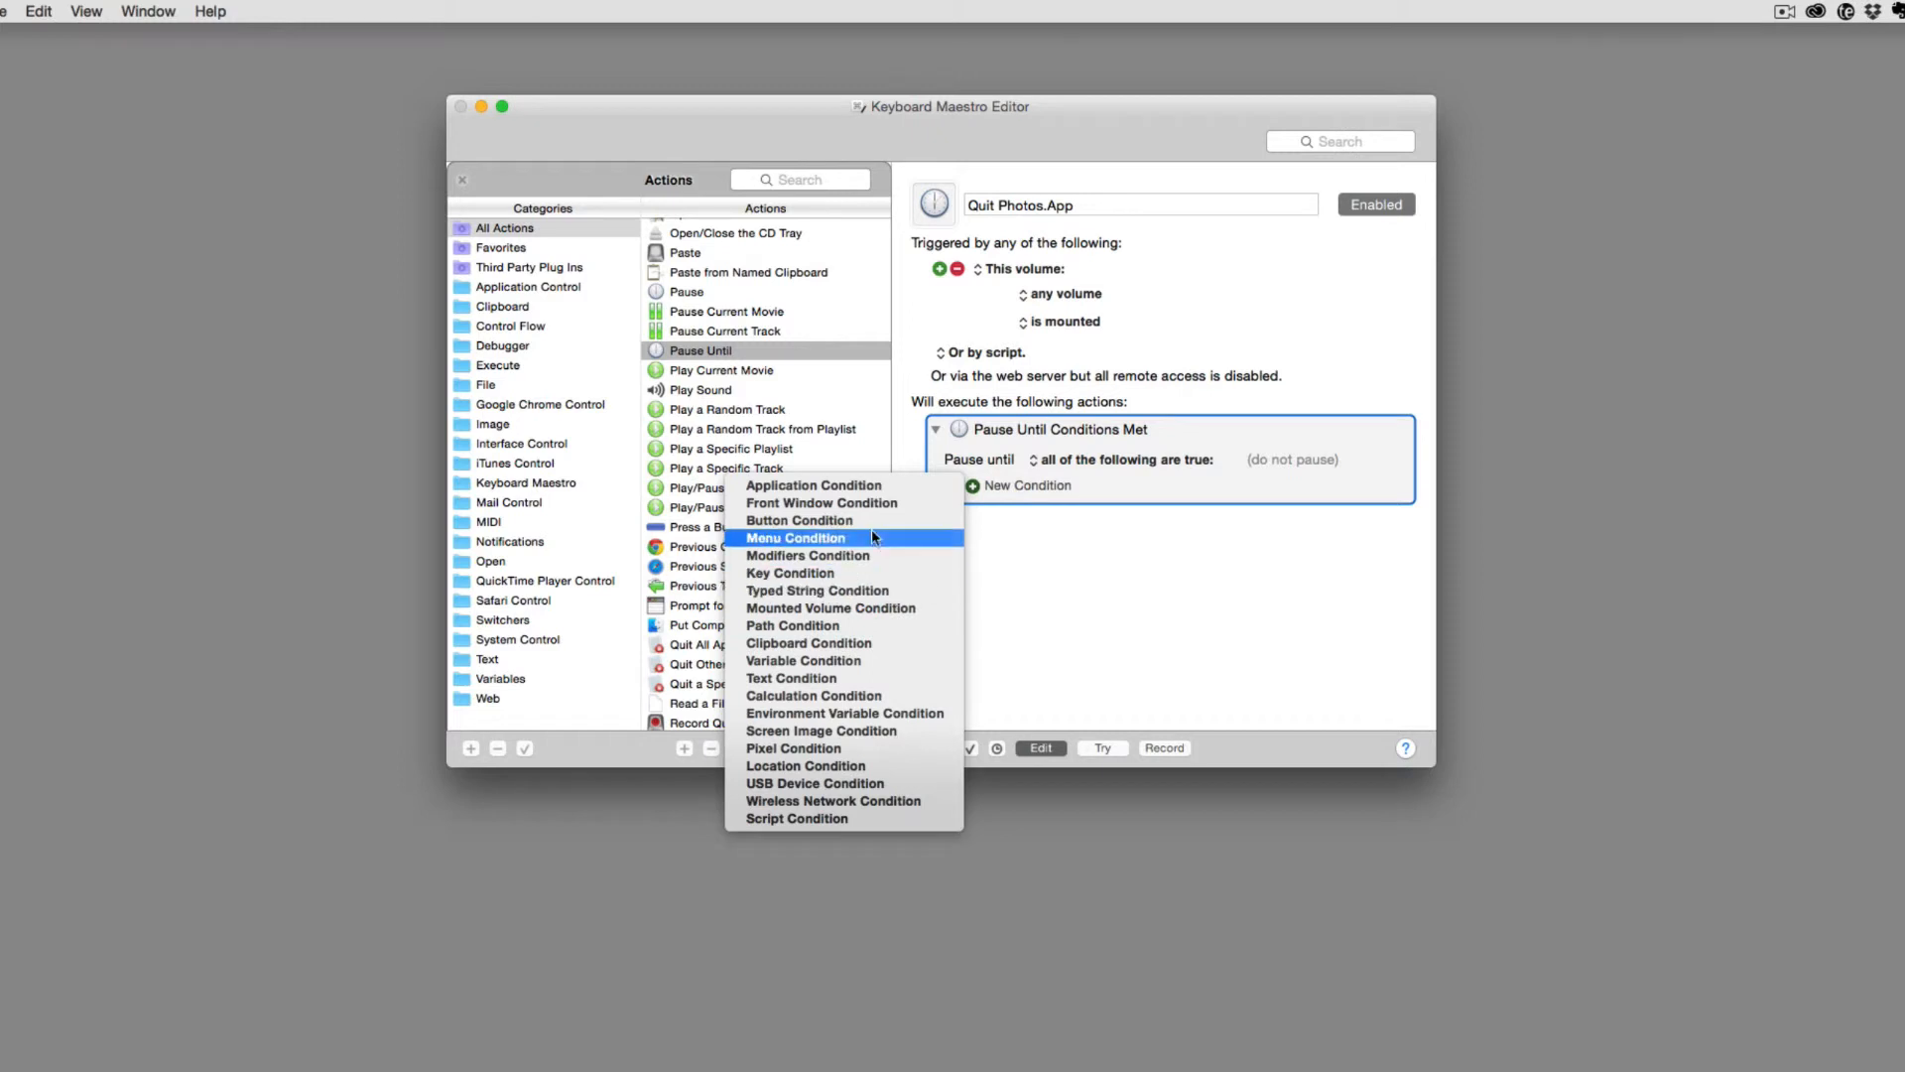
left_click(872, 486)
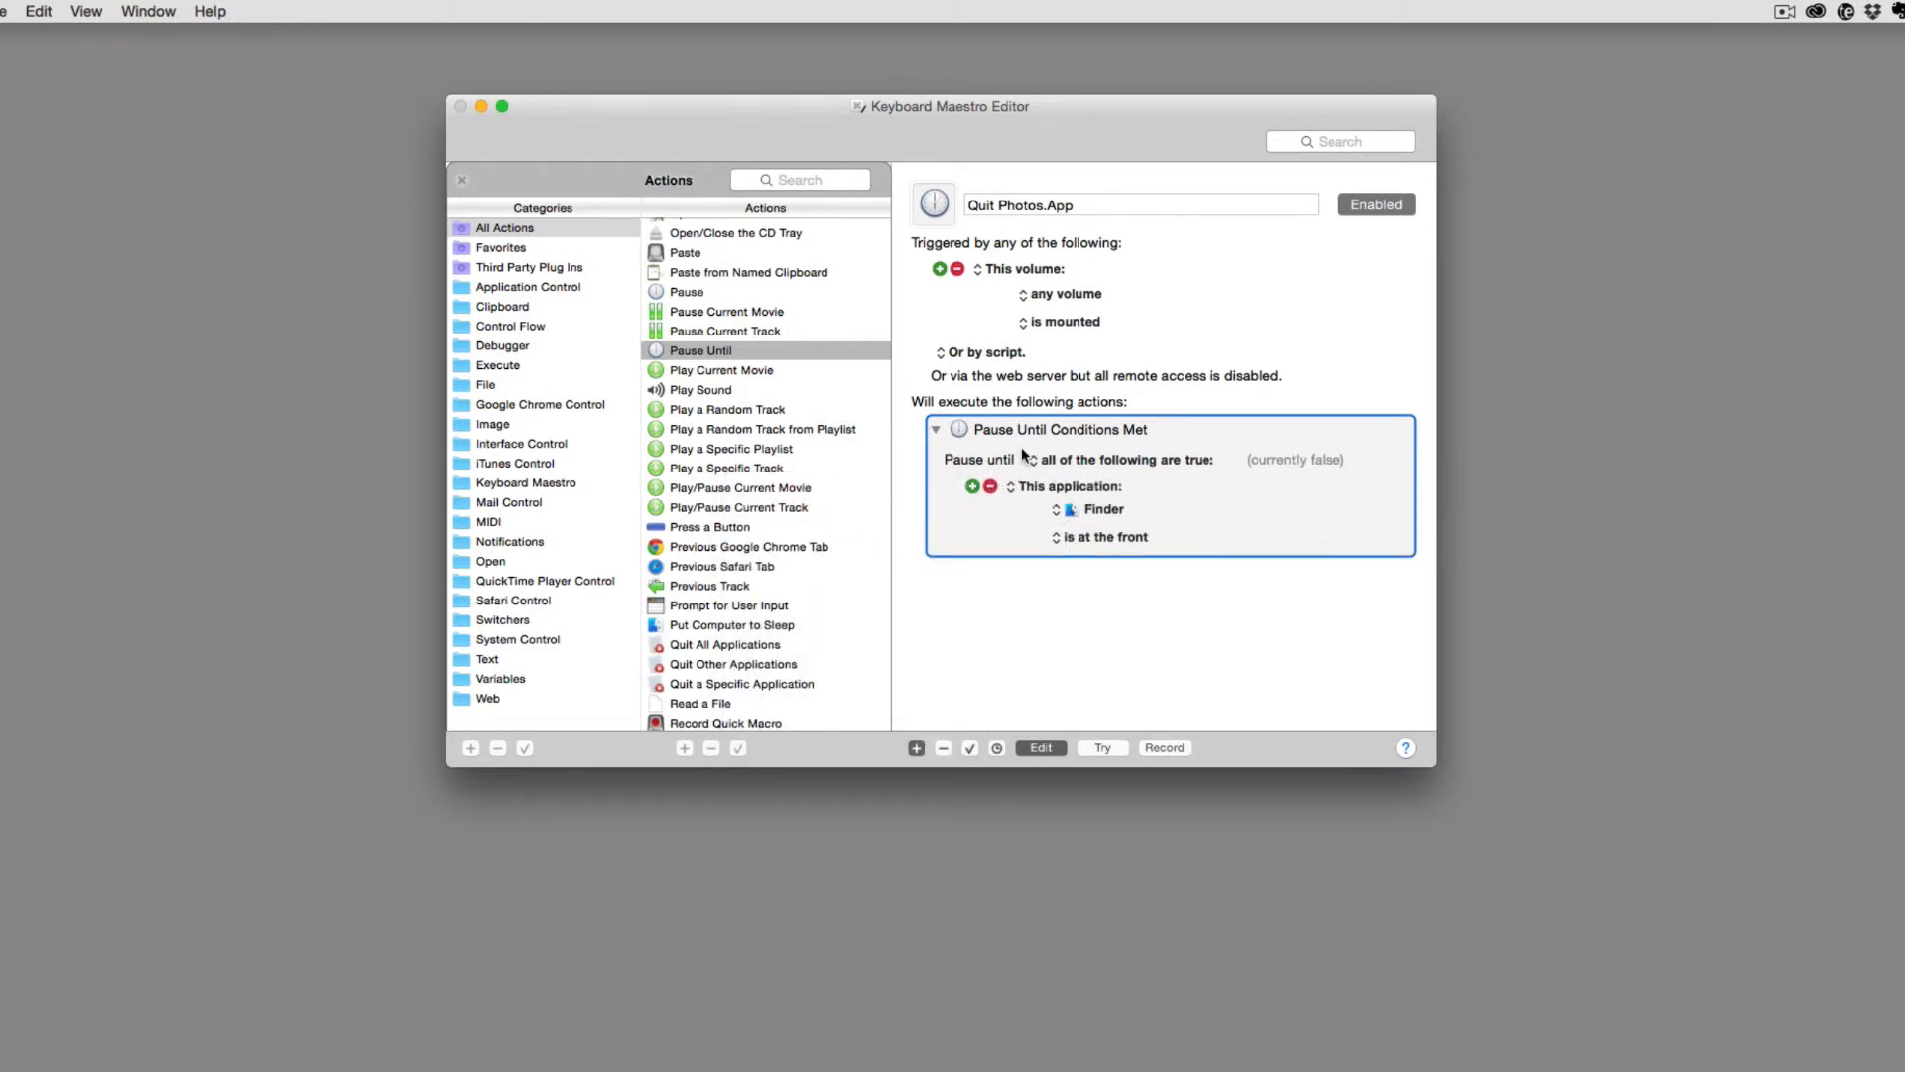
- Set the Pause Until application condition to Photos with the state "is running"
left_click(1061, 510)
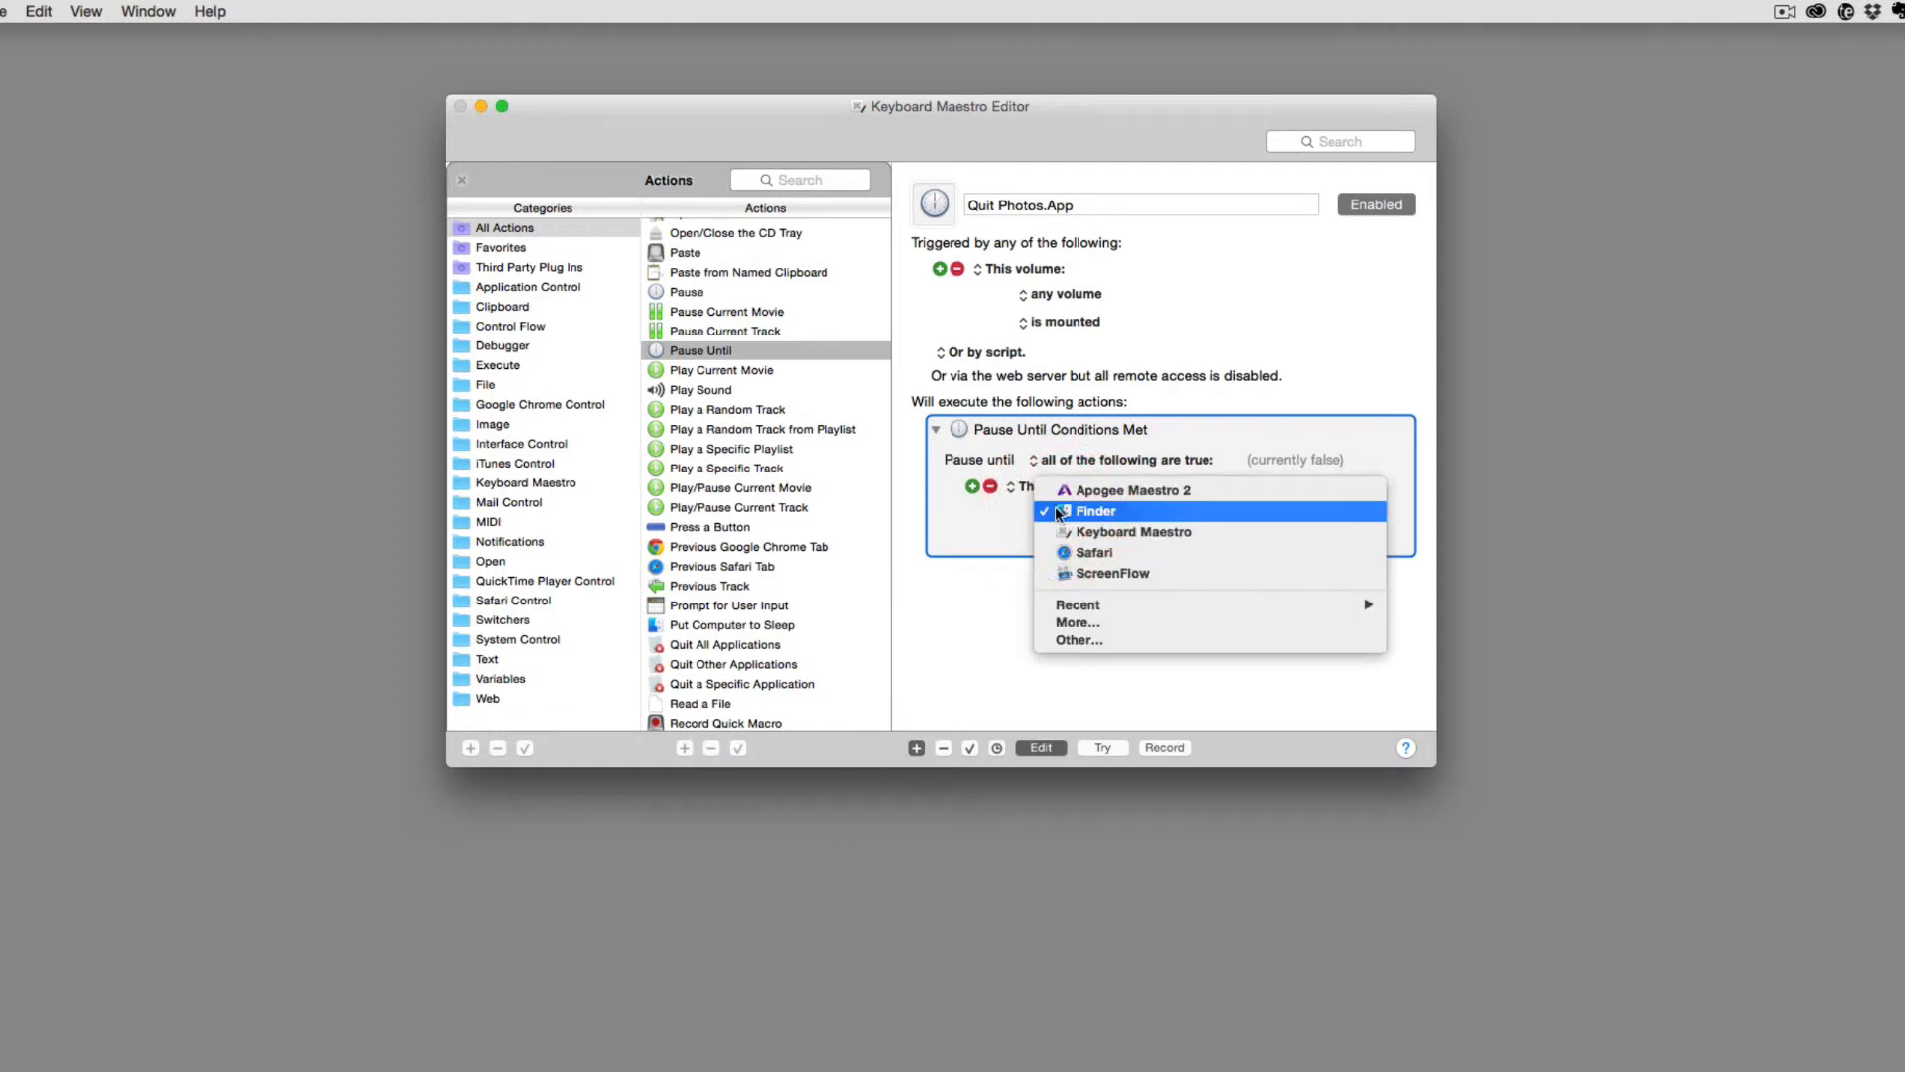
left_click(1073, 640)
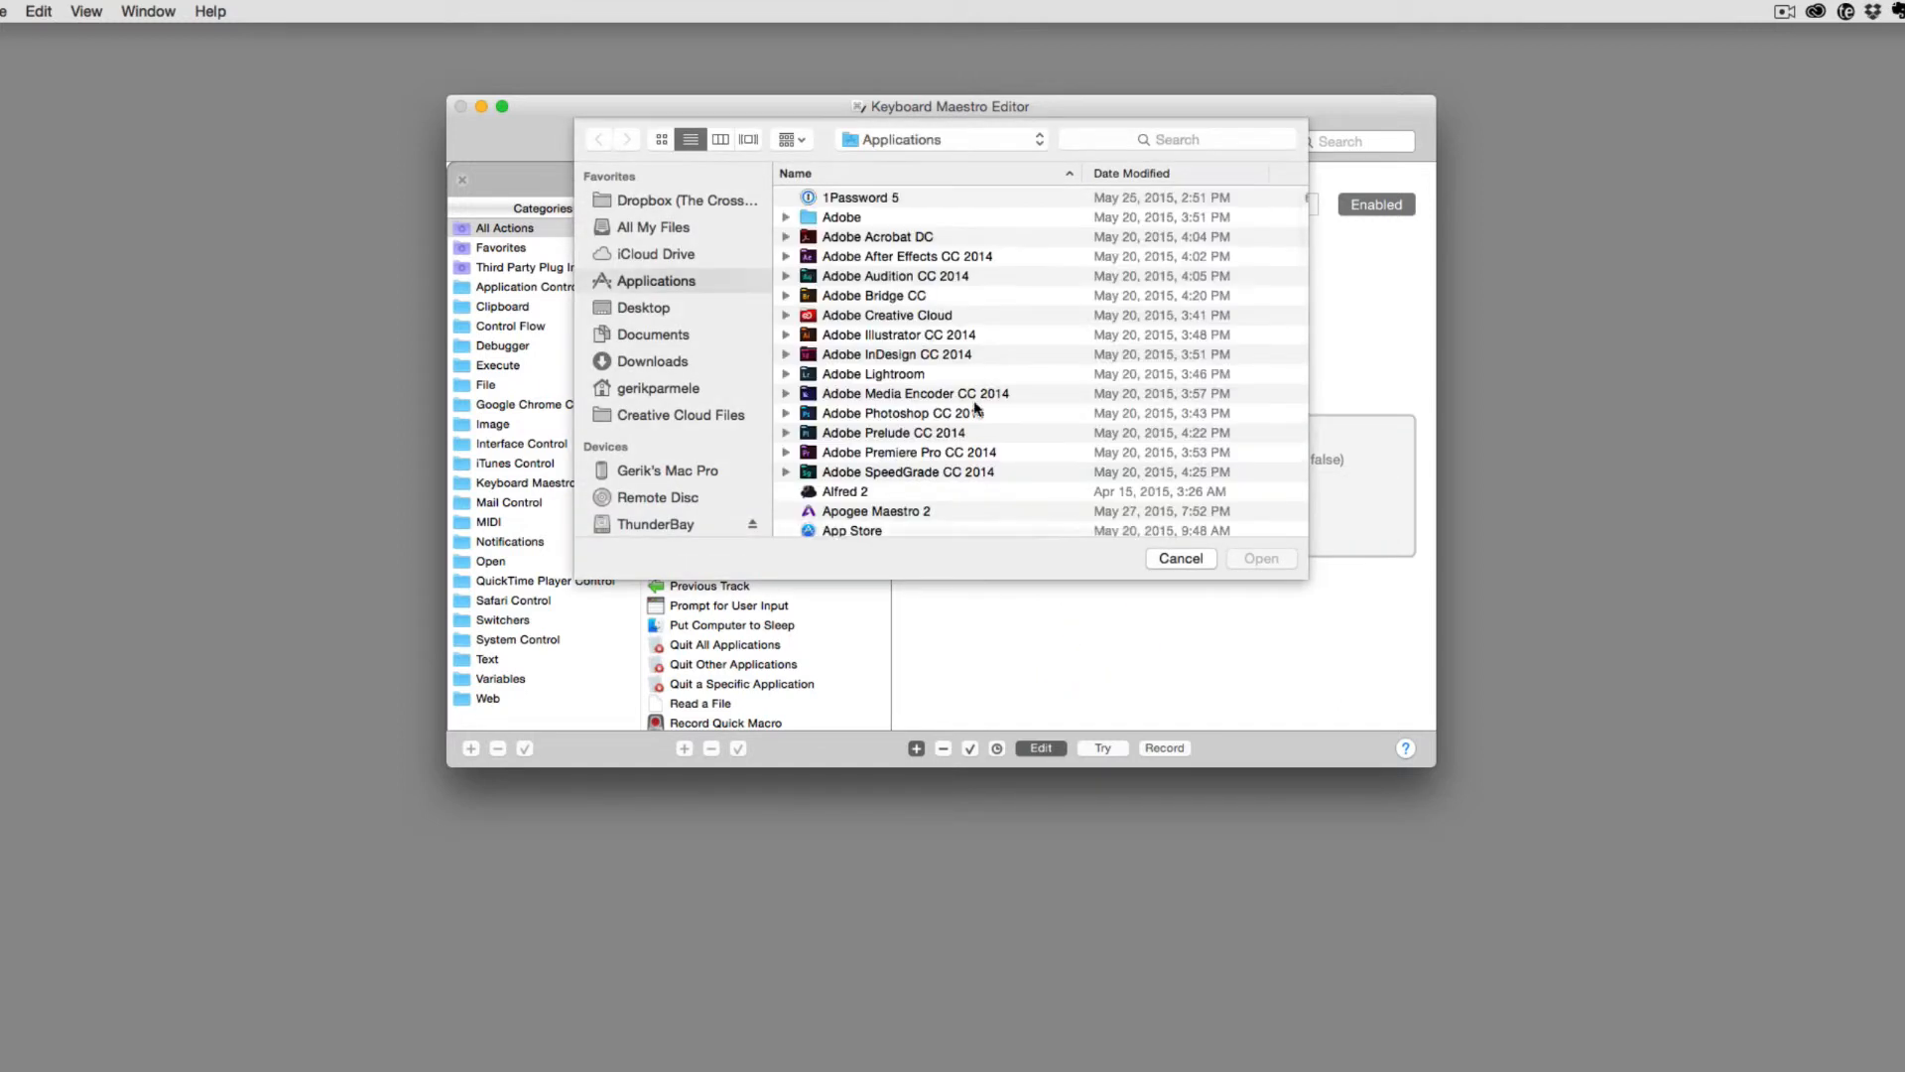
scroll(879, 337, "down", 5)
scroll(880, 339, "down", 8)
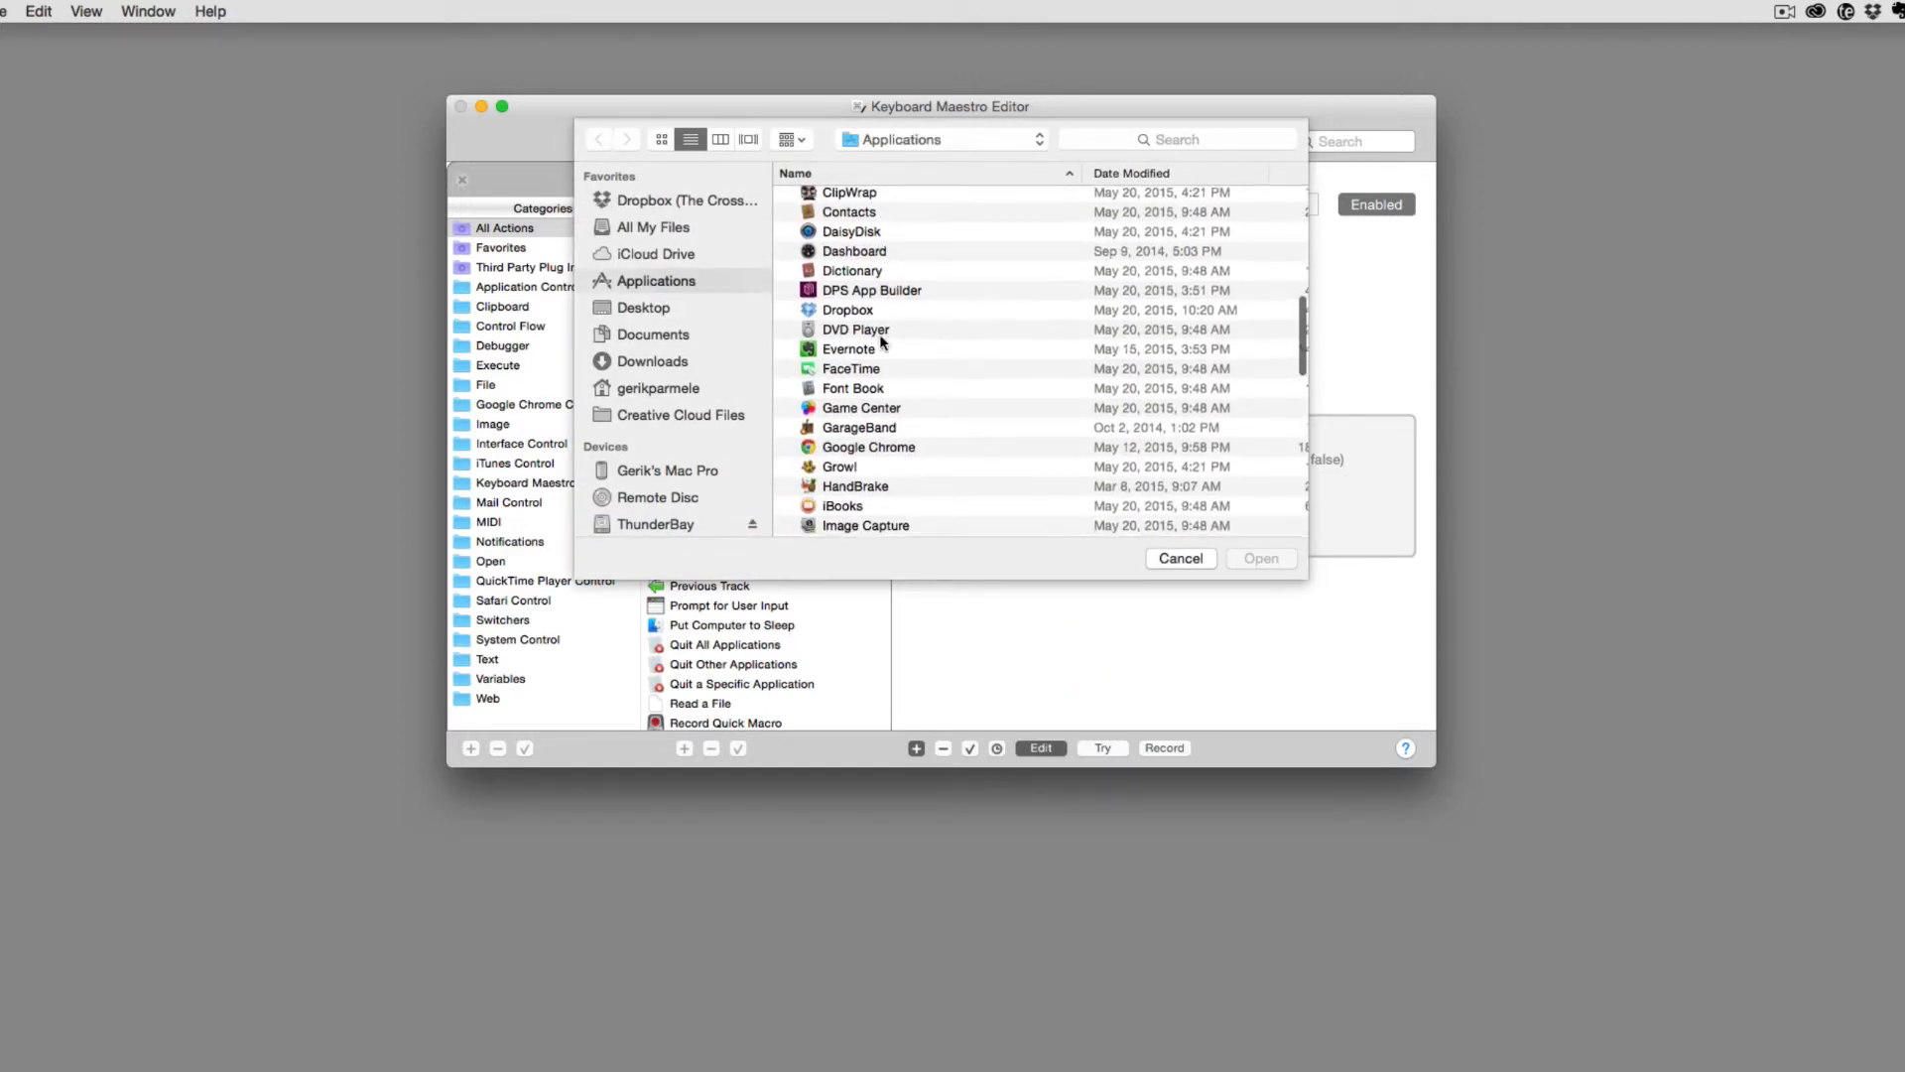
scroll(874, 409, "down", 2)
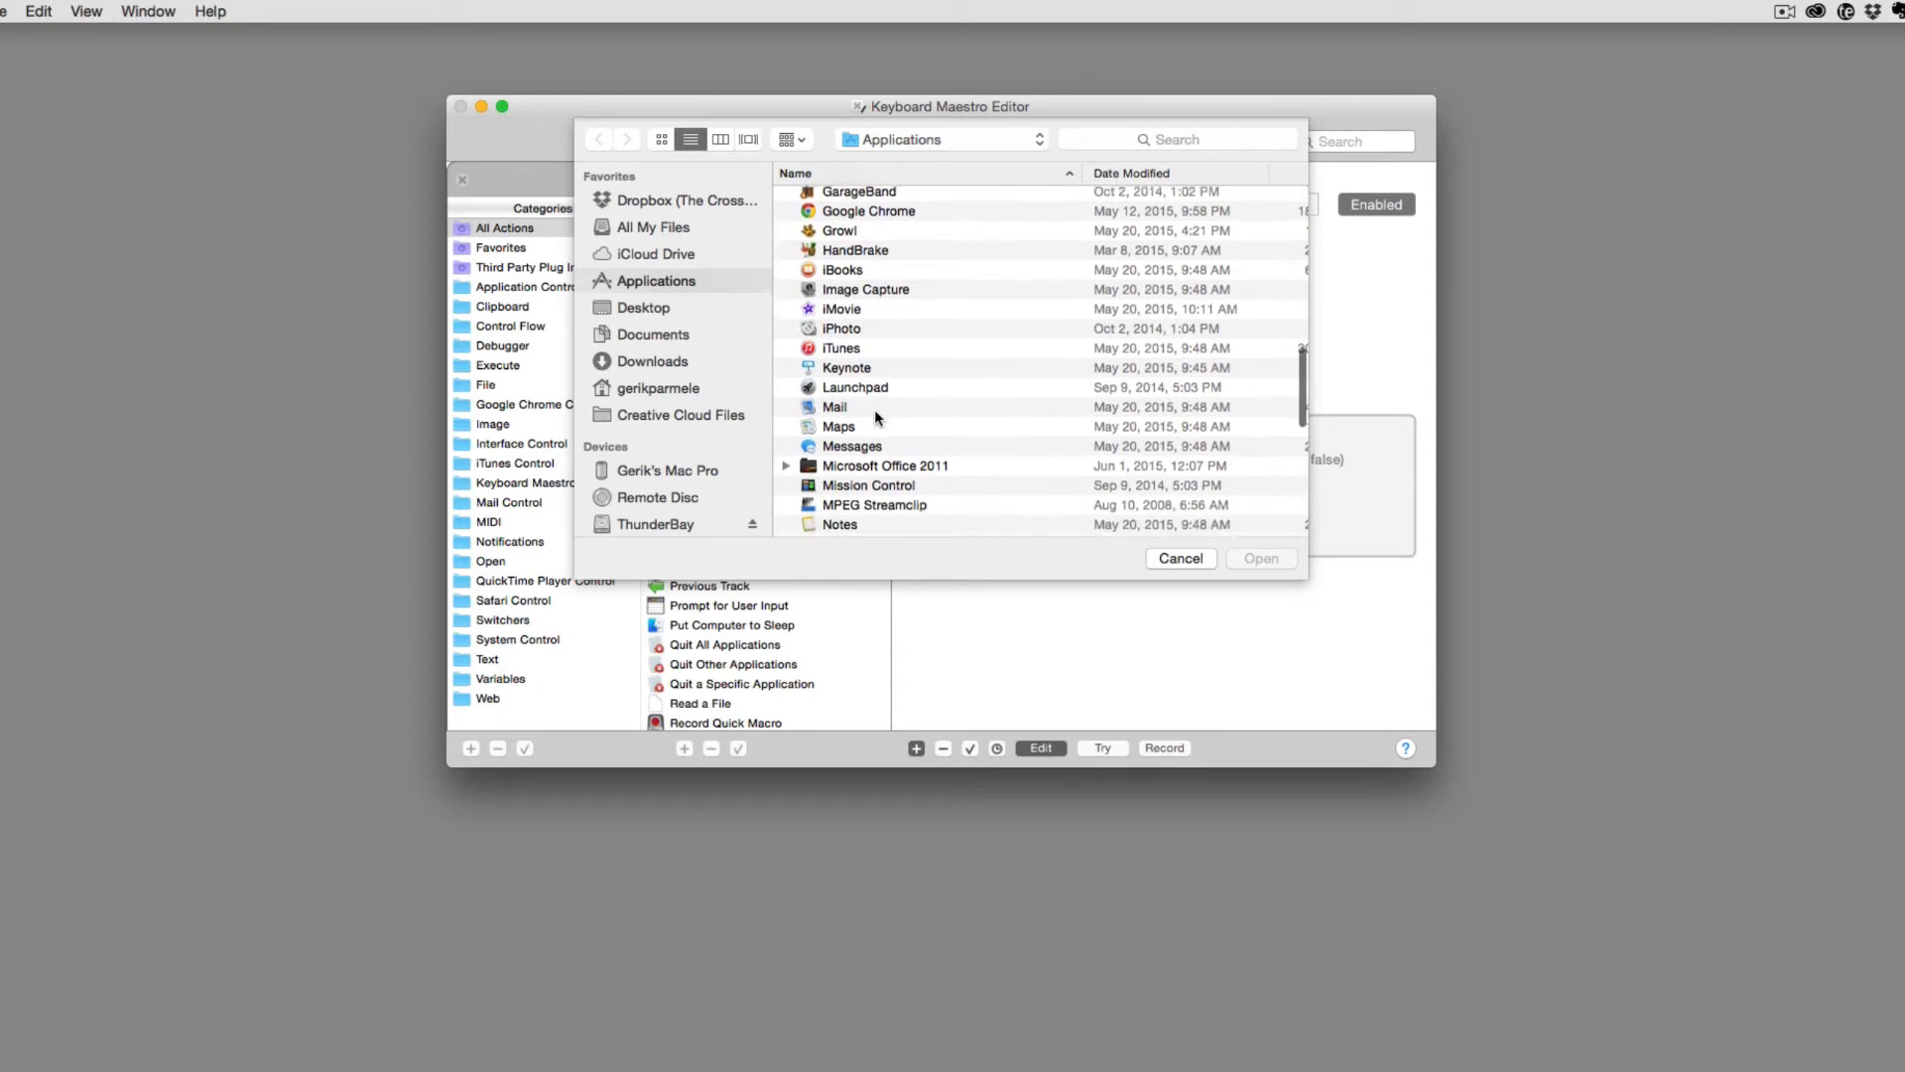
scroll(854, 377, "down", 3)
scroll(855, 378, "down", 3)
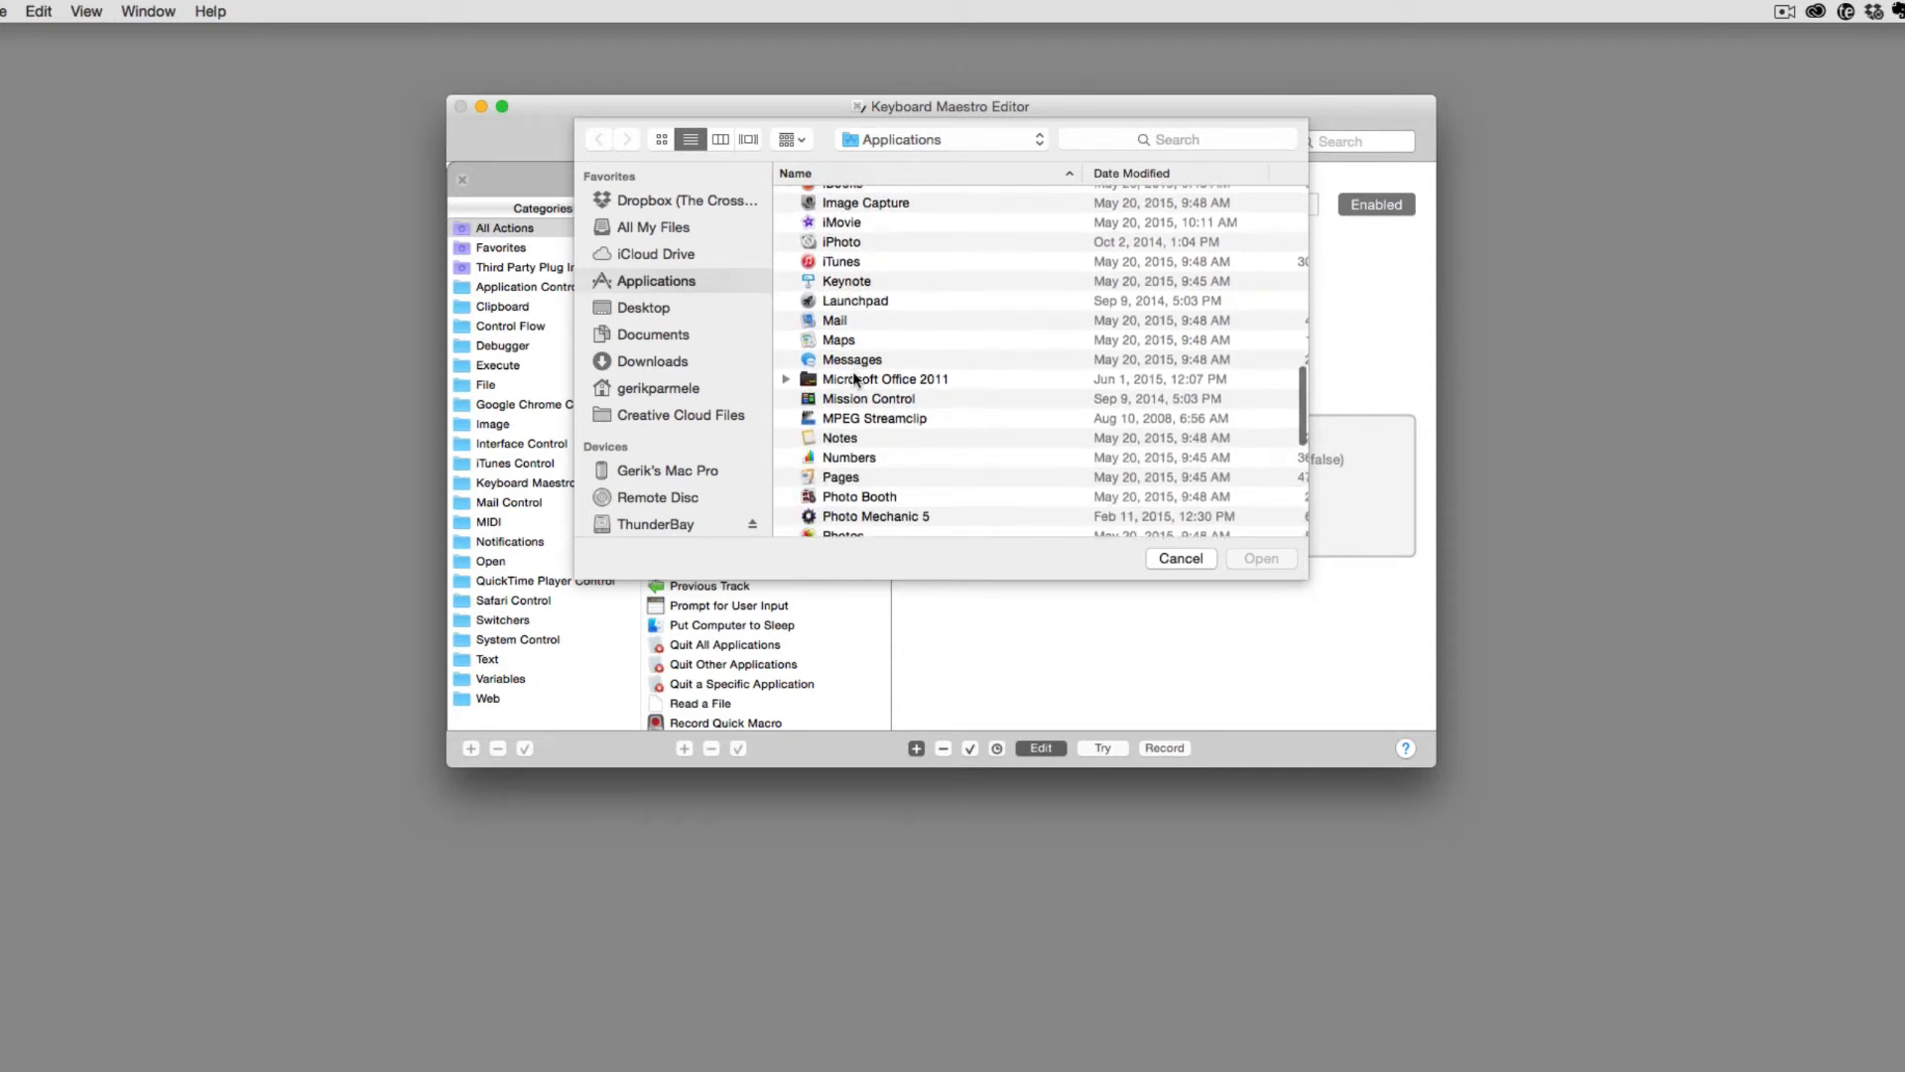
left_click(853, 444)
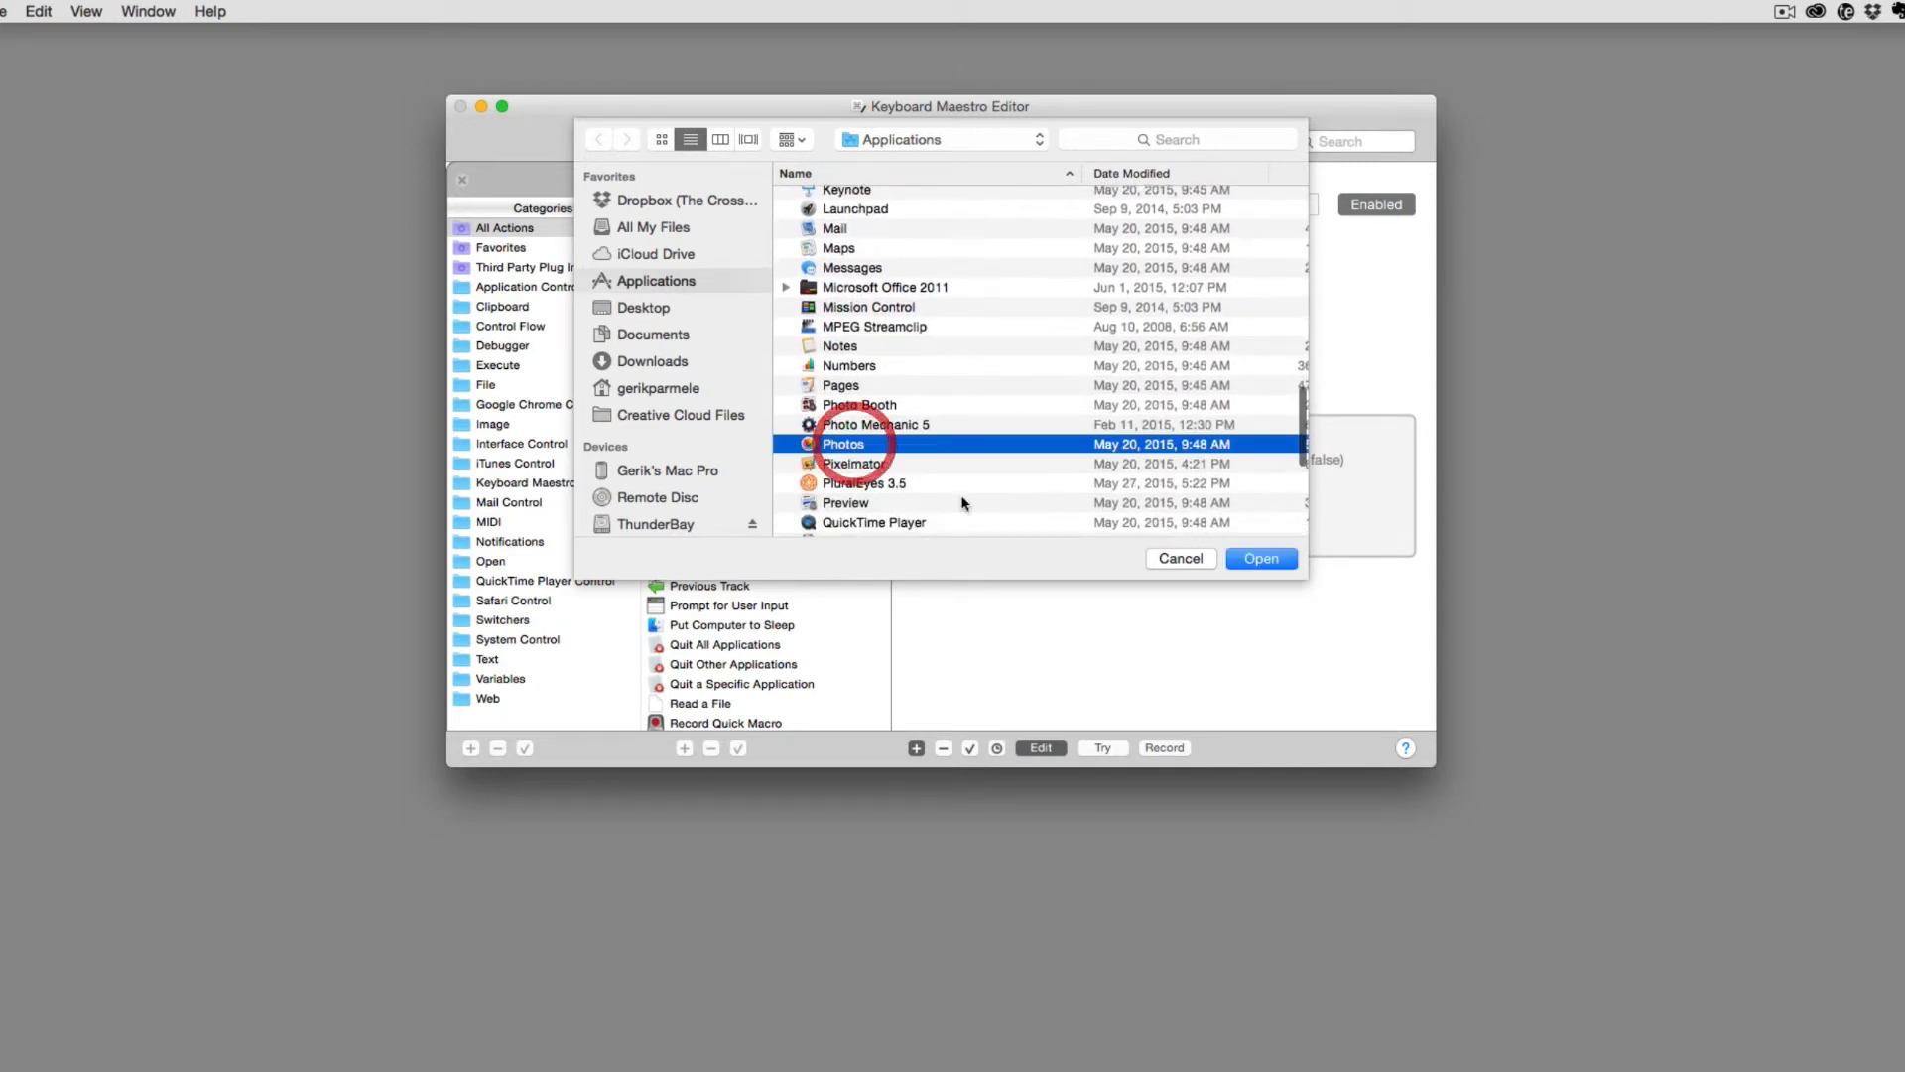
left_click(1261, 557)
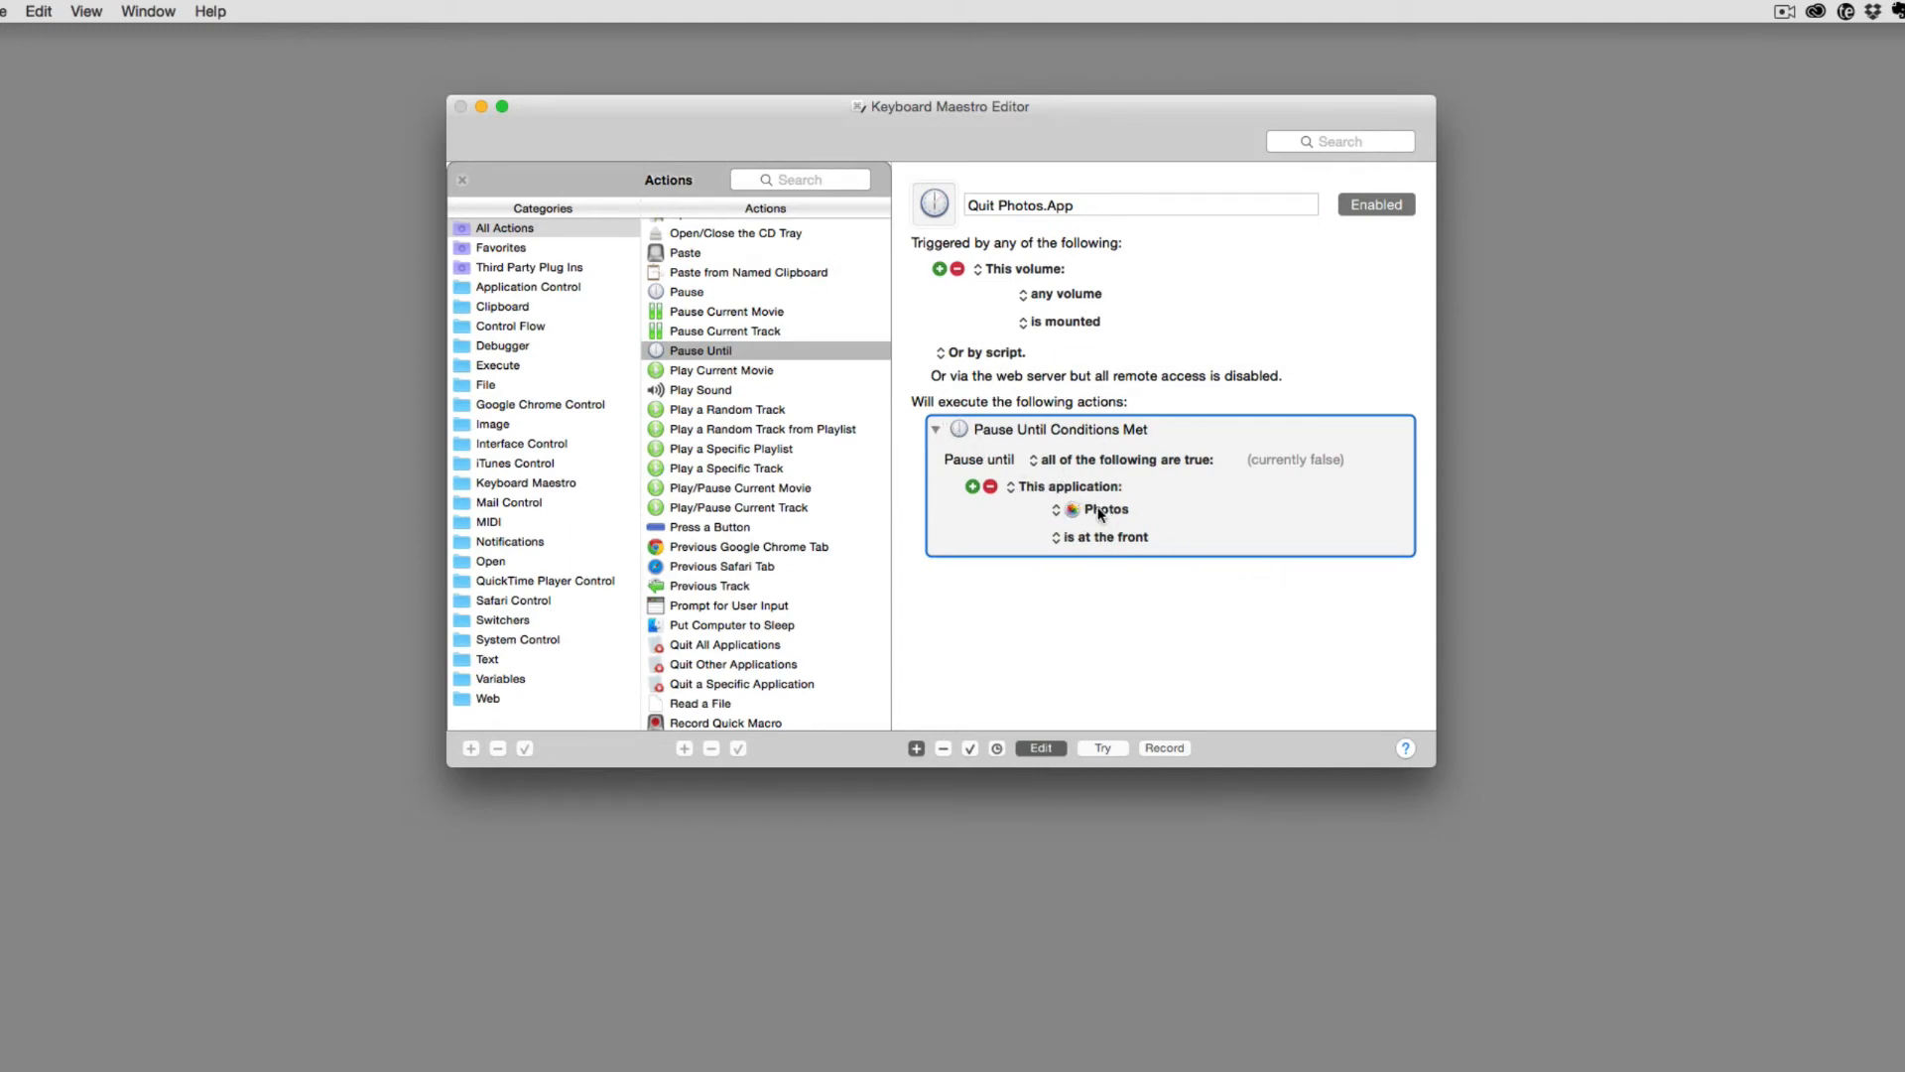
left_click(1088, 539)
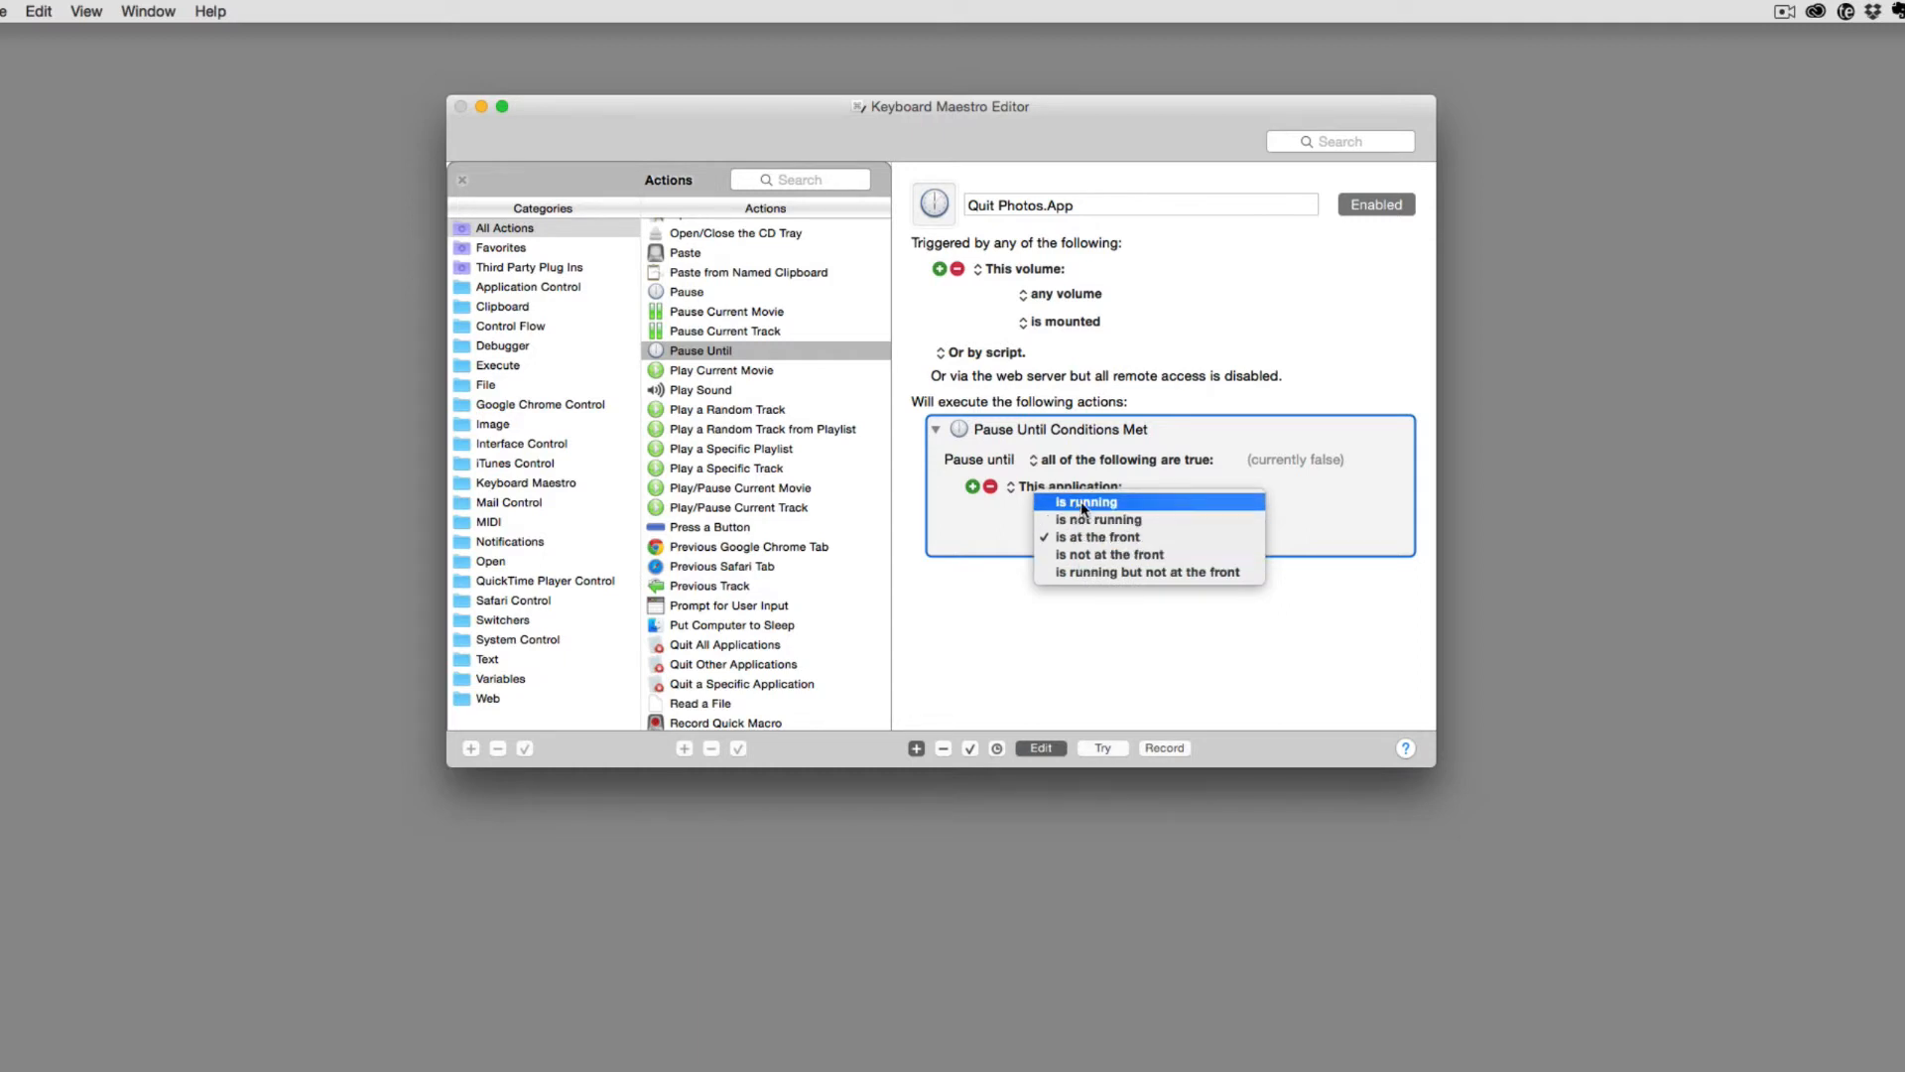
left_click(1083, 506)
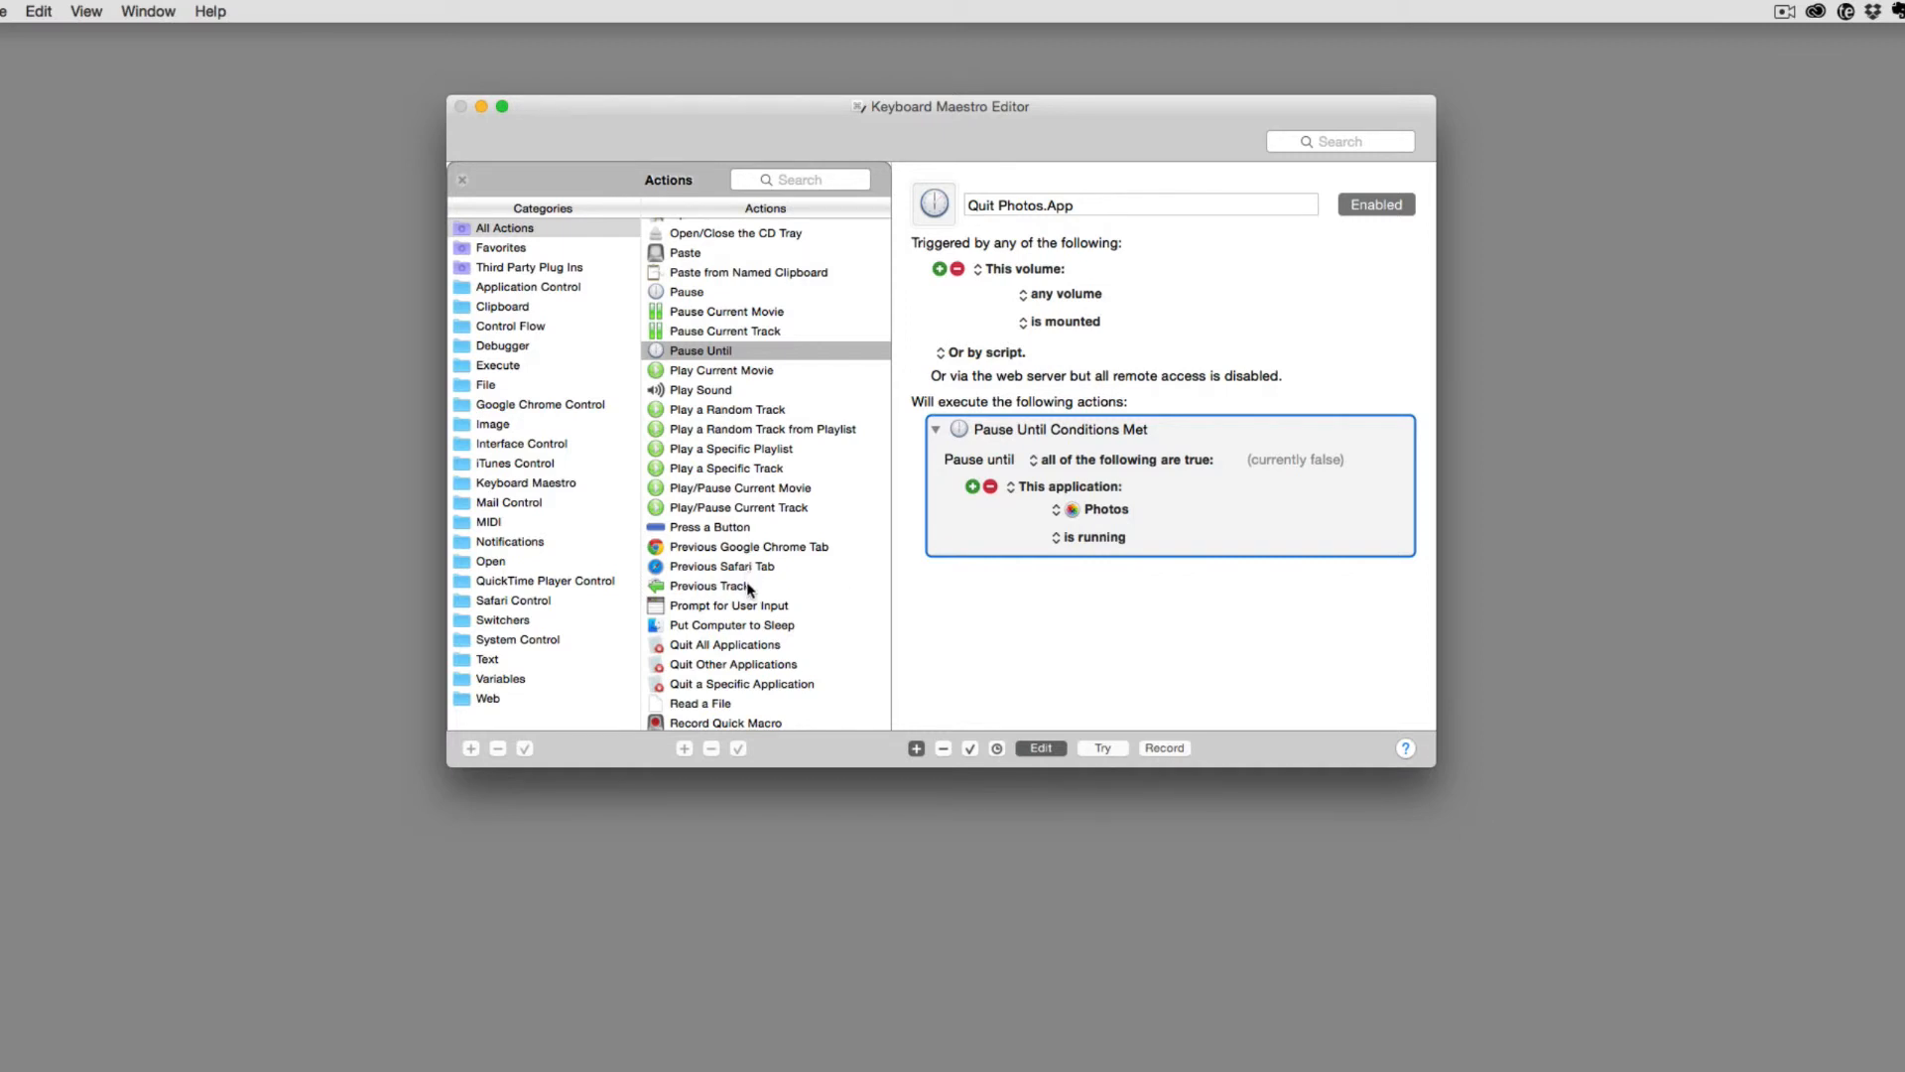
- Add a Quit a Specific Application action to the macro below the Pause Until action
scroll(749, 589, "down", 5)
scroll(749, 588, "down", 3)
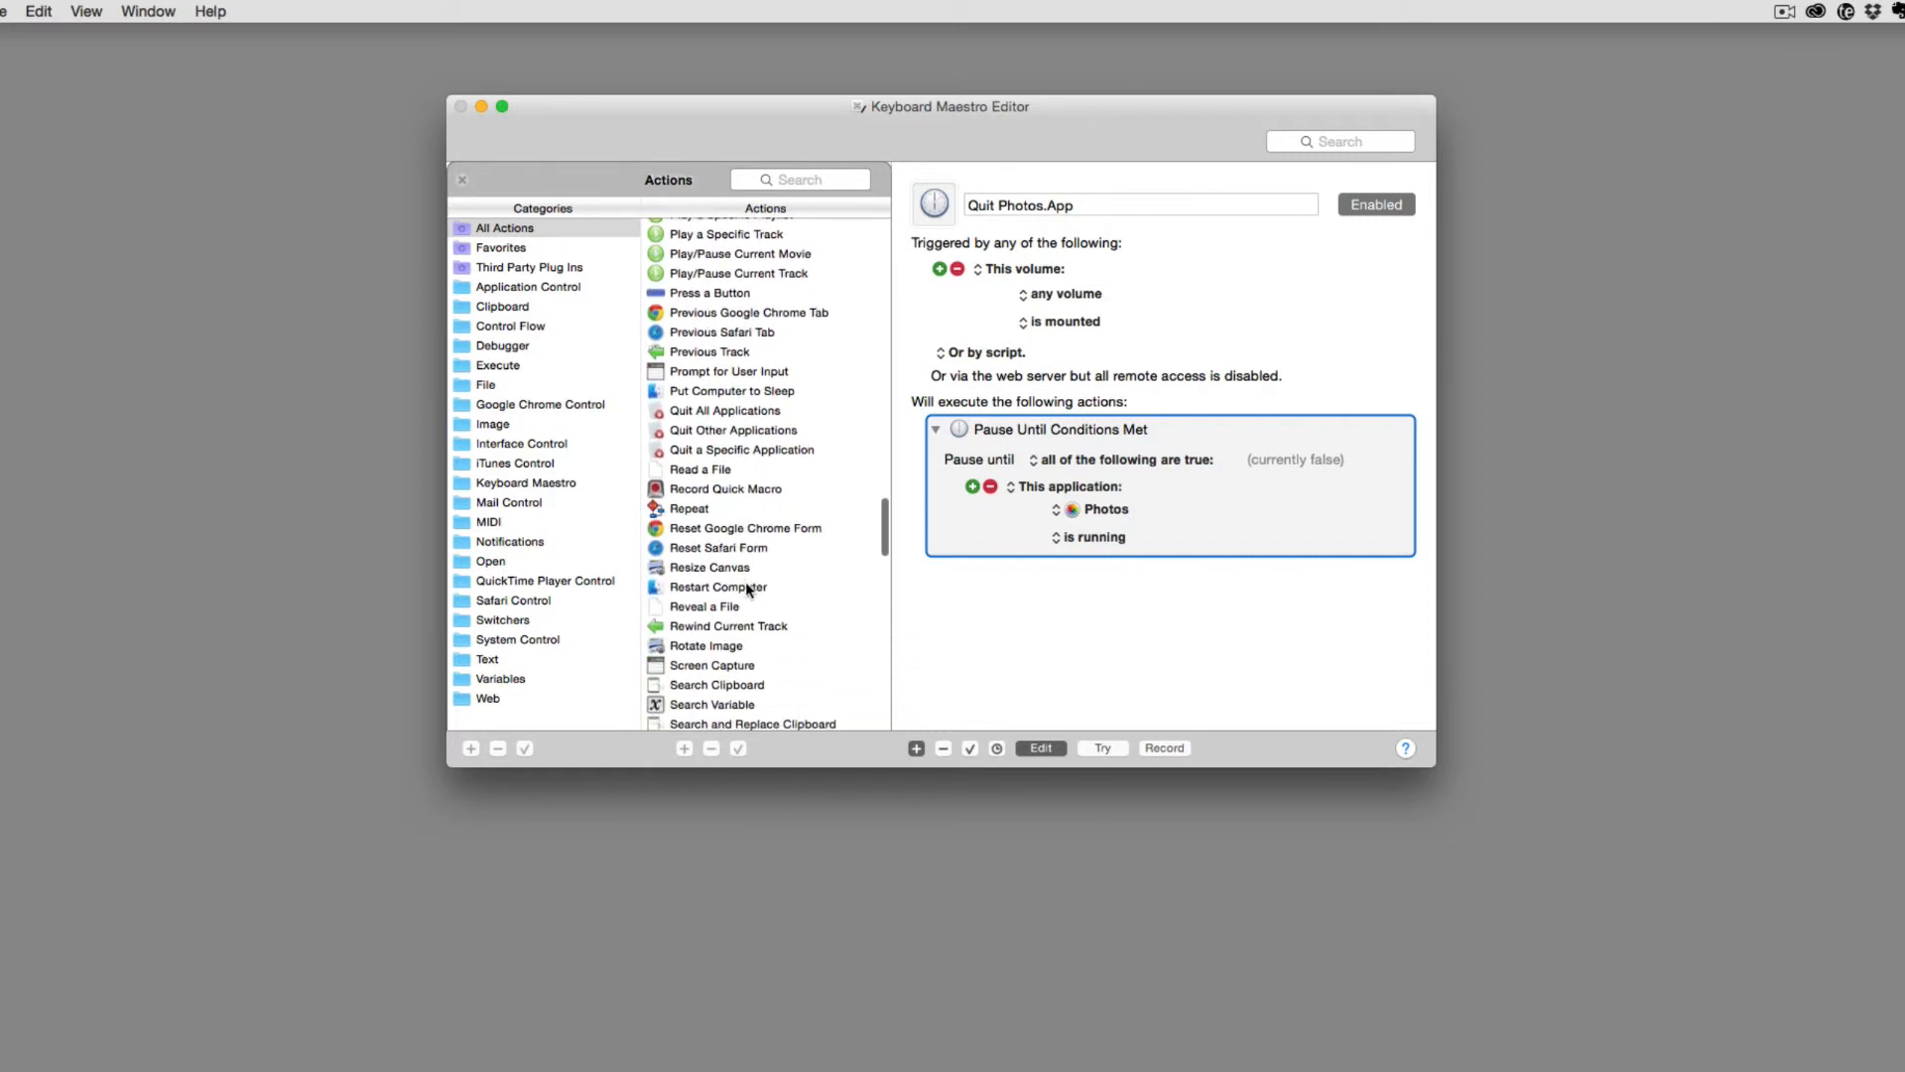
left_click(723, 453)
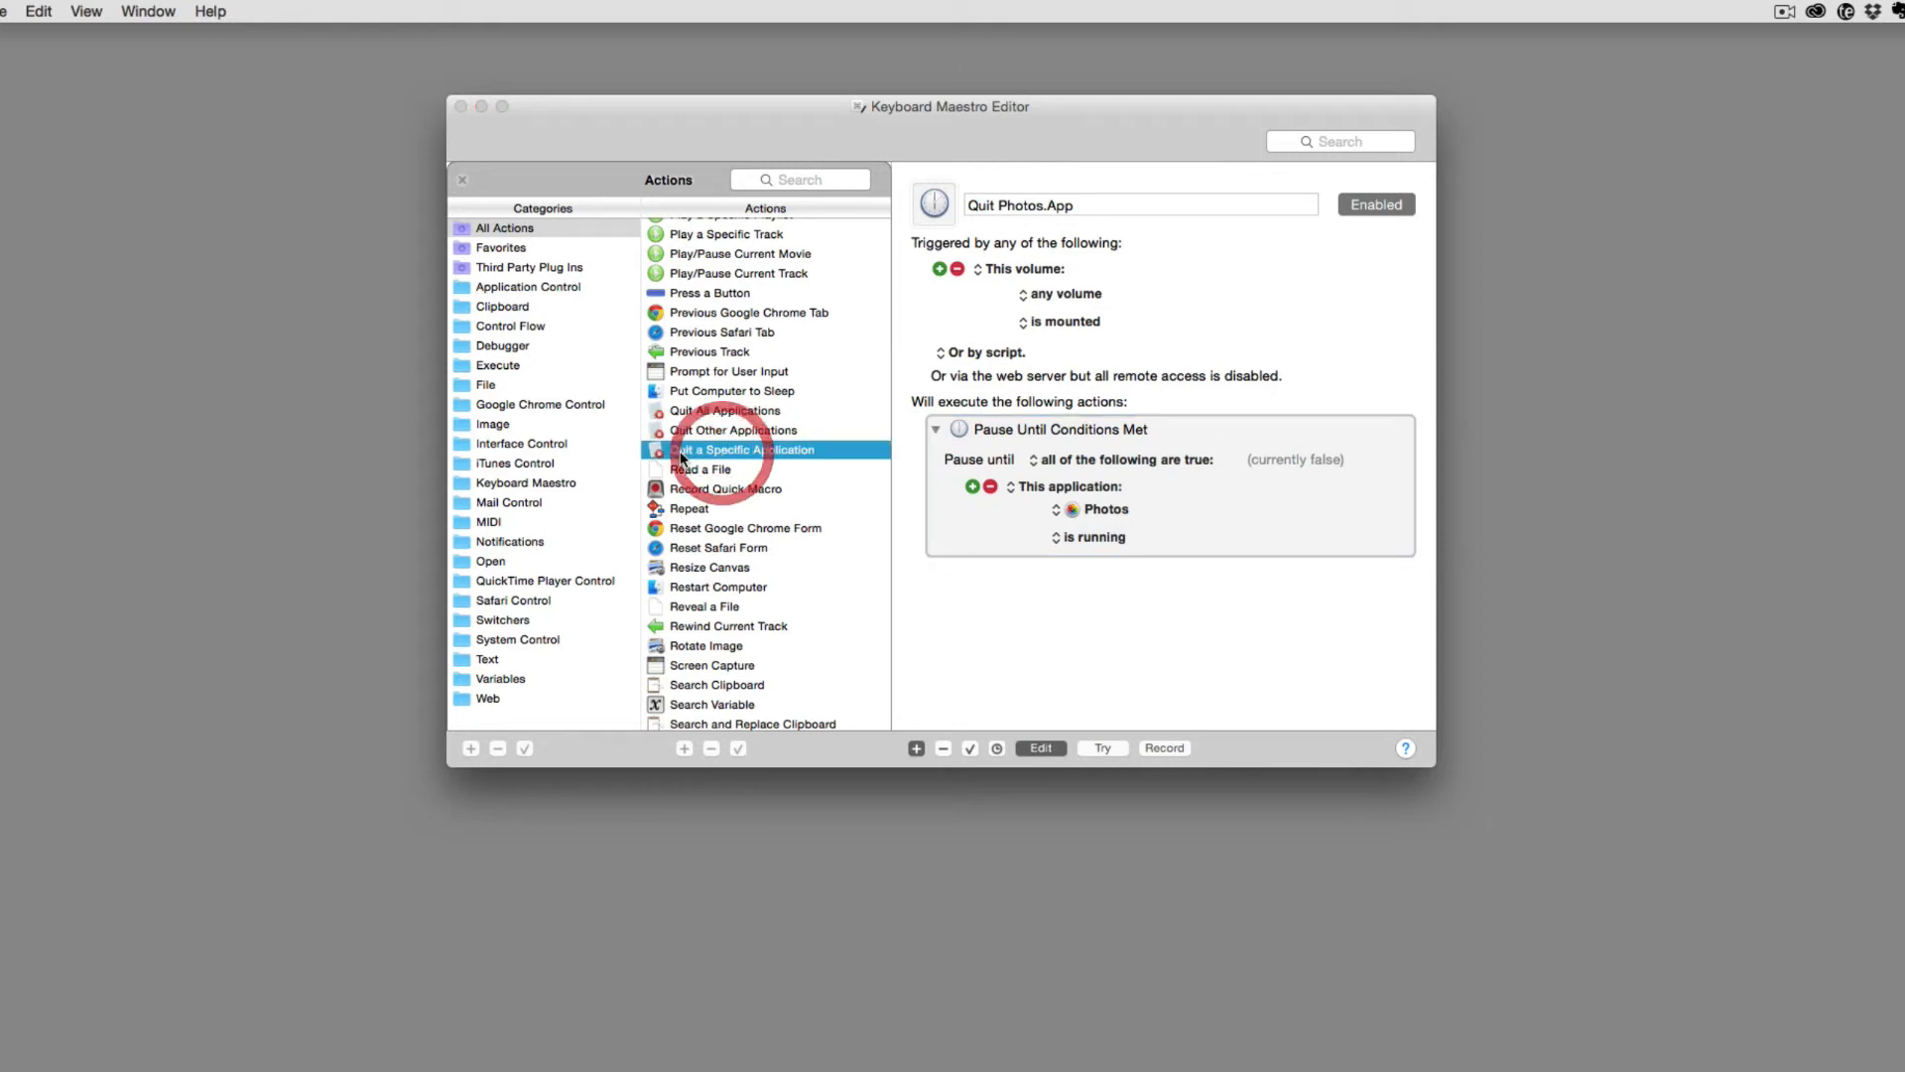
left_click_drag(680, 457, 1038, 610)
left_click_drag(659, 447, 992, 561)
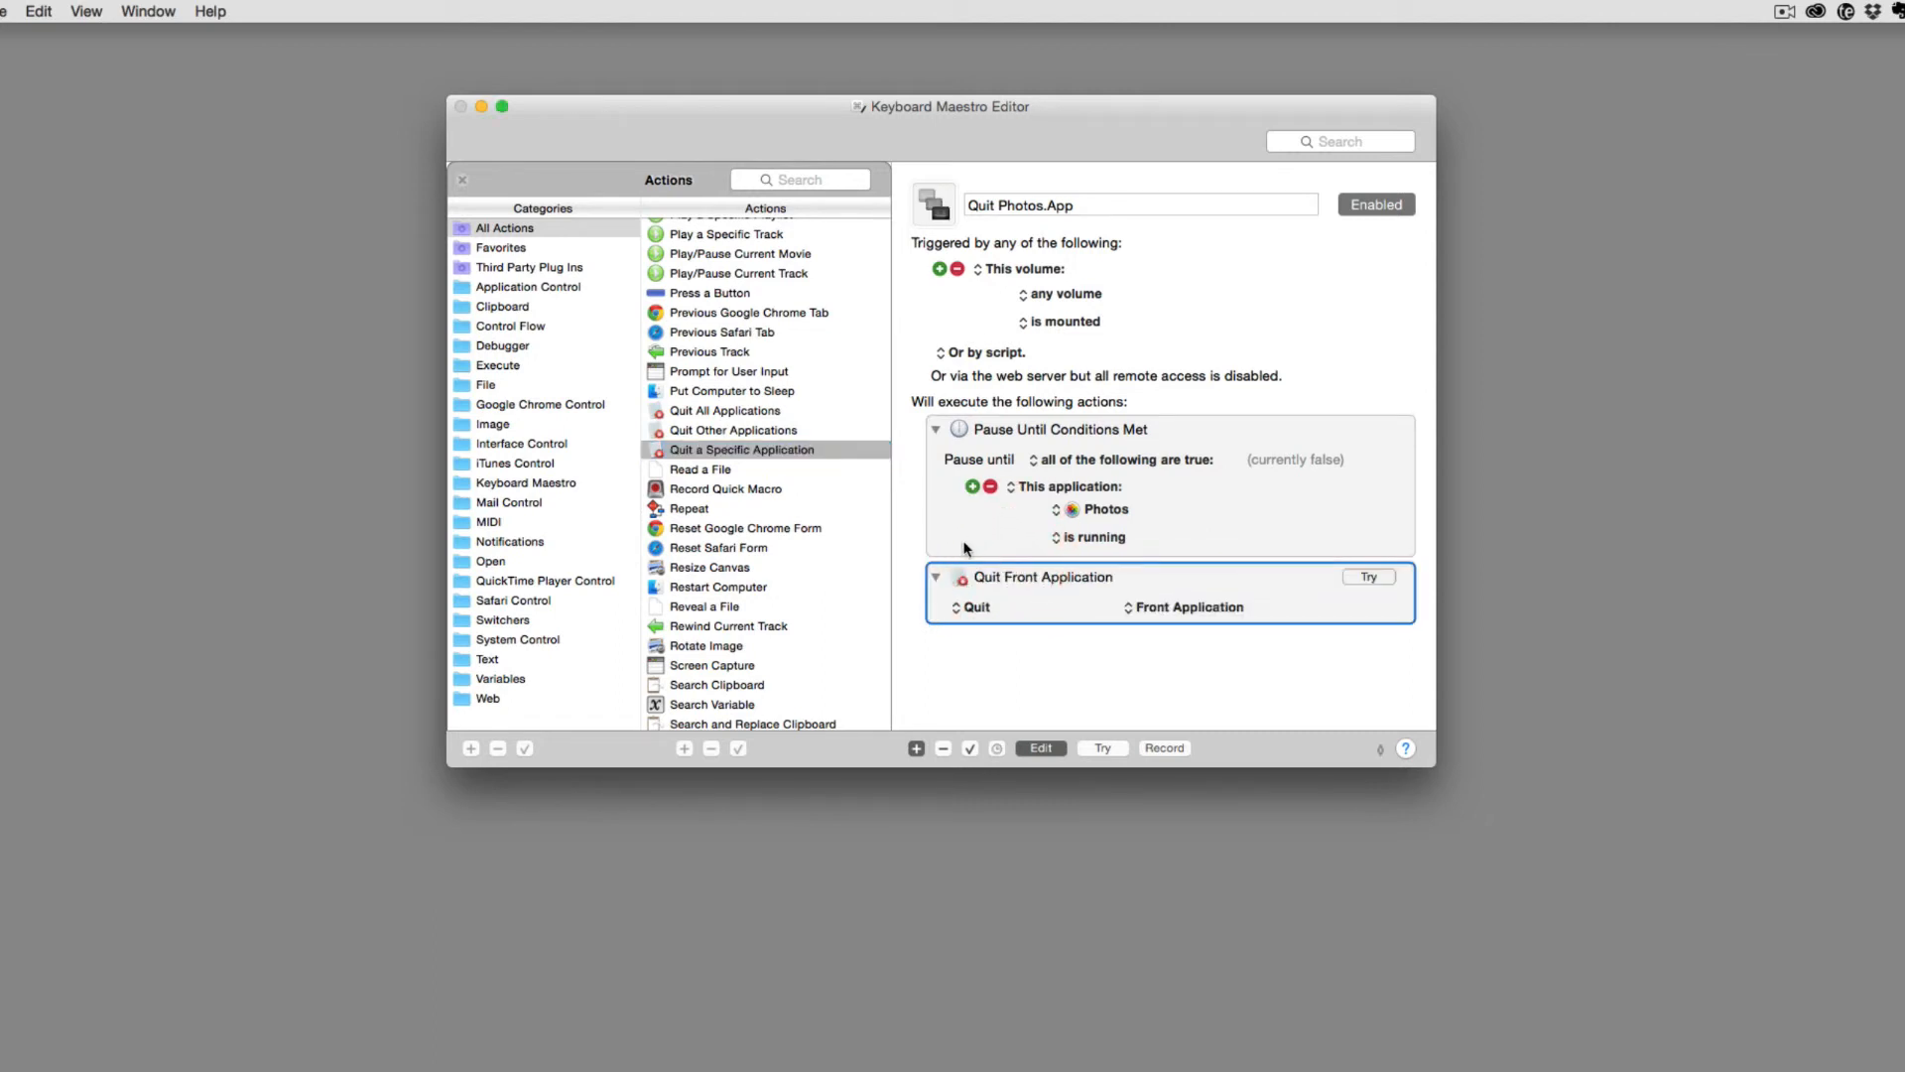
- Set the quit action's target application to Photos from the Applications folder
left_click(1129, 608)
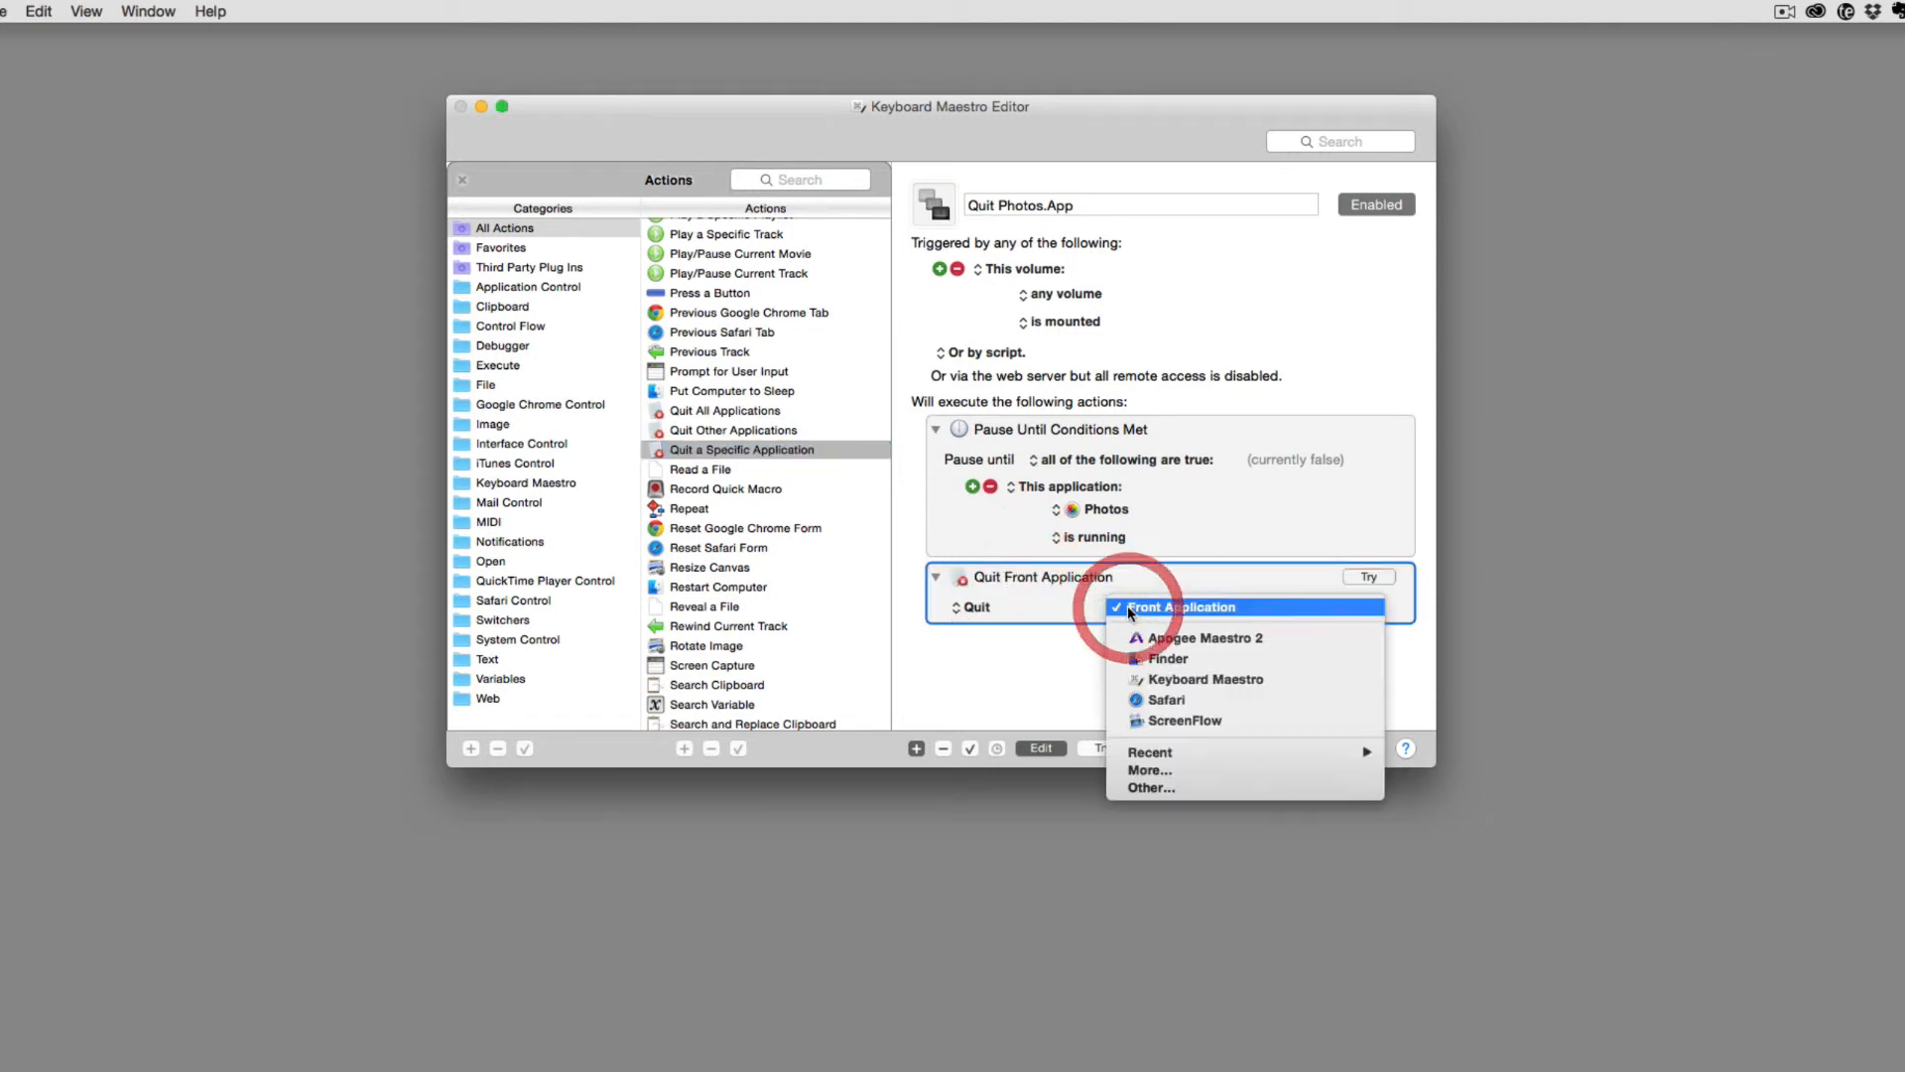
left_click(1151, 786)
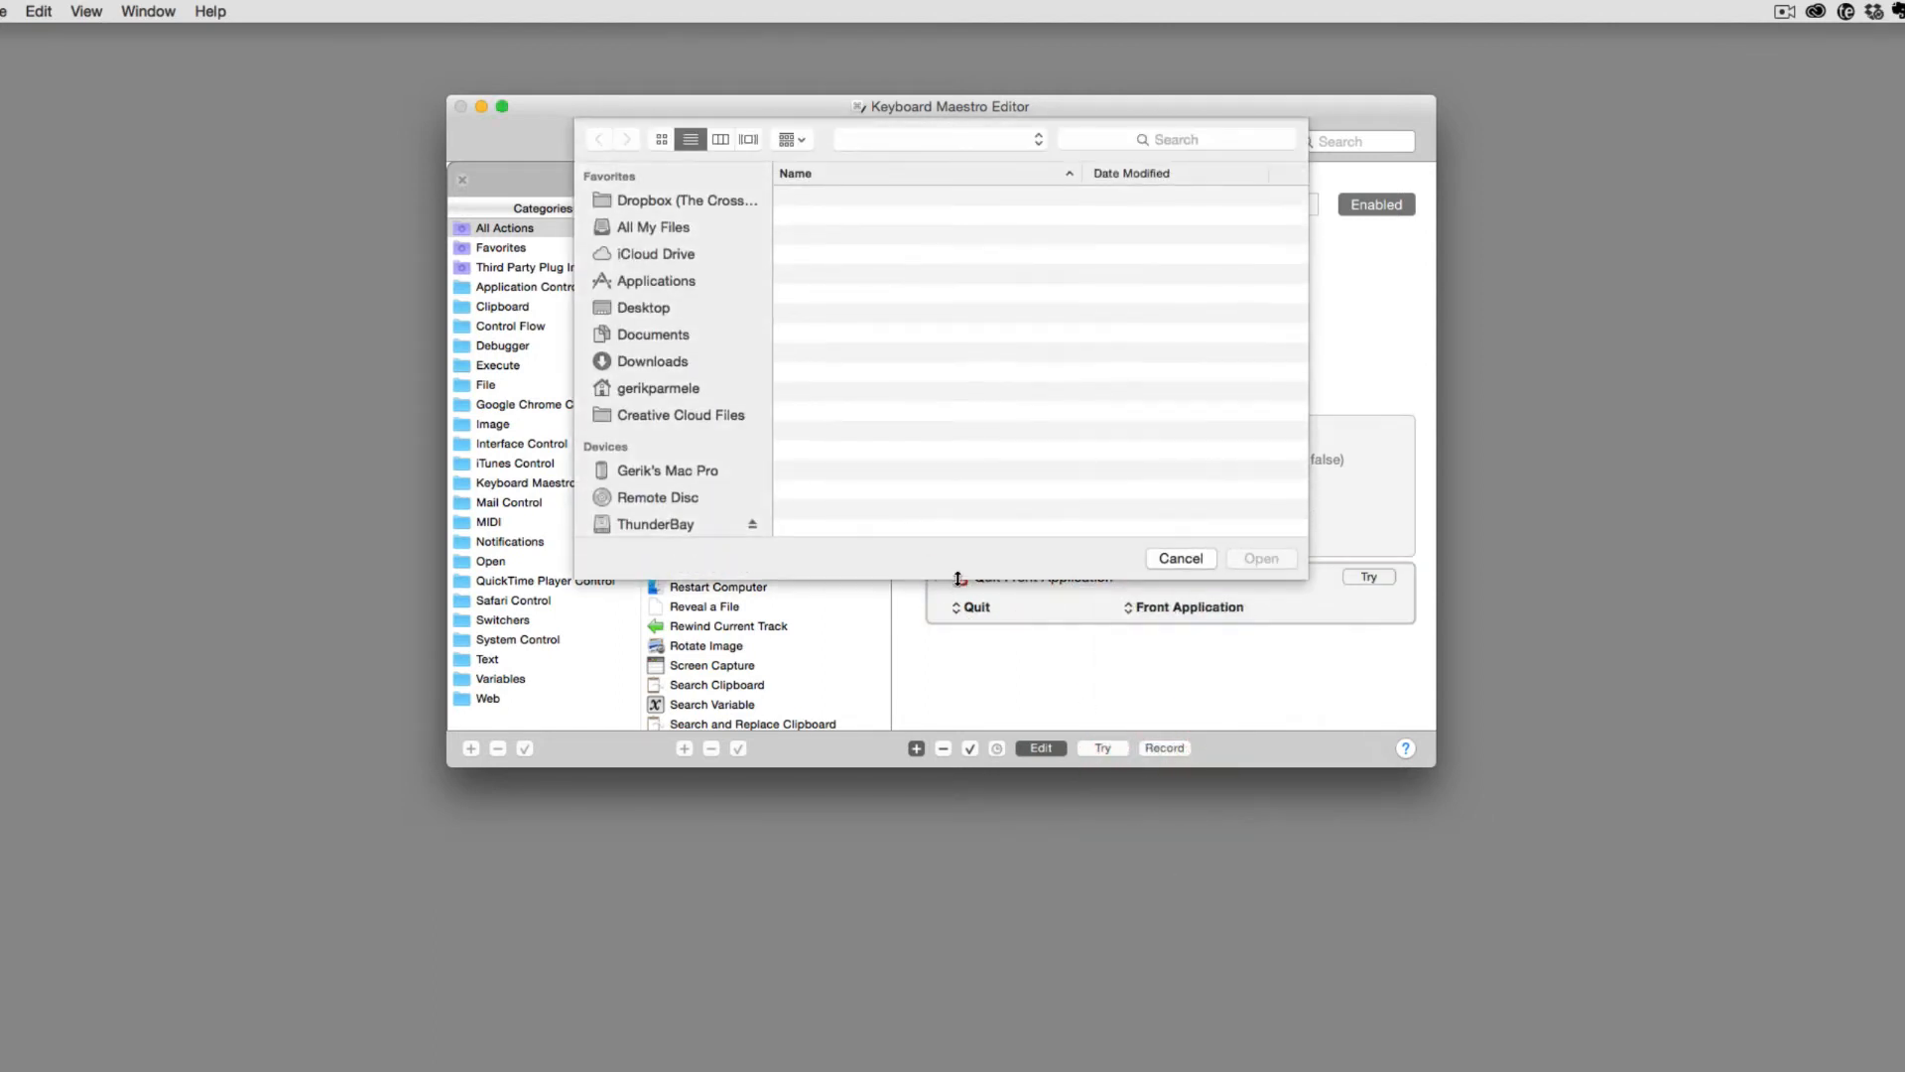
scroll(890, 375, "down", 15)
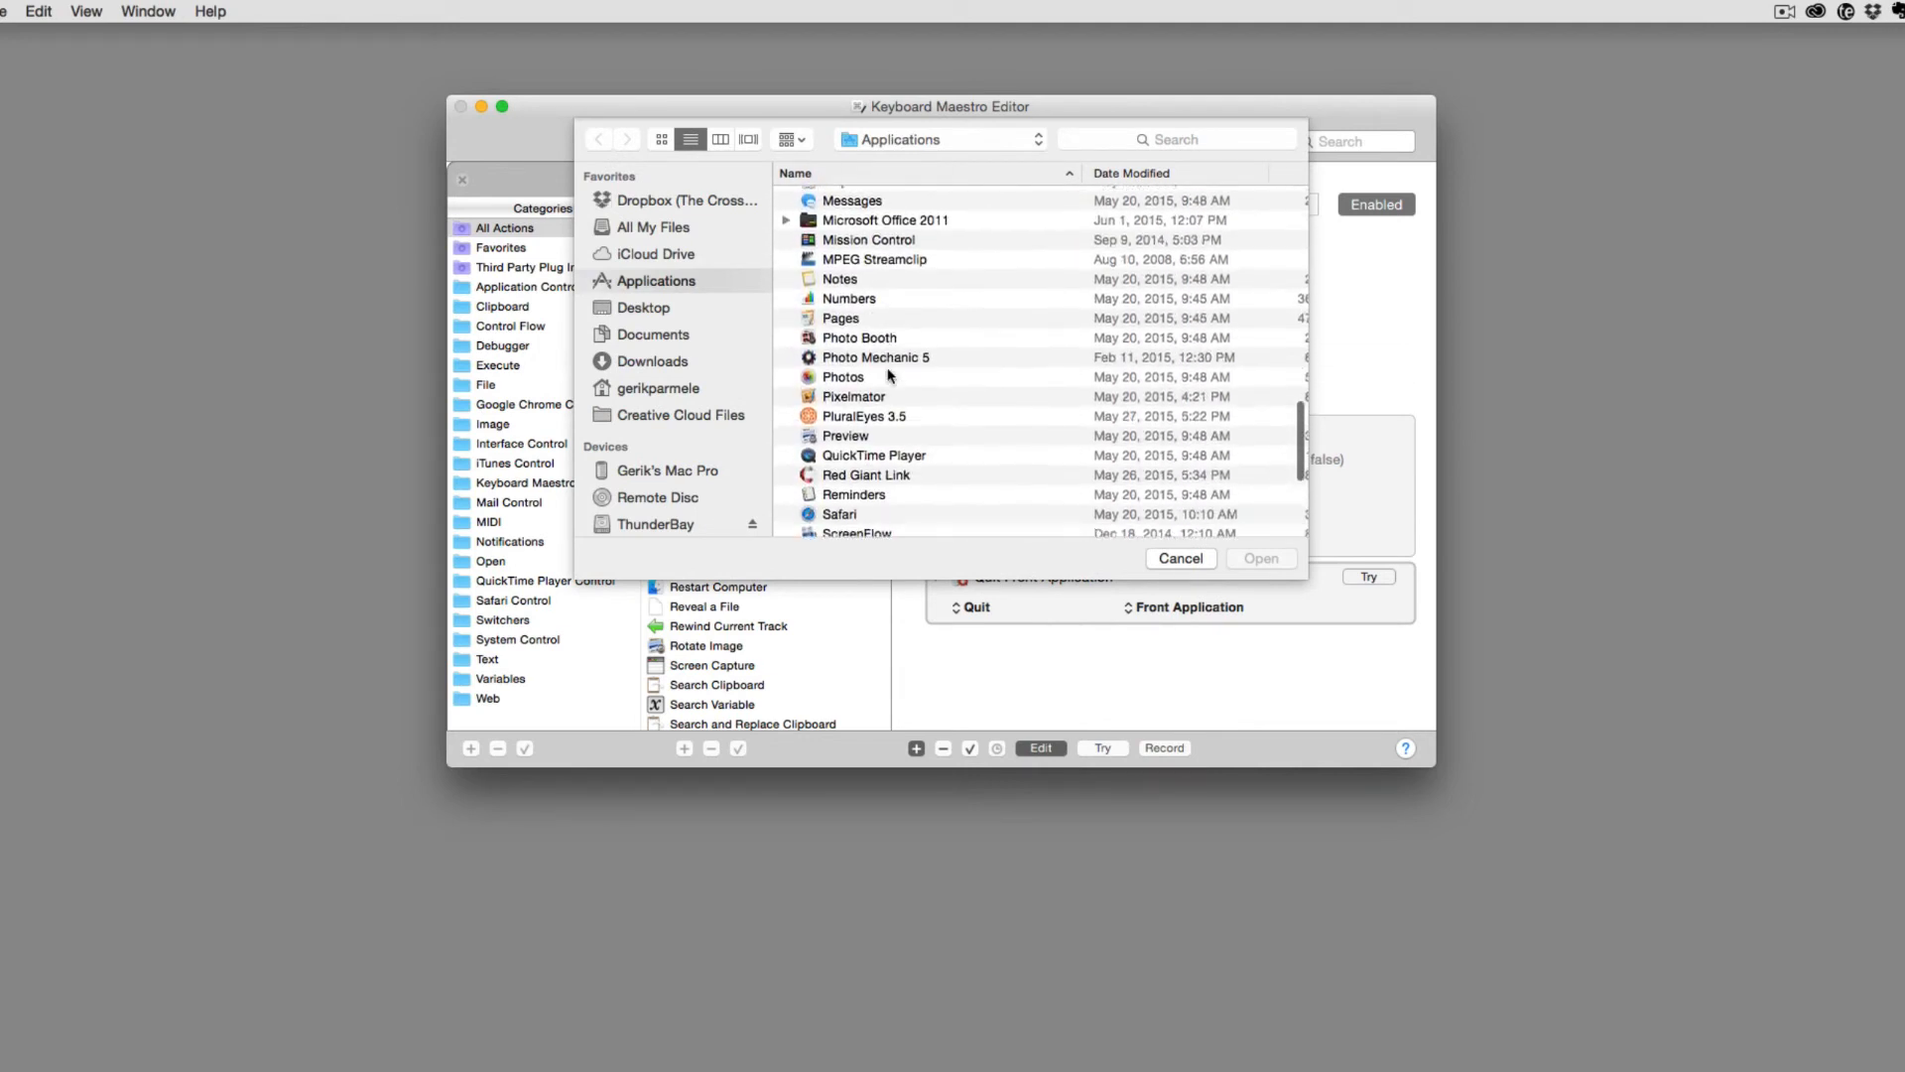
scroll(890, 375, "down", 5)
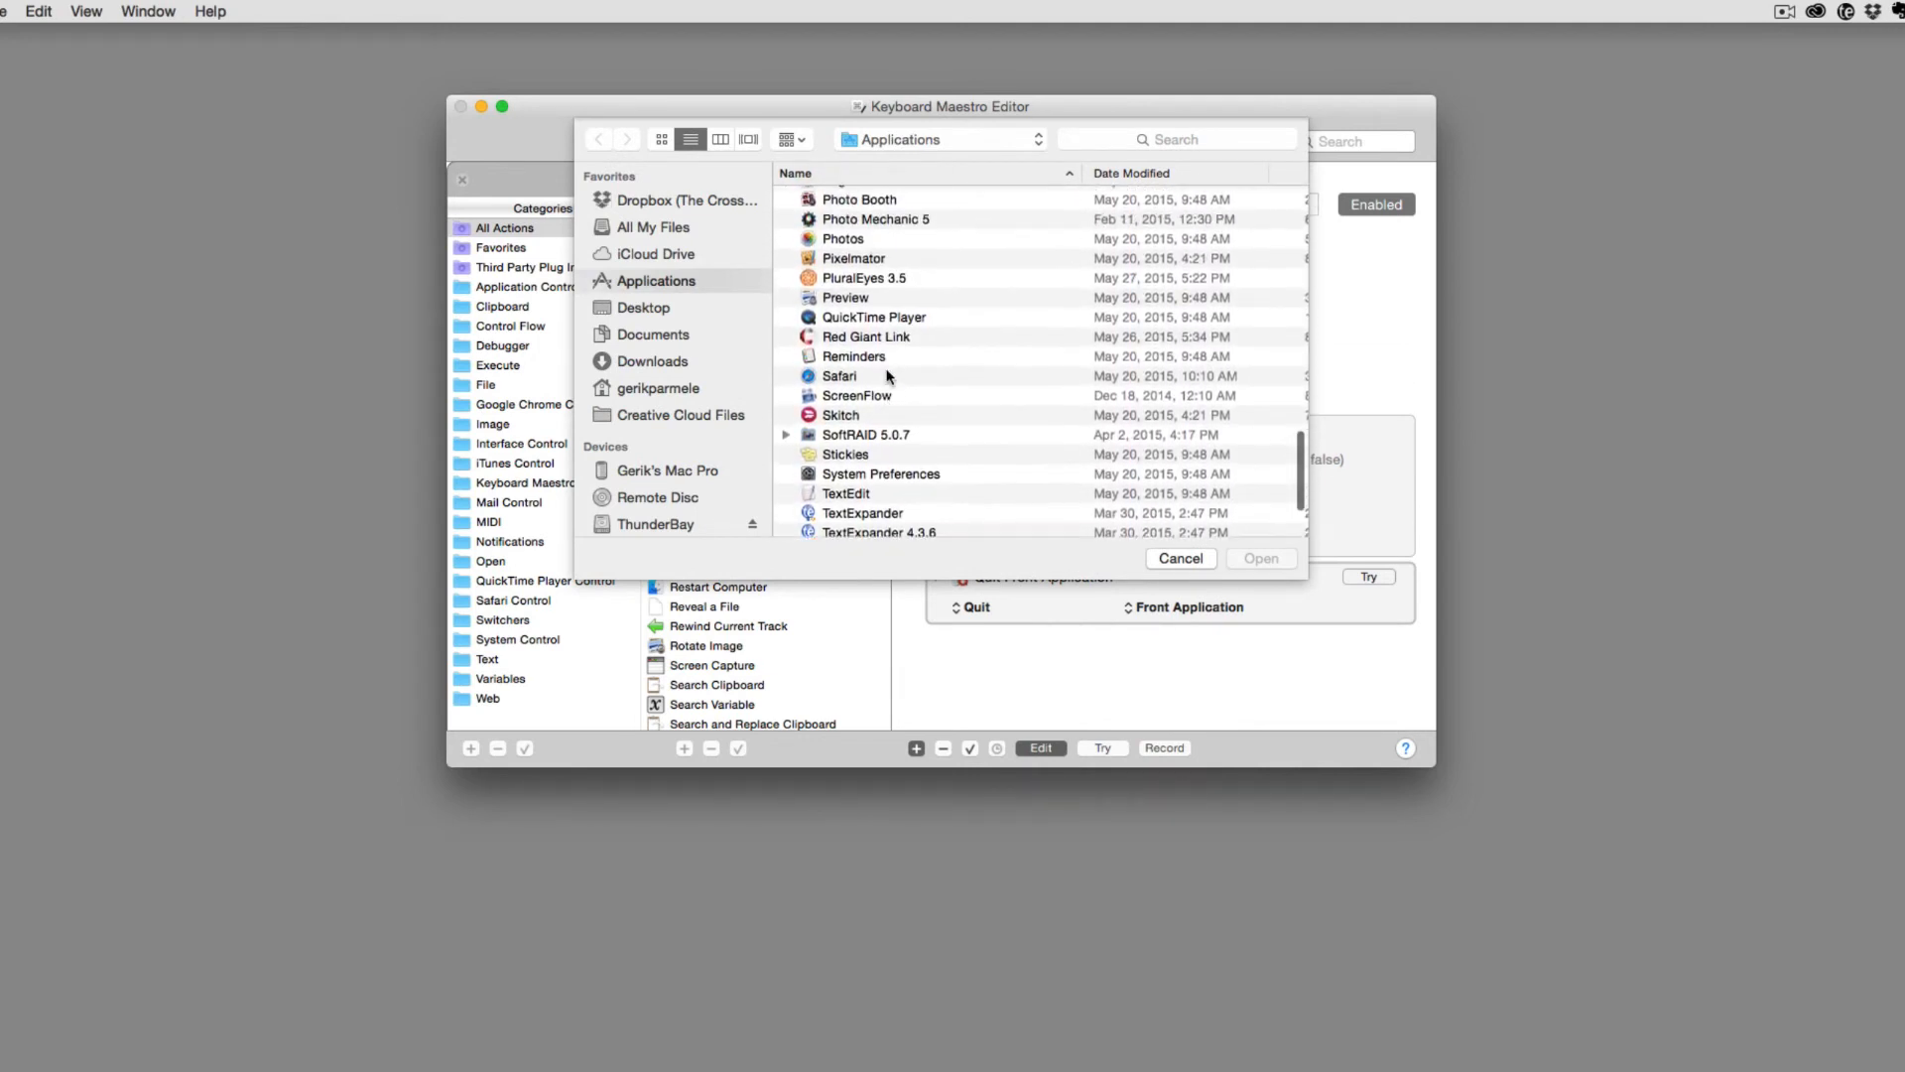
scroll(890, 375, "up", 1)
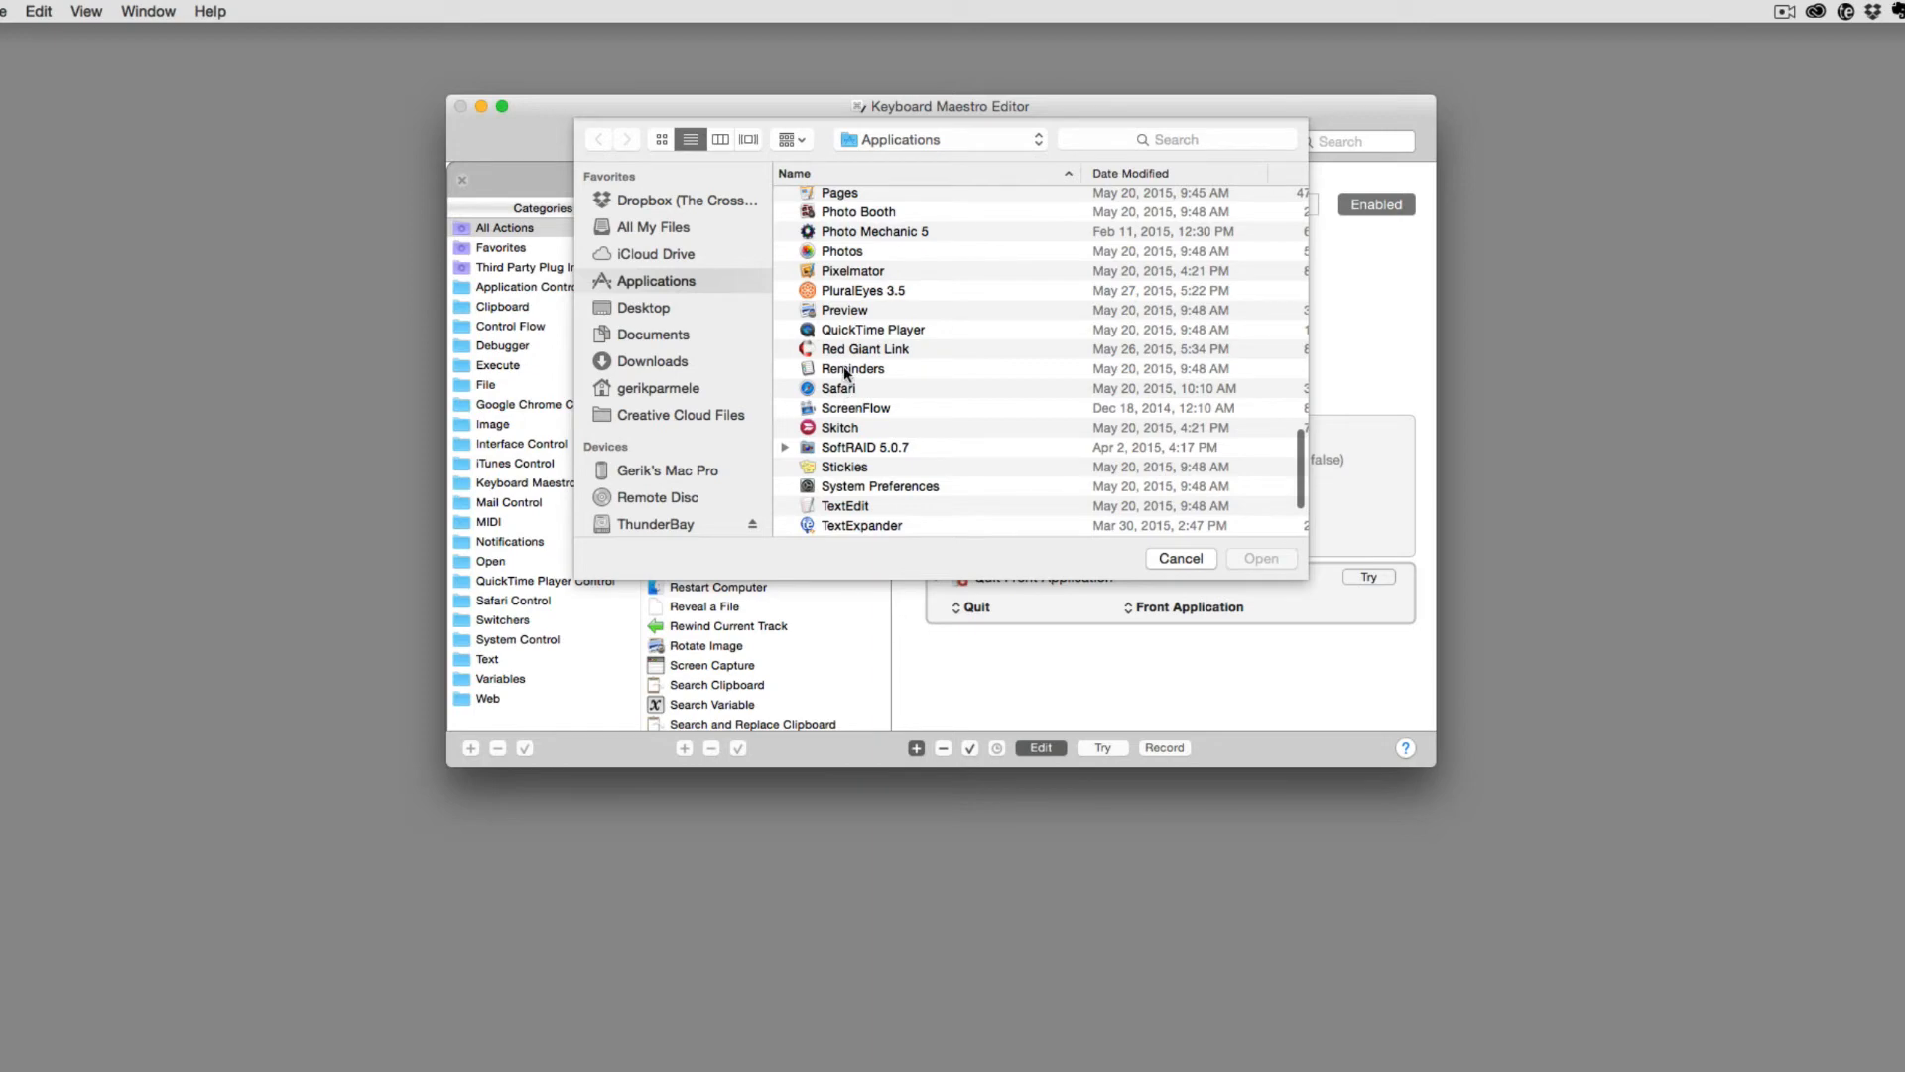
left_click(839, 252)
left_click(1271, 558)
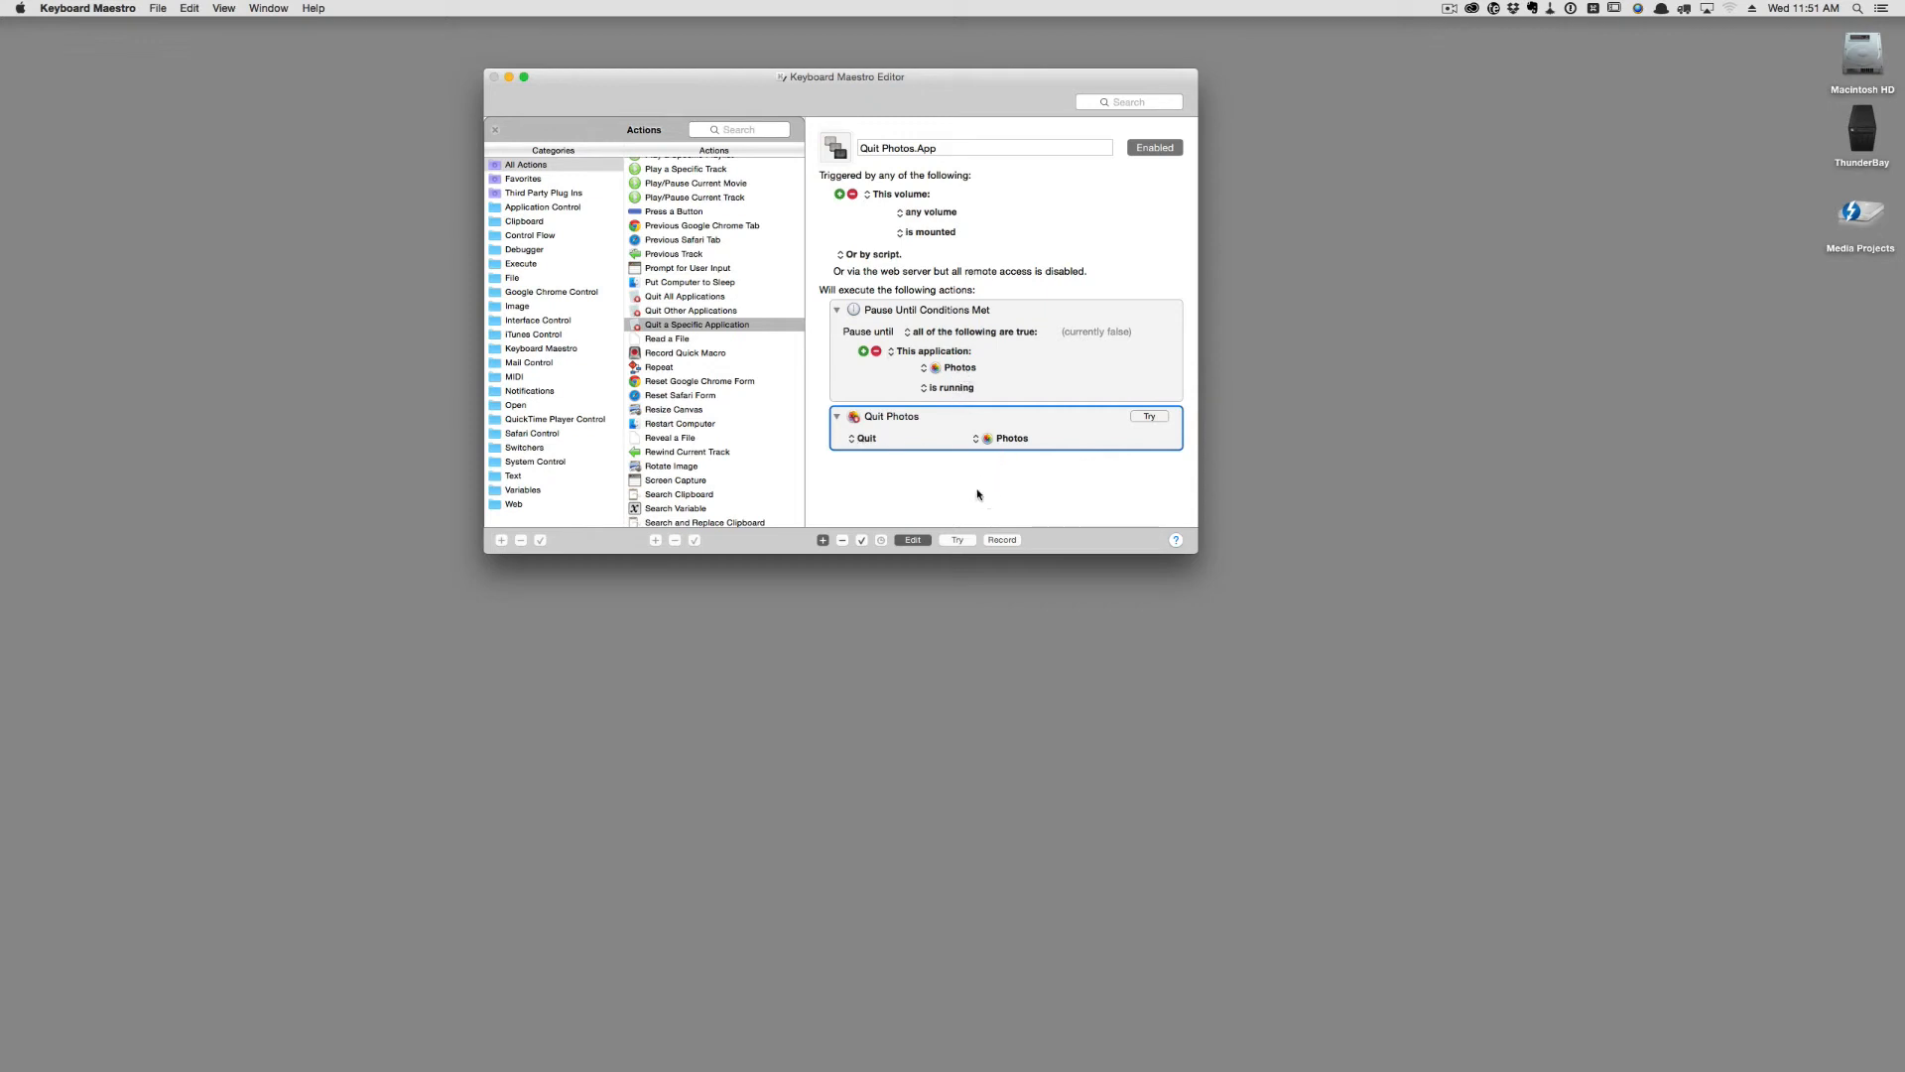
- Finish editing the "Quit Photos.App" macro and disable it
left_click(913, 539)
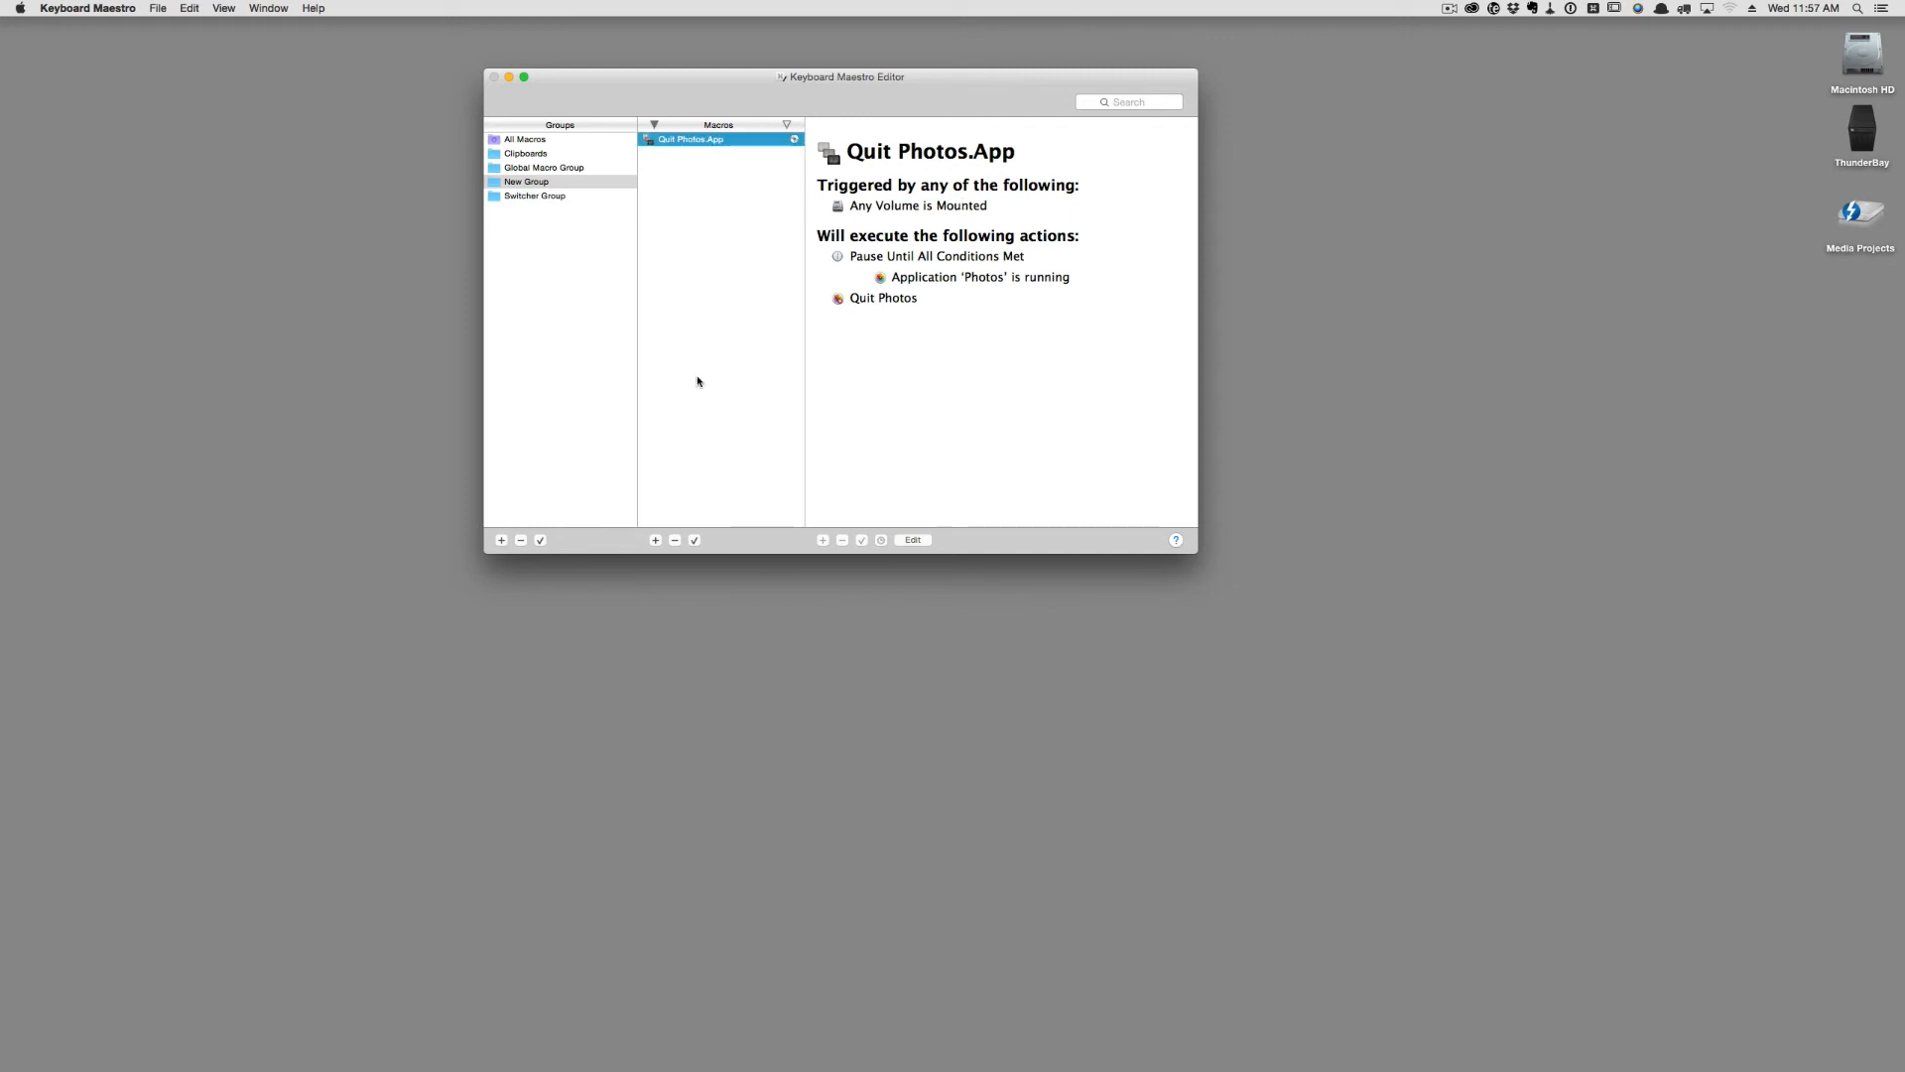
left_click(695, 541)
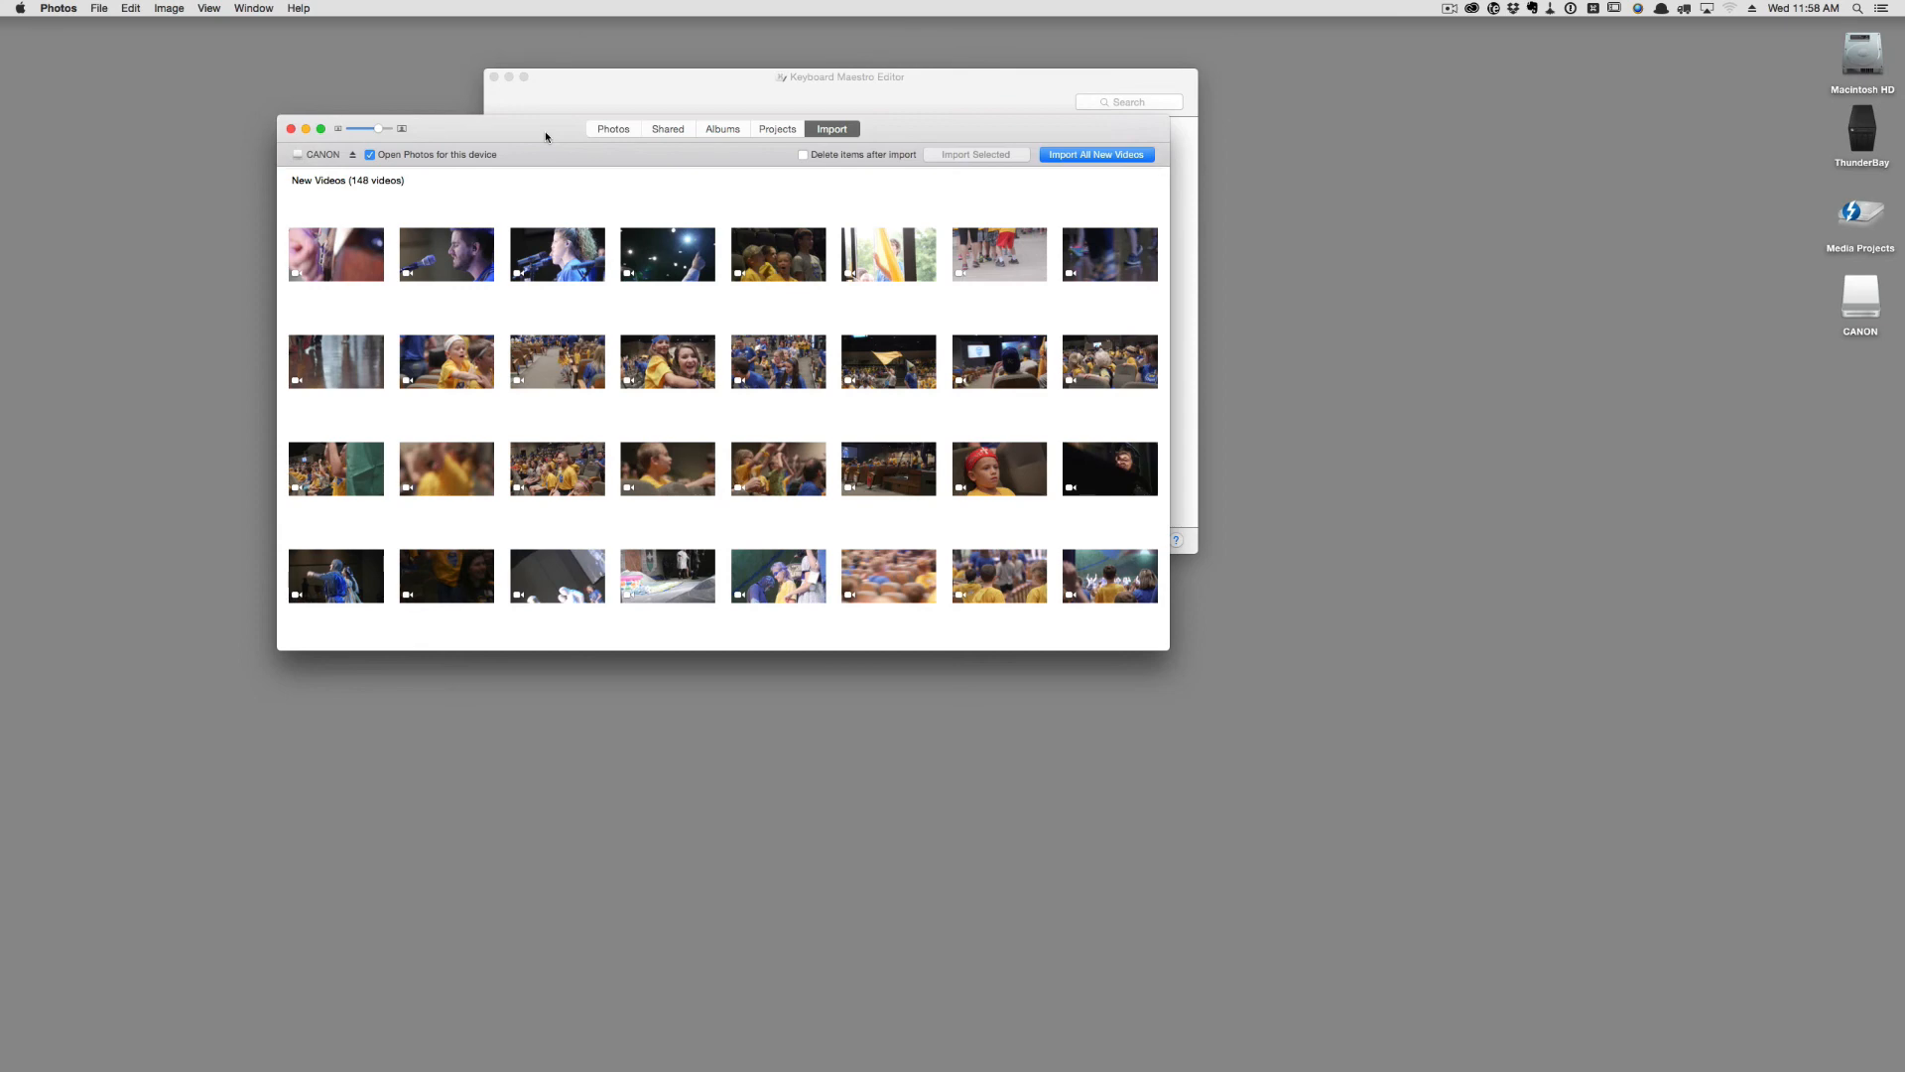
- Quit Photos and eject the CANON volume from the desktop
key("super+q")
left_click(1619, 264)
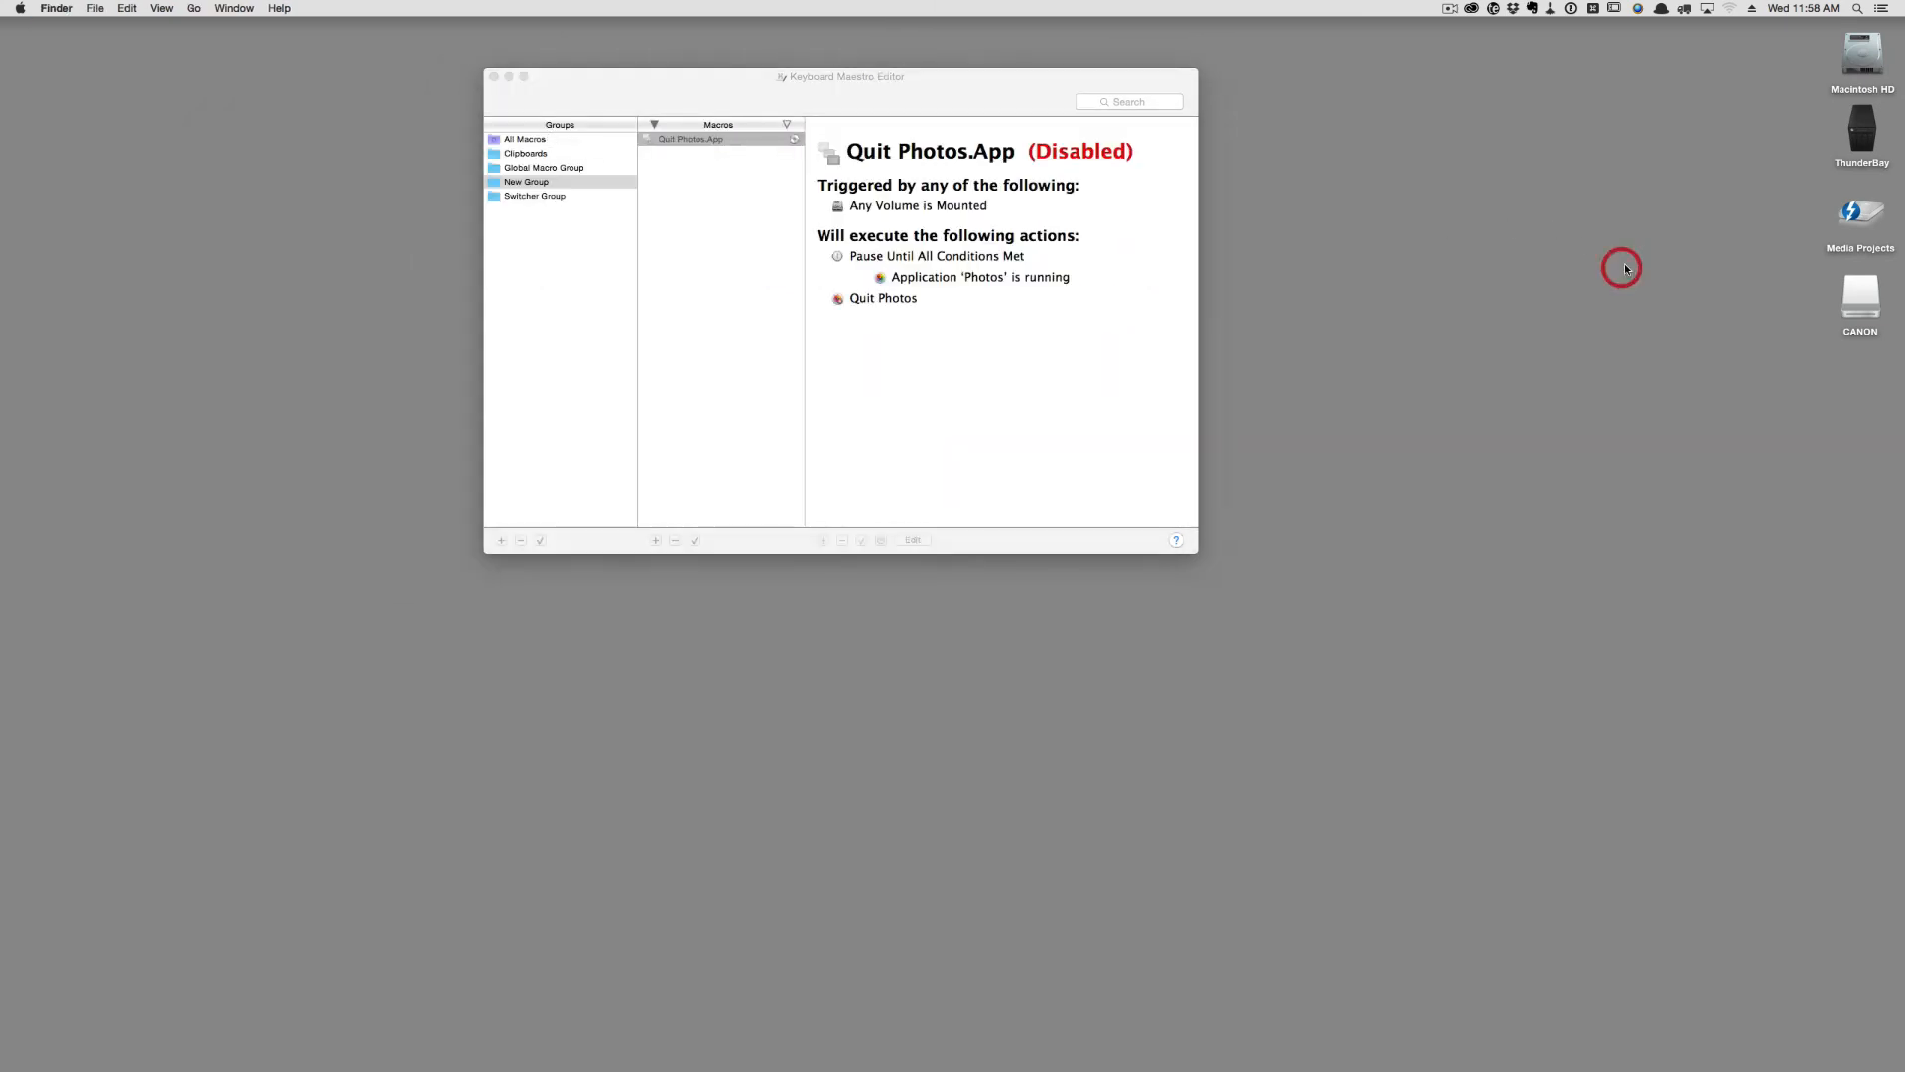
left_click(1859, 291)
key("super+e")
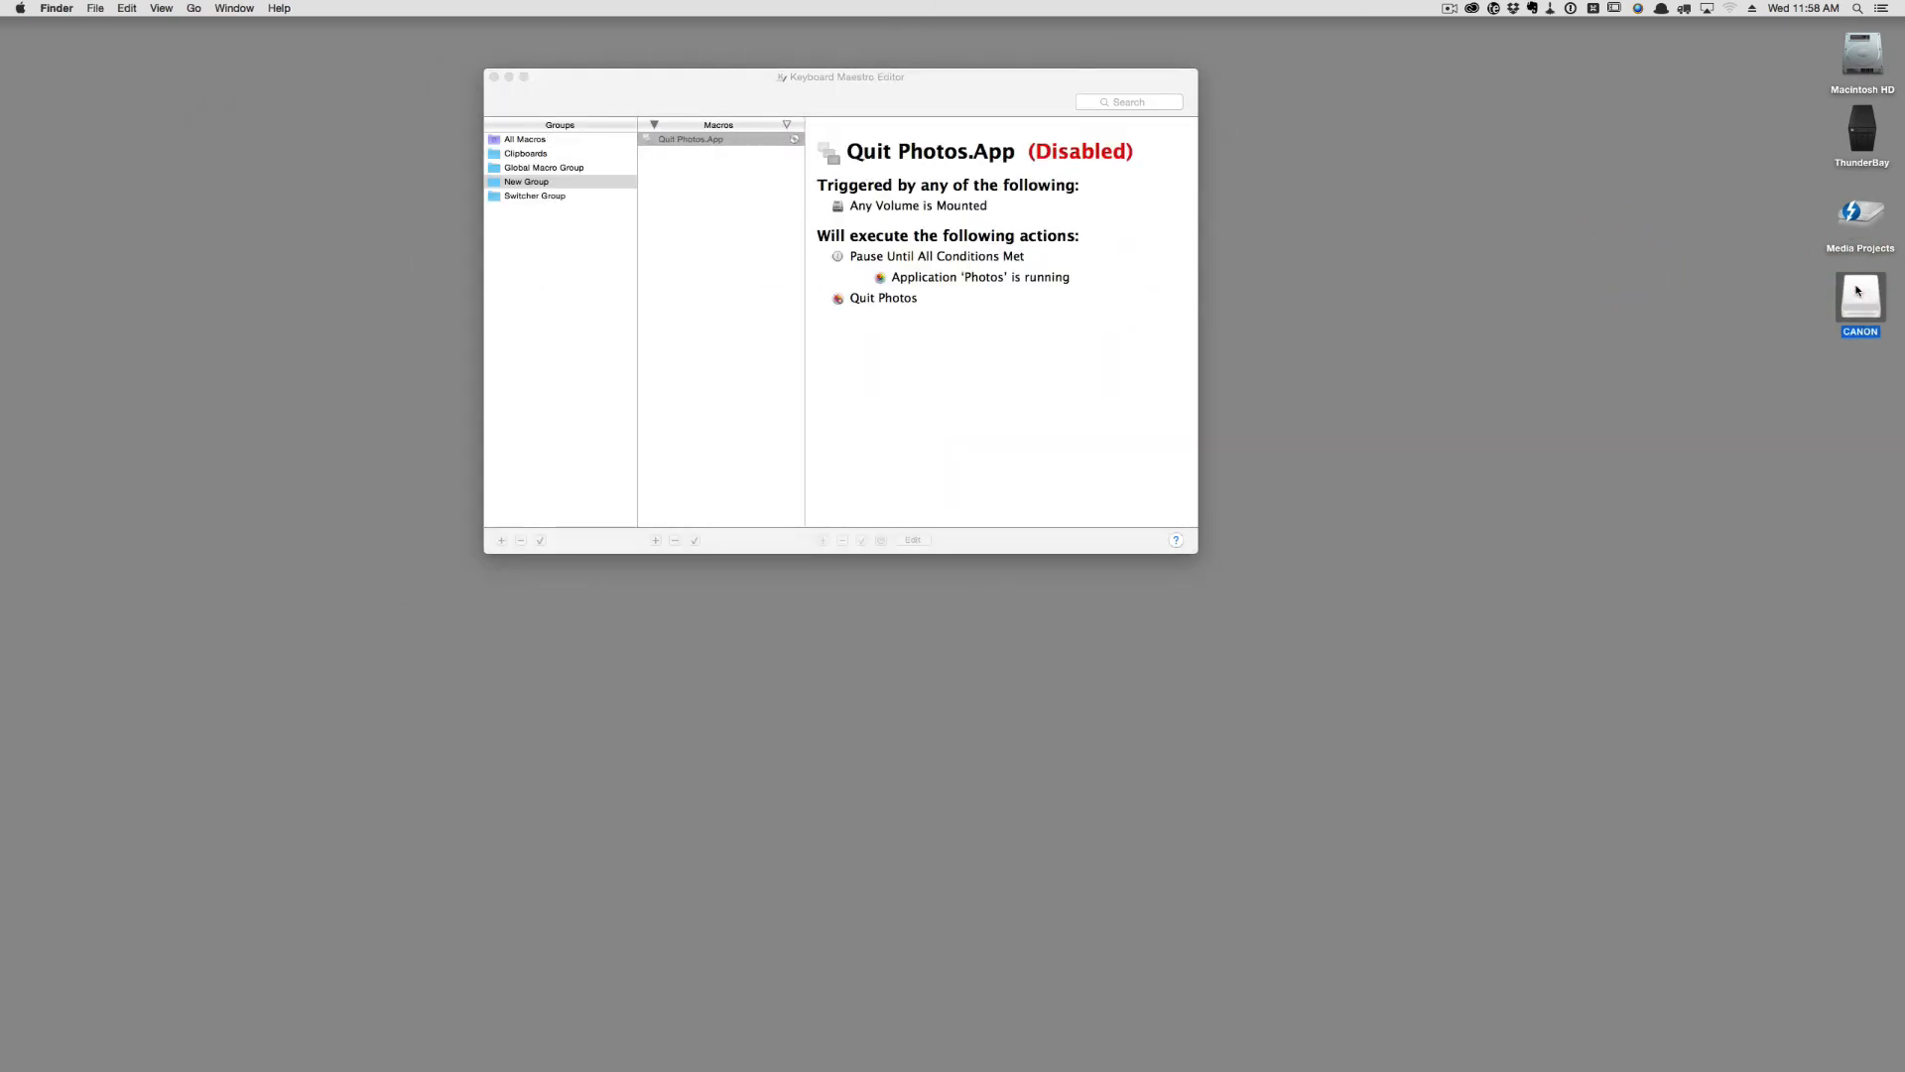
- Switch back to Keyboard Maestro and enable the "Quit Photos.App" macro
left_click(759, 297)
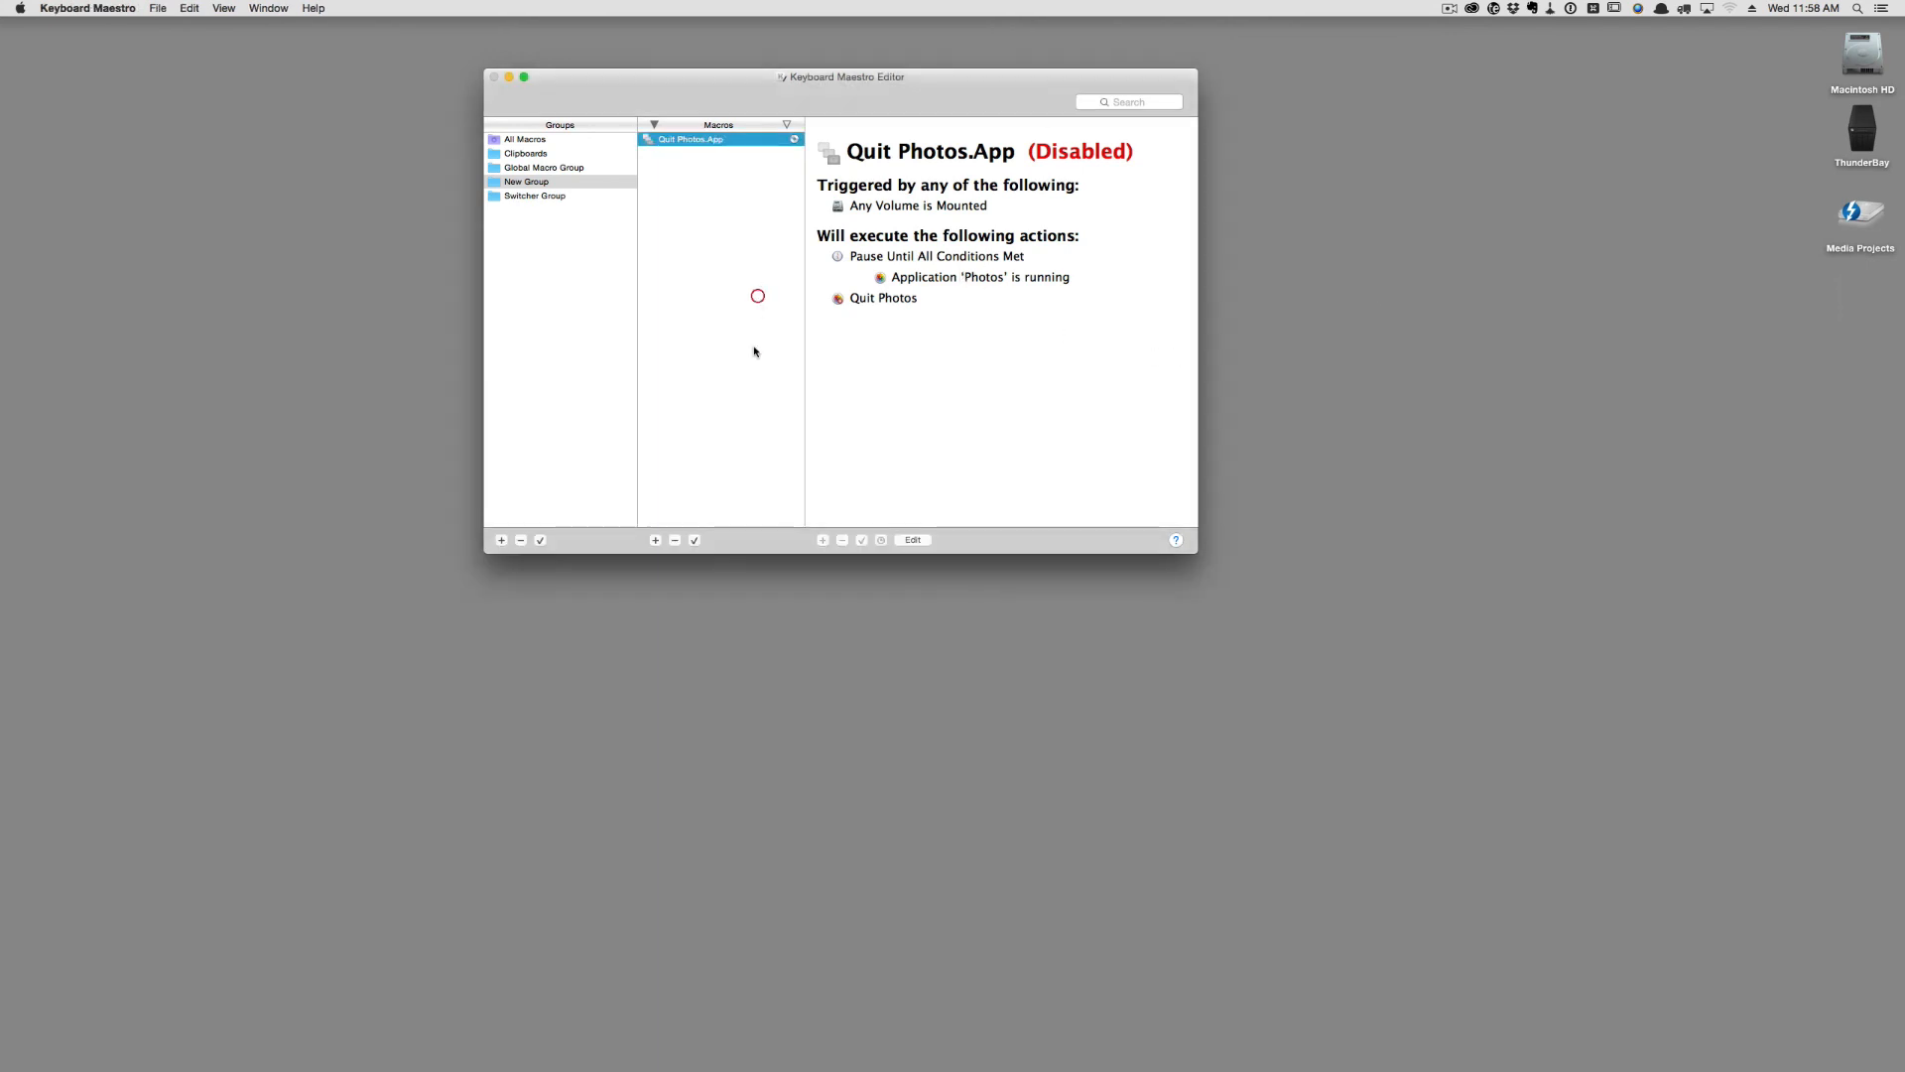
left_click(694, 540)
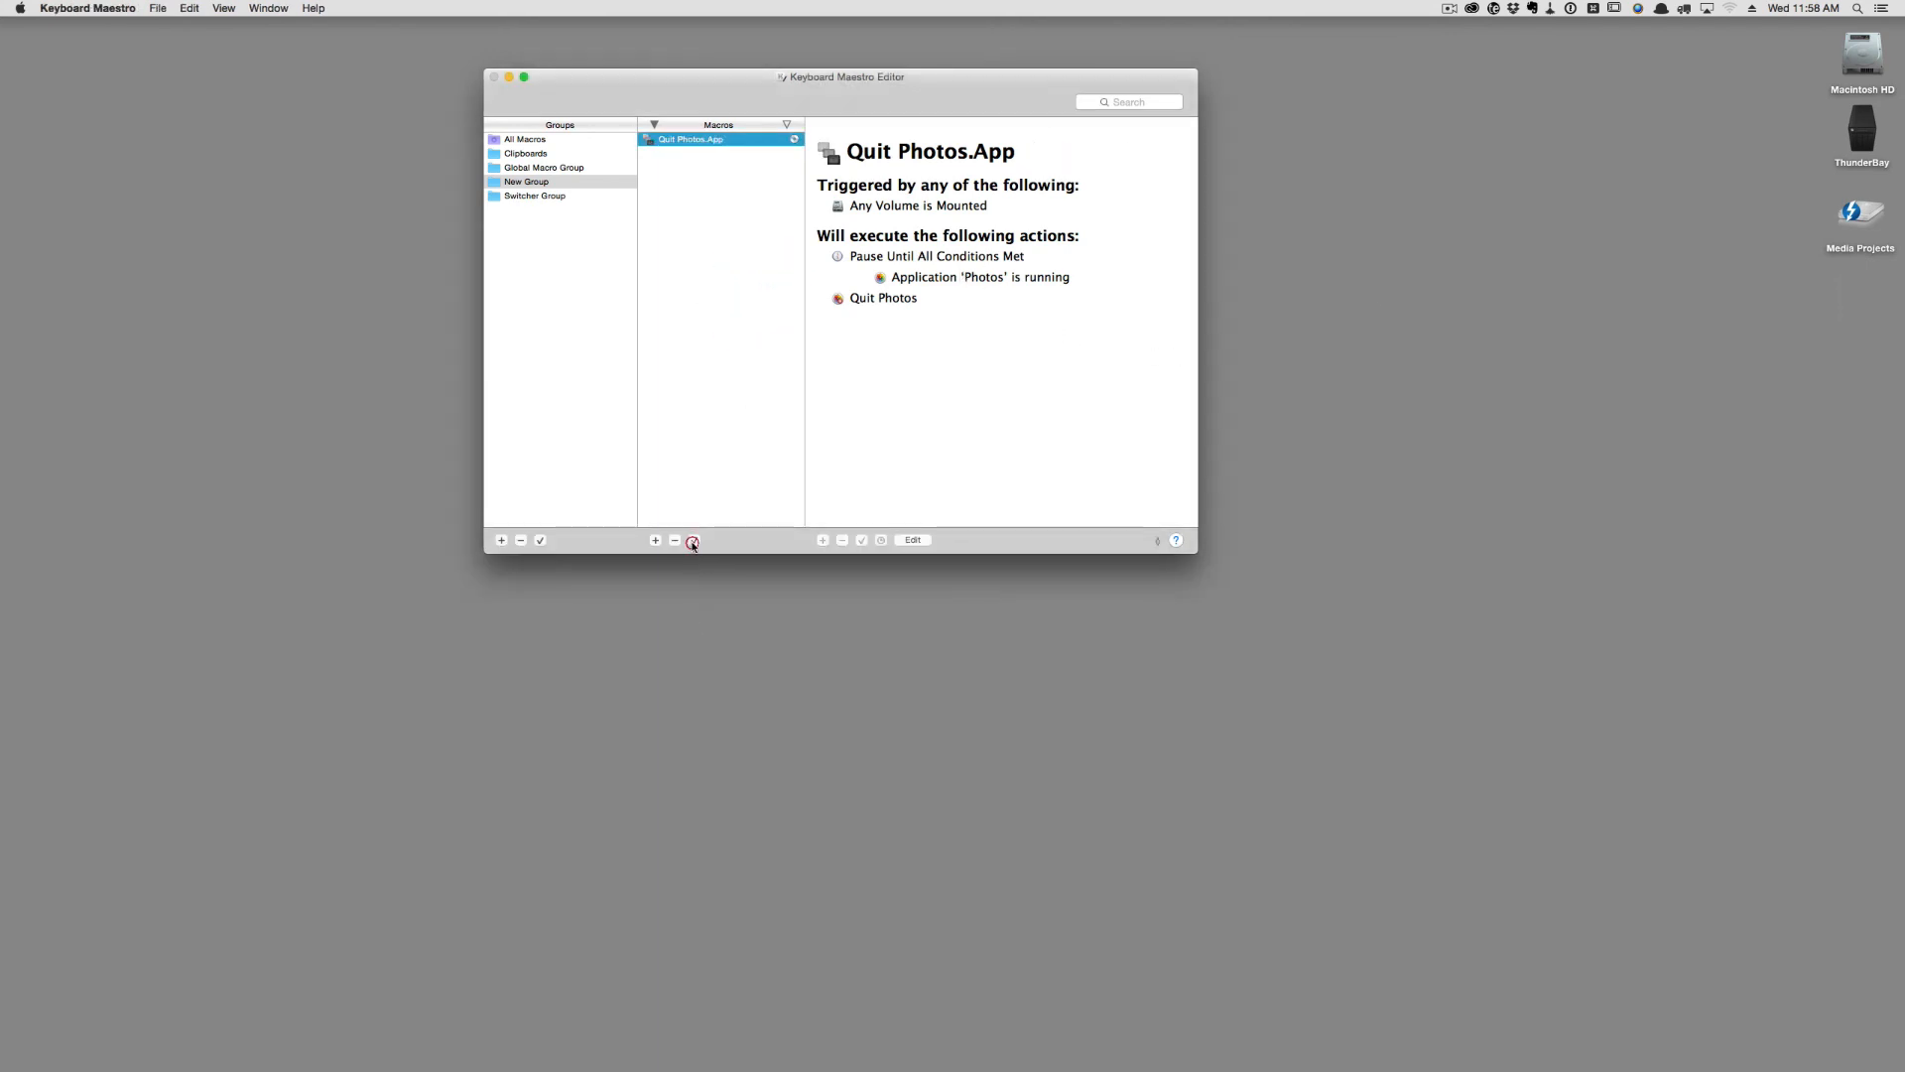
left_click(949, 89)
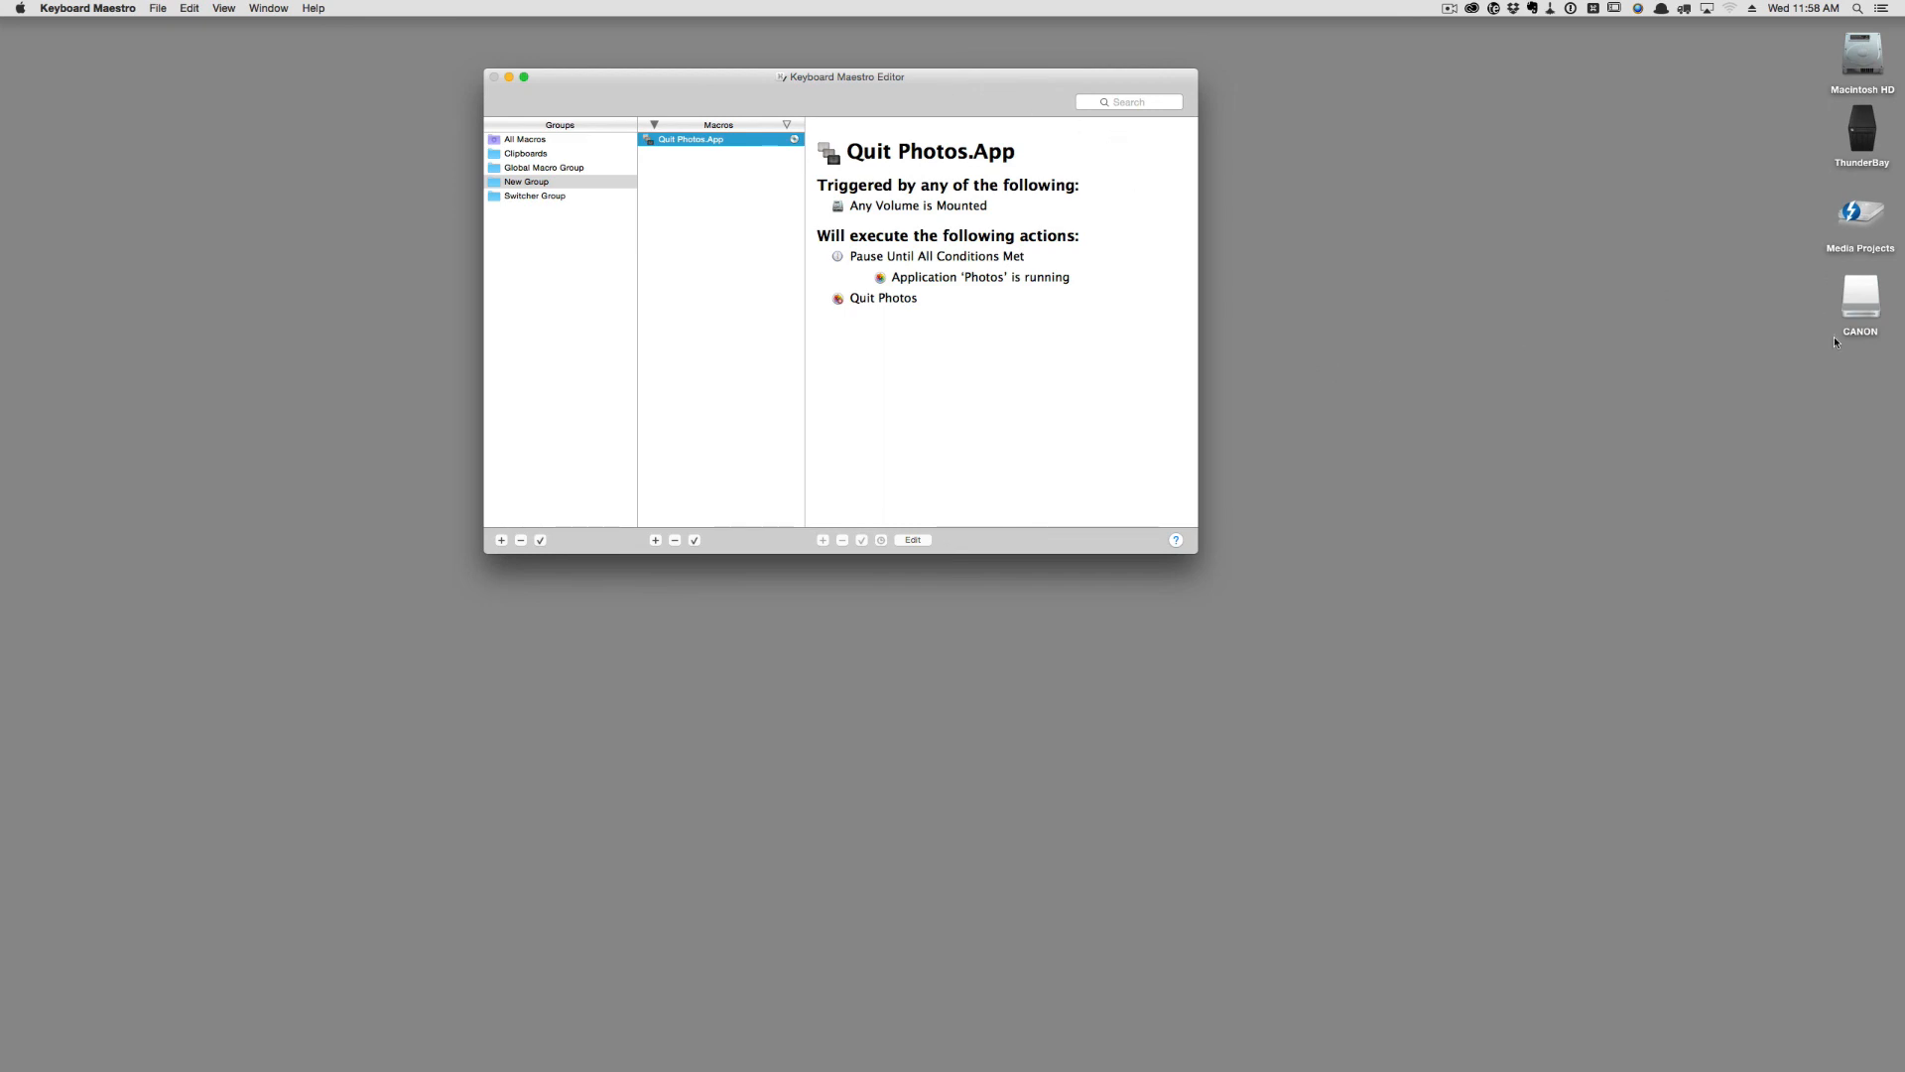
- Open the CANON volume in Finder and view the MP4 clips in the camera folder inside DCIM
double_click(1859, 300)
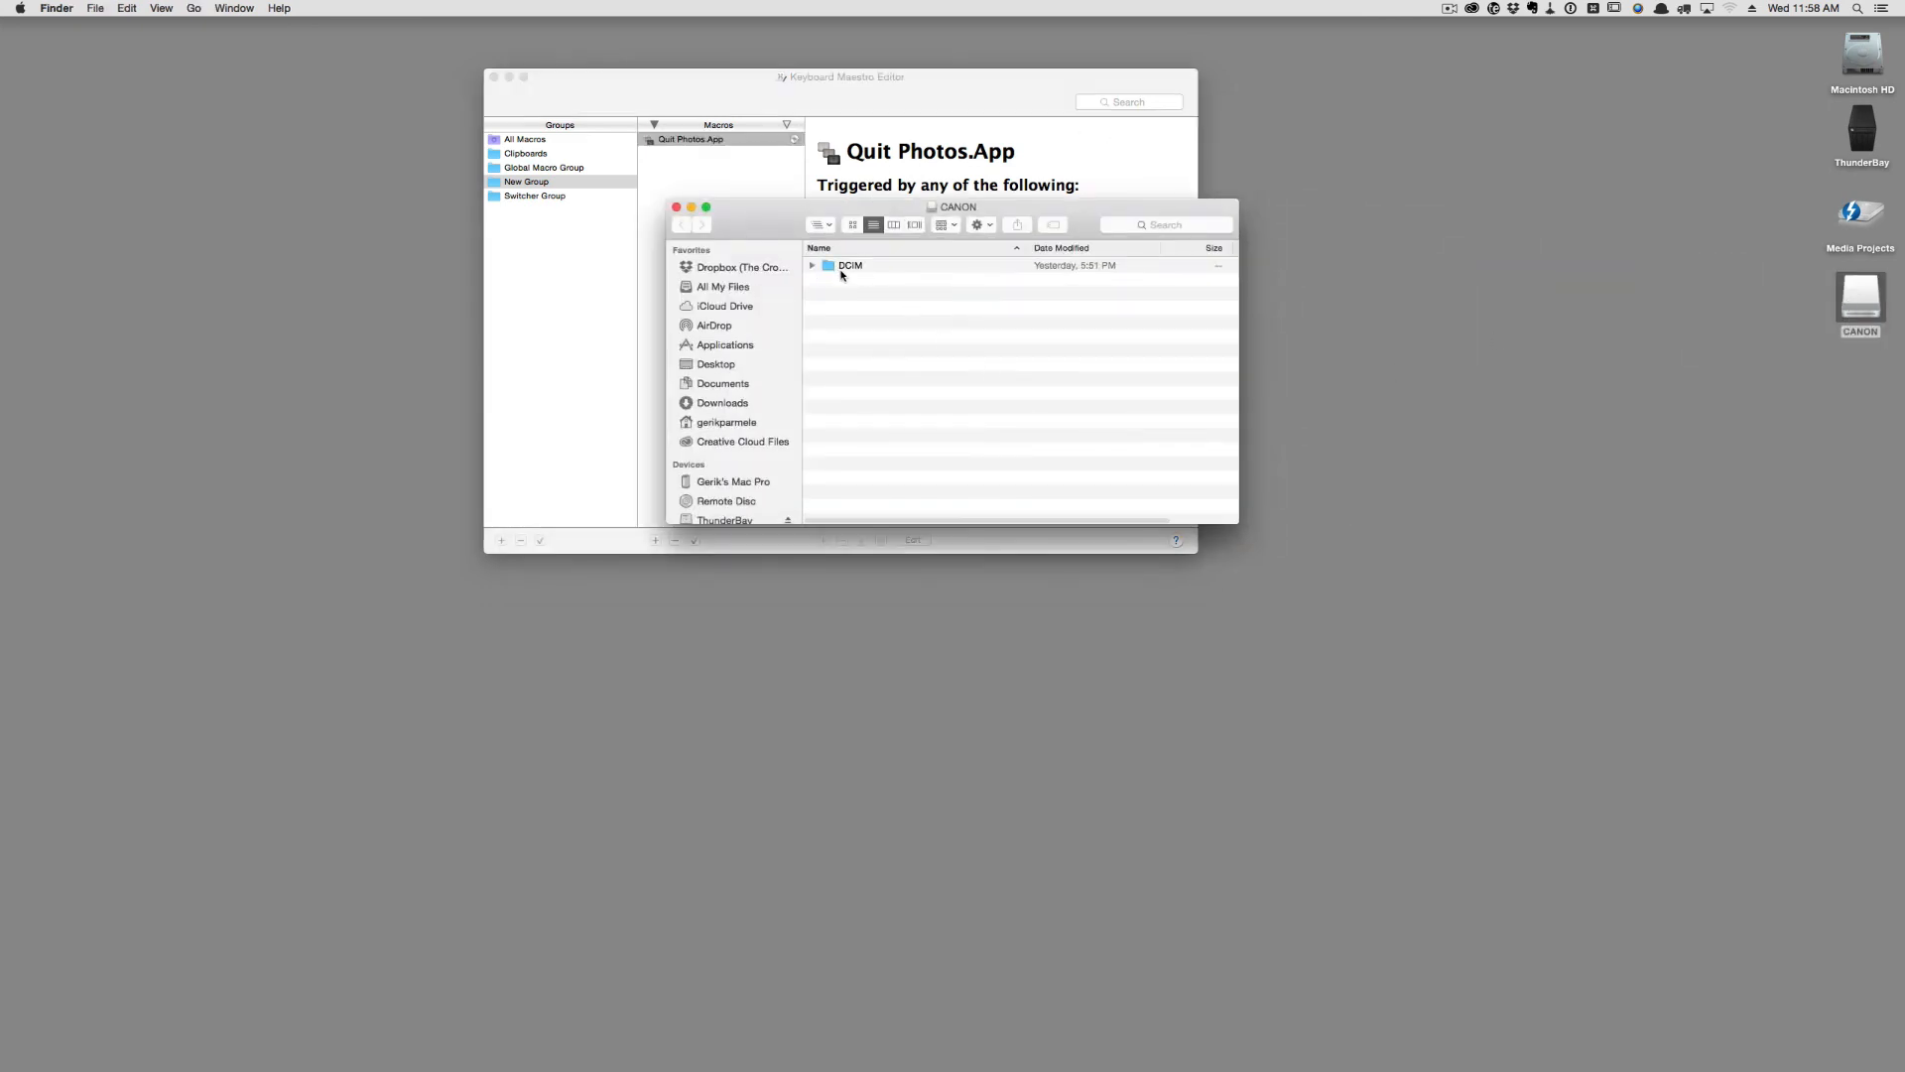
double_click(827, 267)
double_click(828, 264)
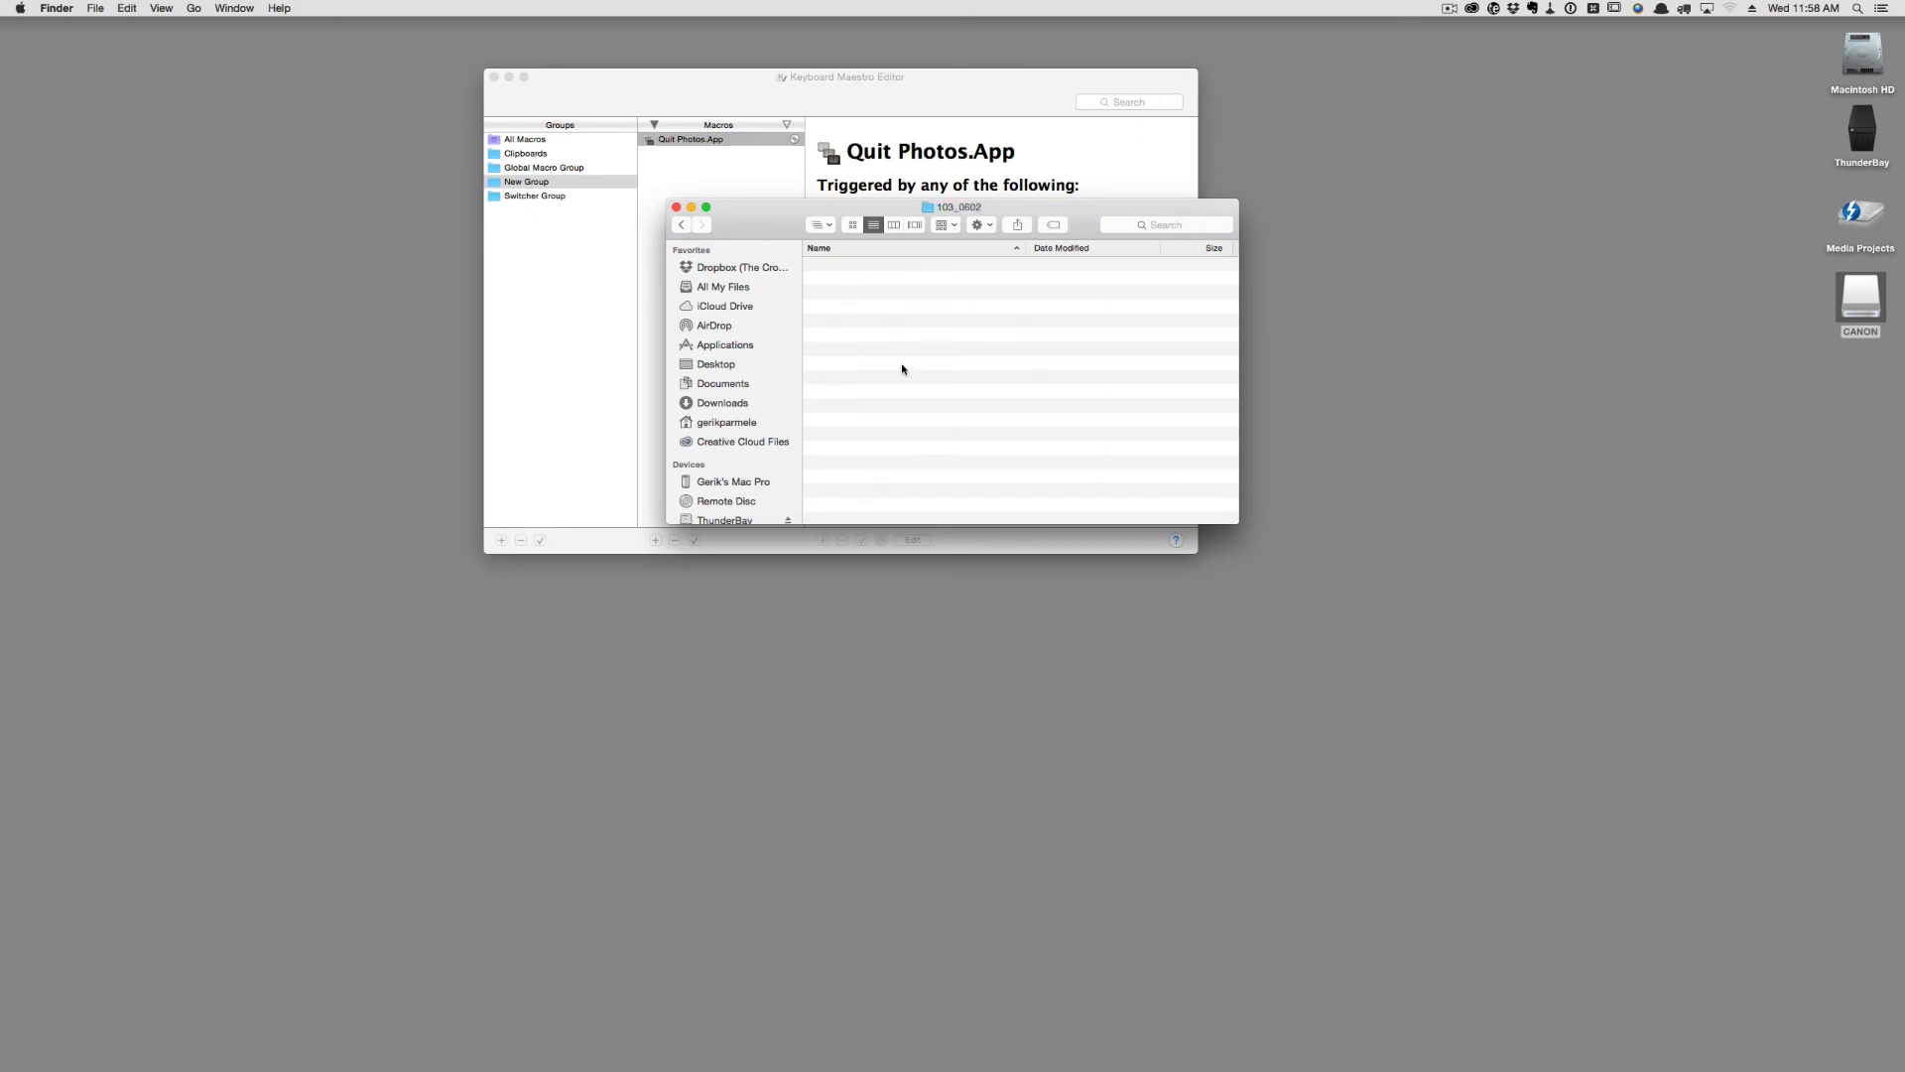
mouse_move(1020, 1069)
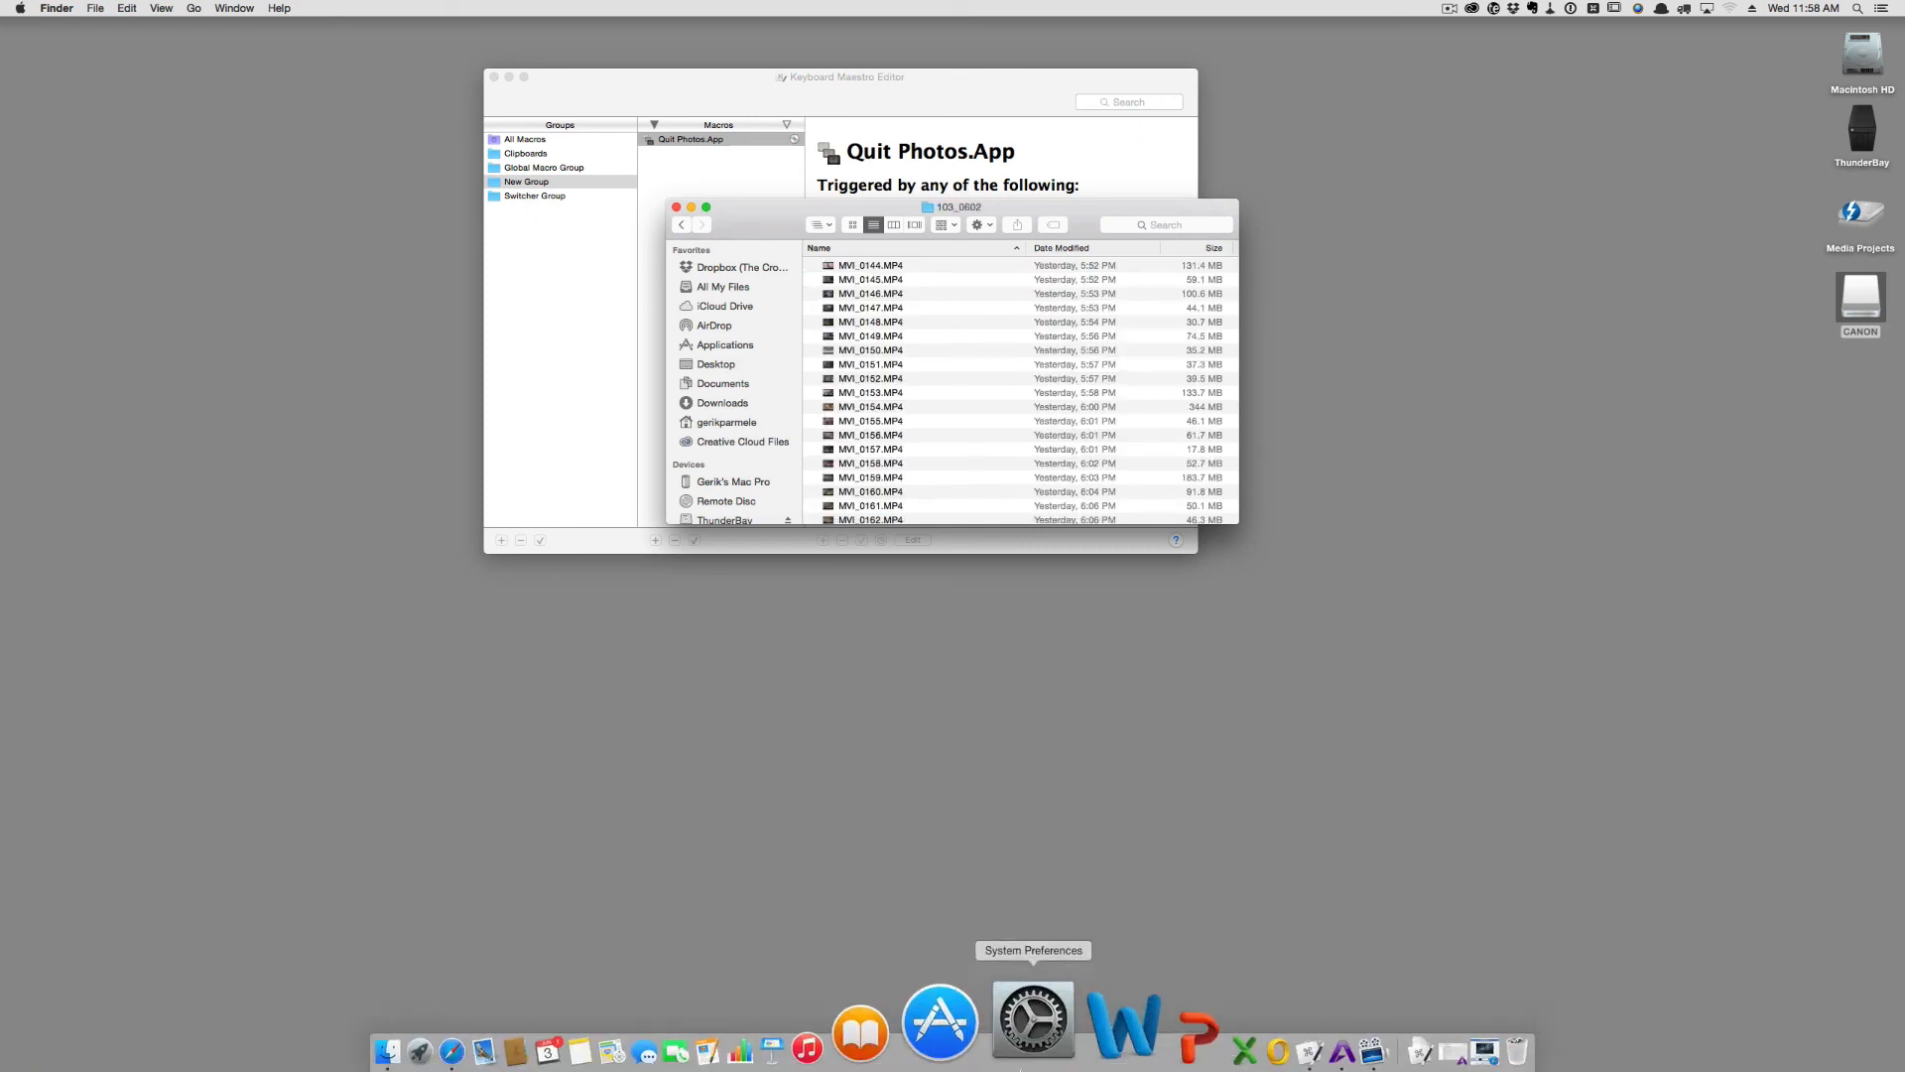